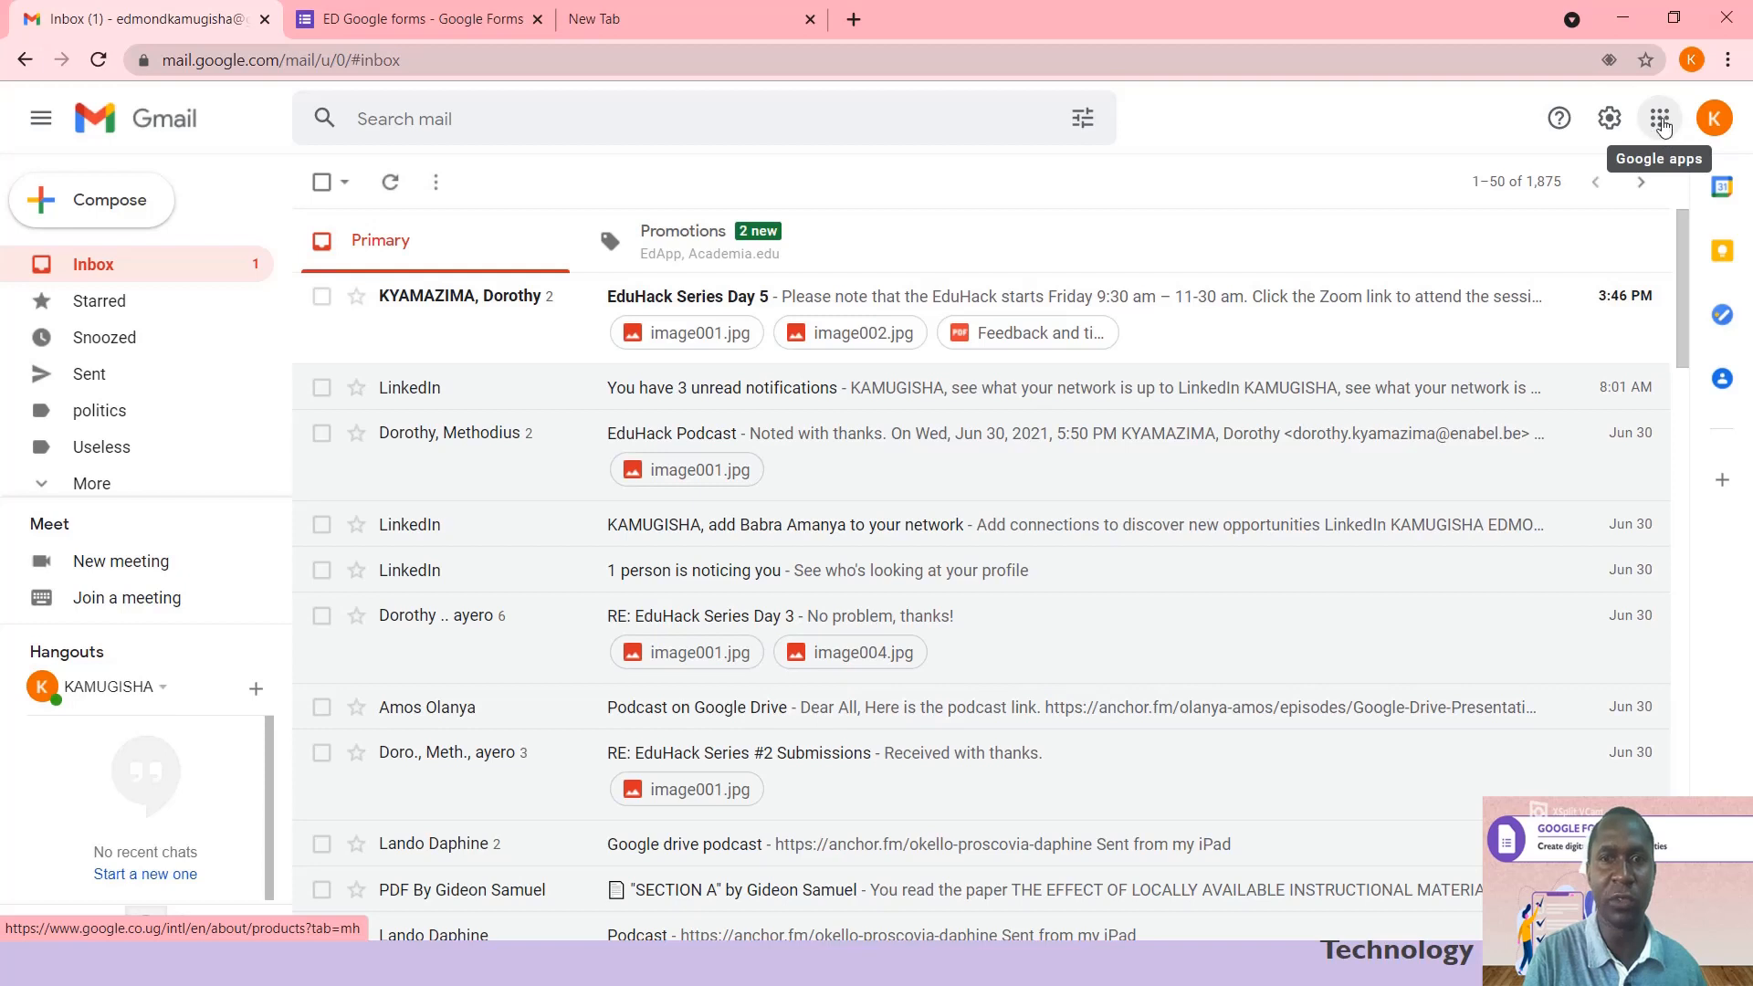
- Open Google Forms from the Google apps in Gmail and create a blank form
{"action": "left_click", "coordinate": [1661, 122]}
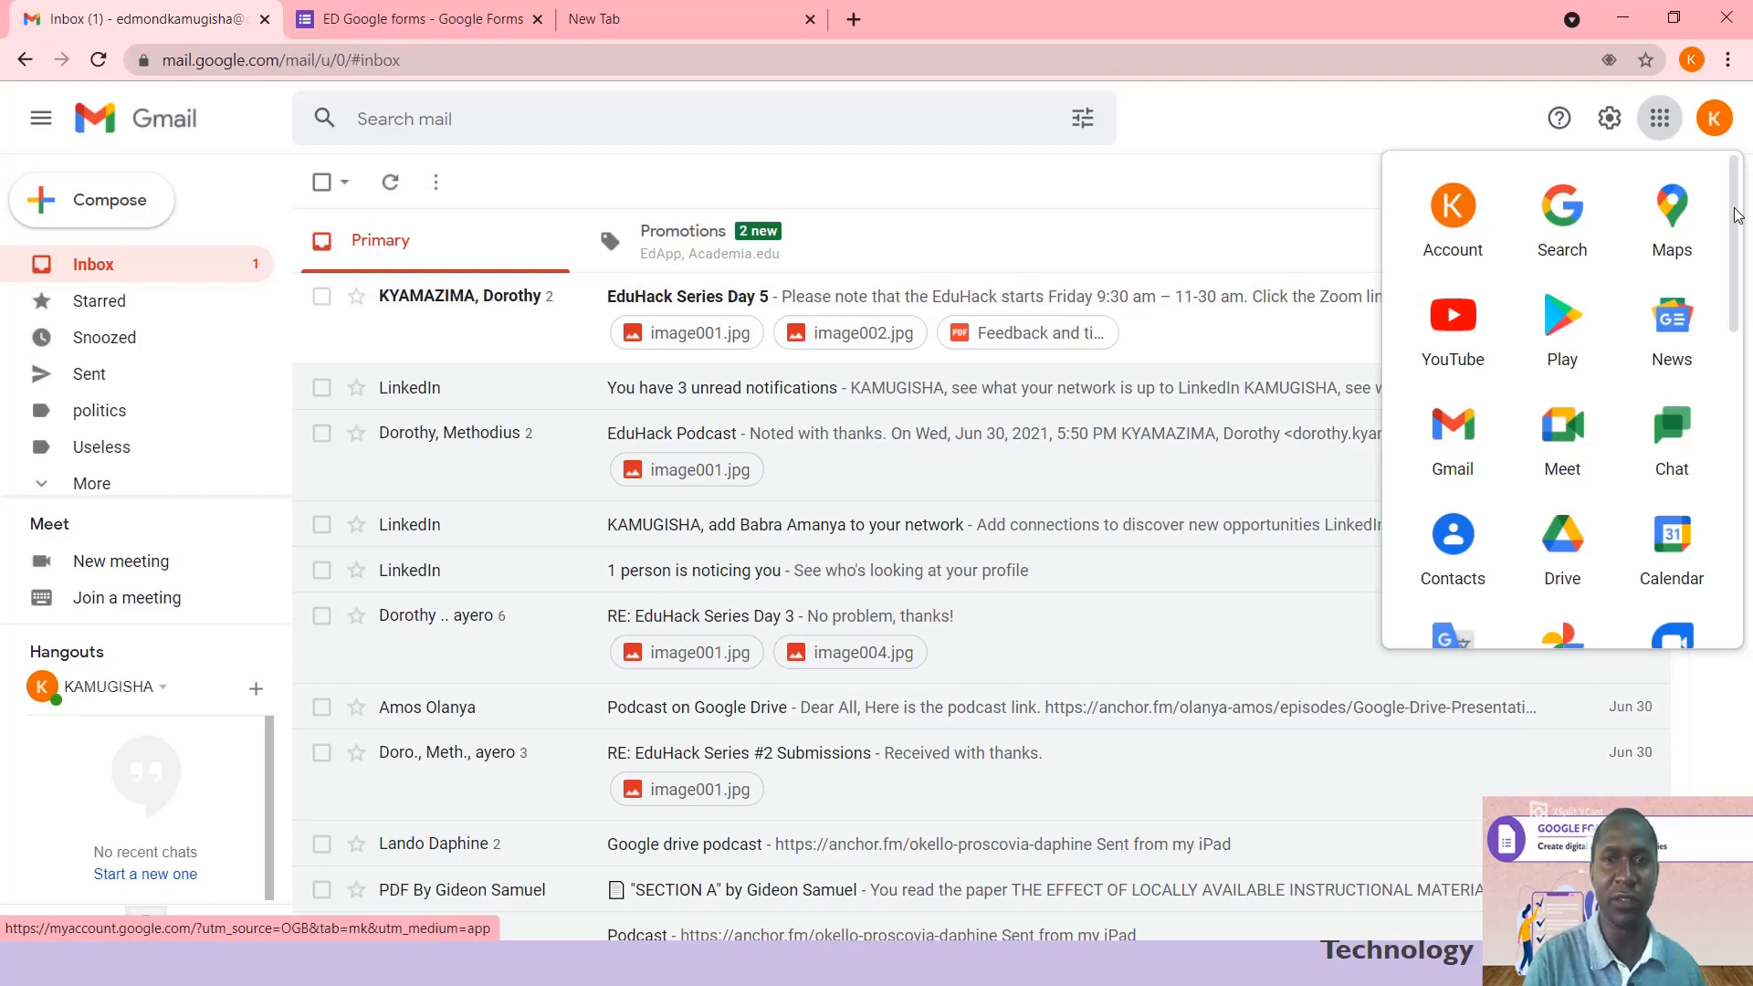
{"action": "left_click_drag", "start_coordinate": [1737, 216], "coordinate": [1748, 548]}
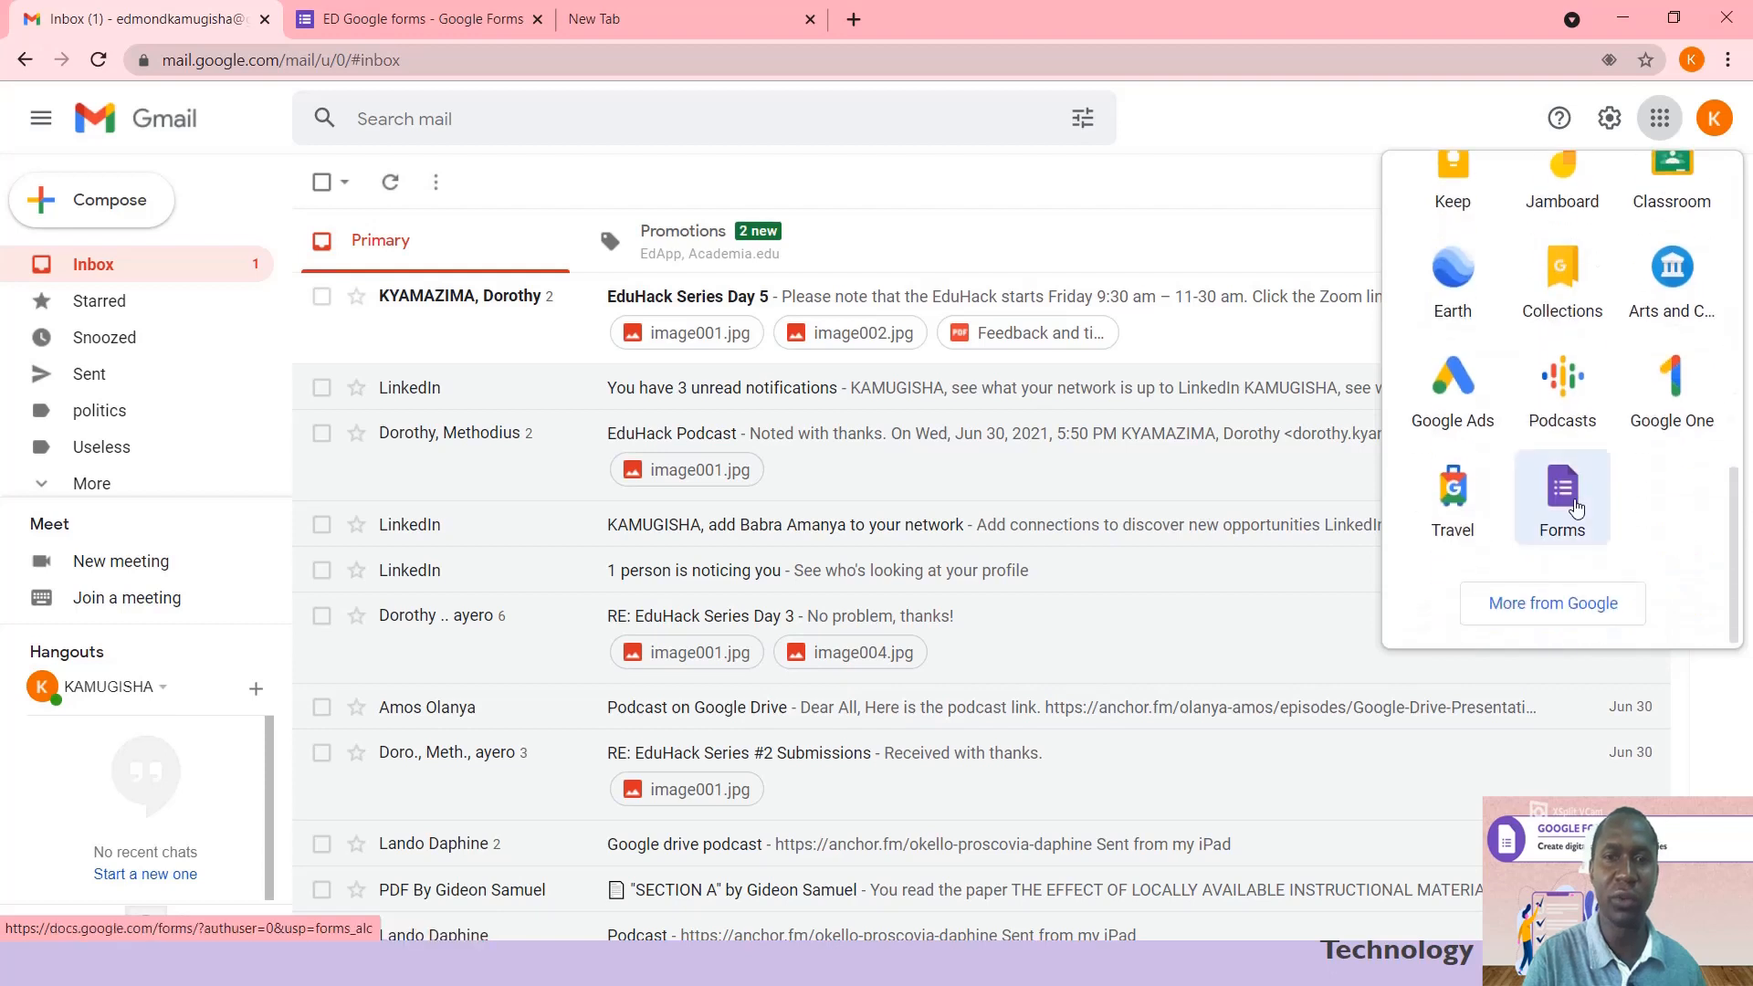
{"action": "left_click", "coordinate": [1567, 494]}
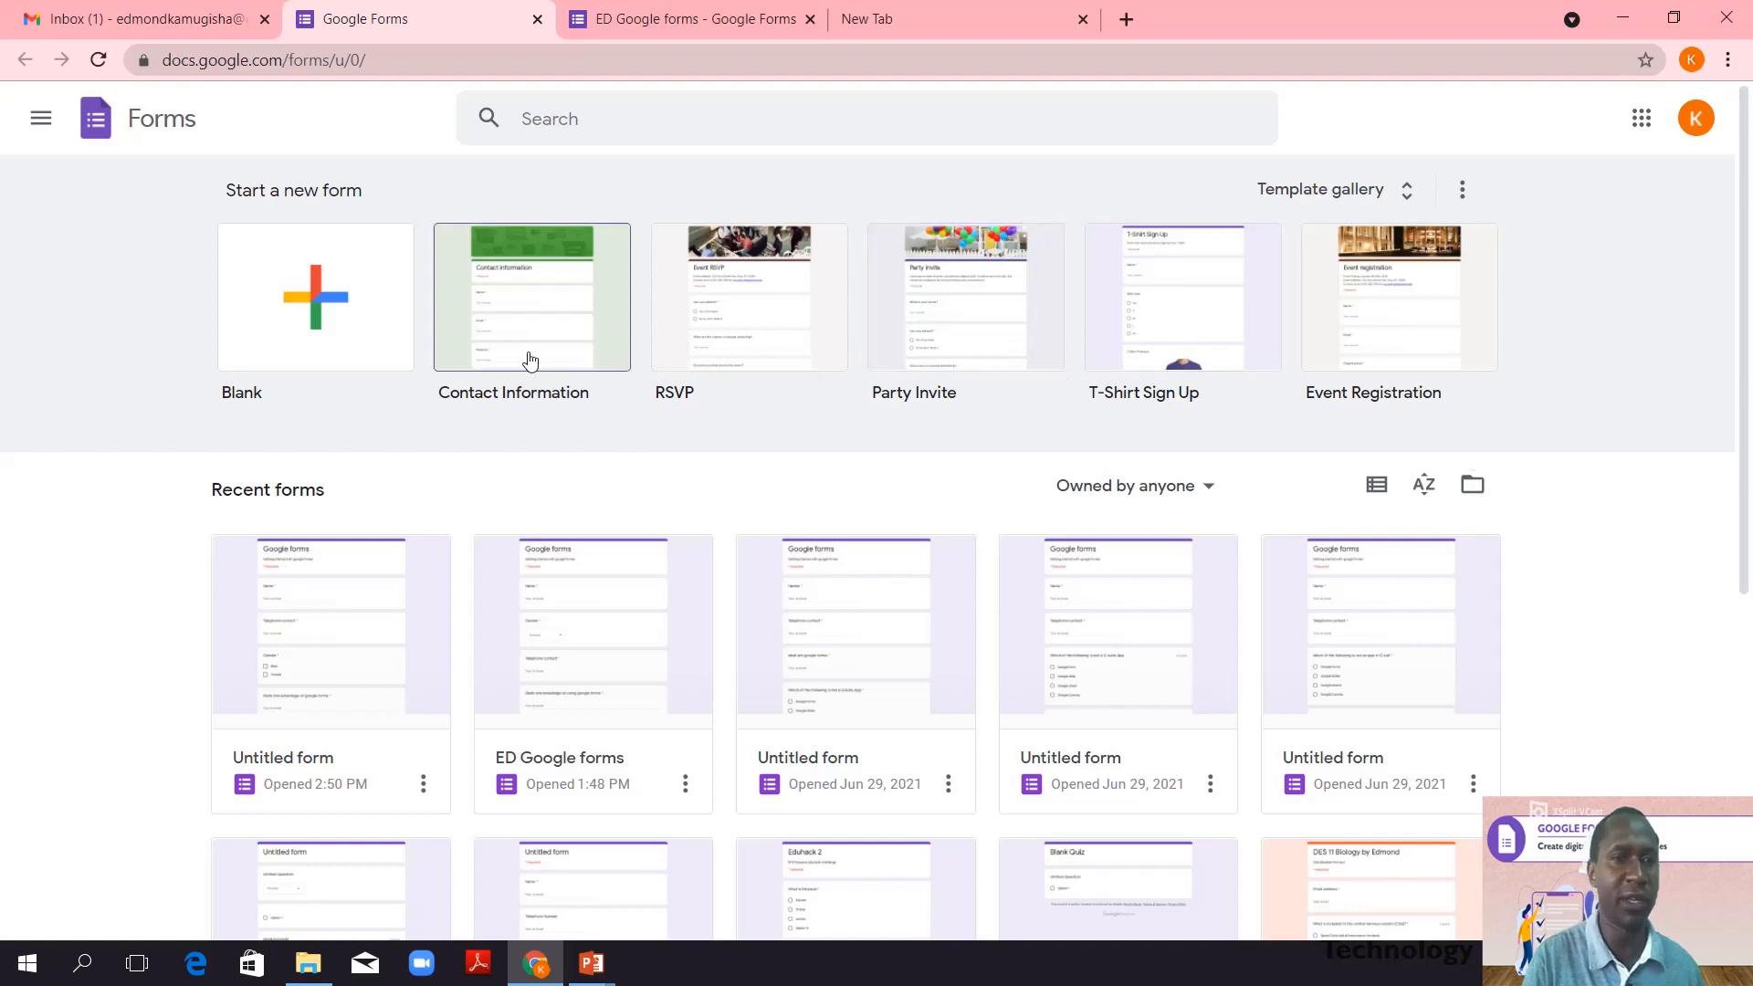
{"action": "left_click", "coordinate": [317, 304]}
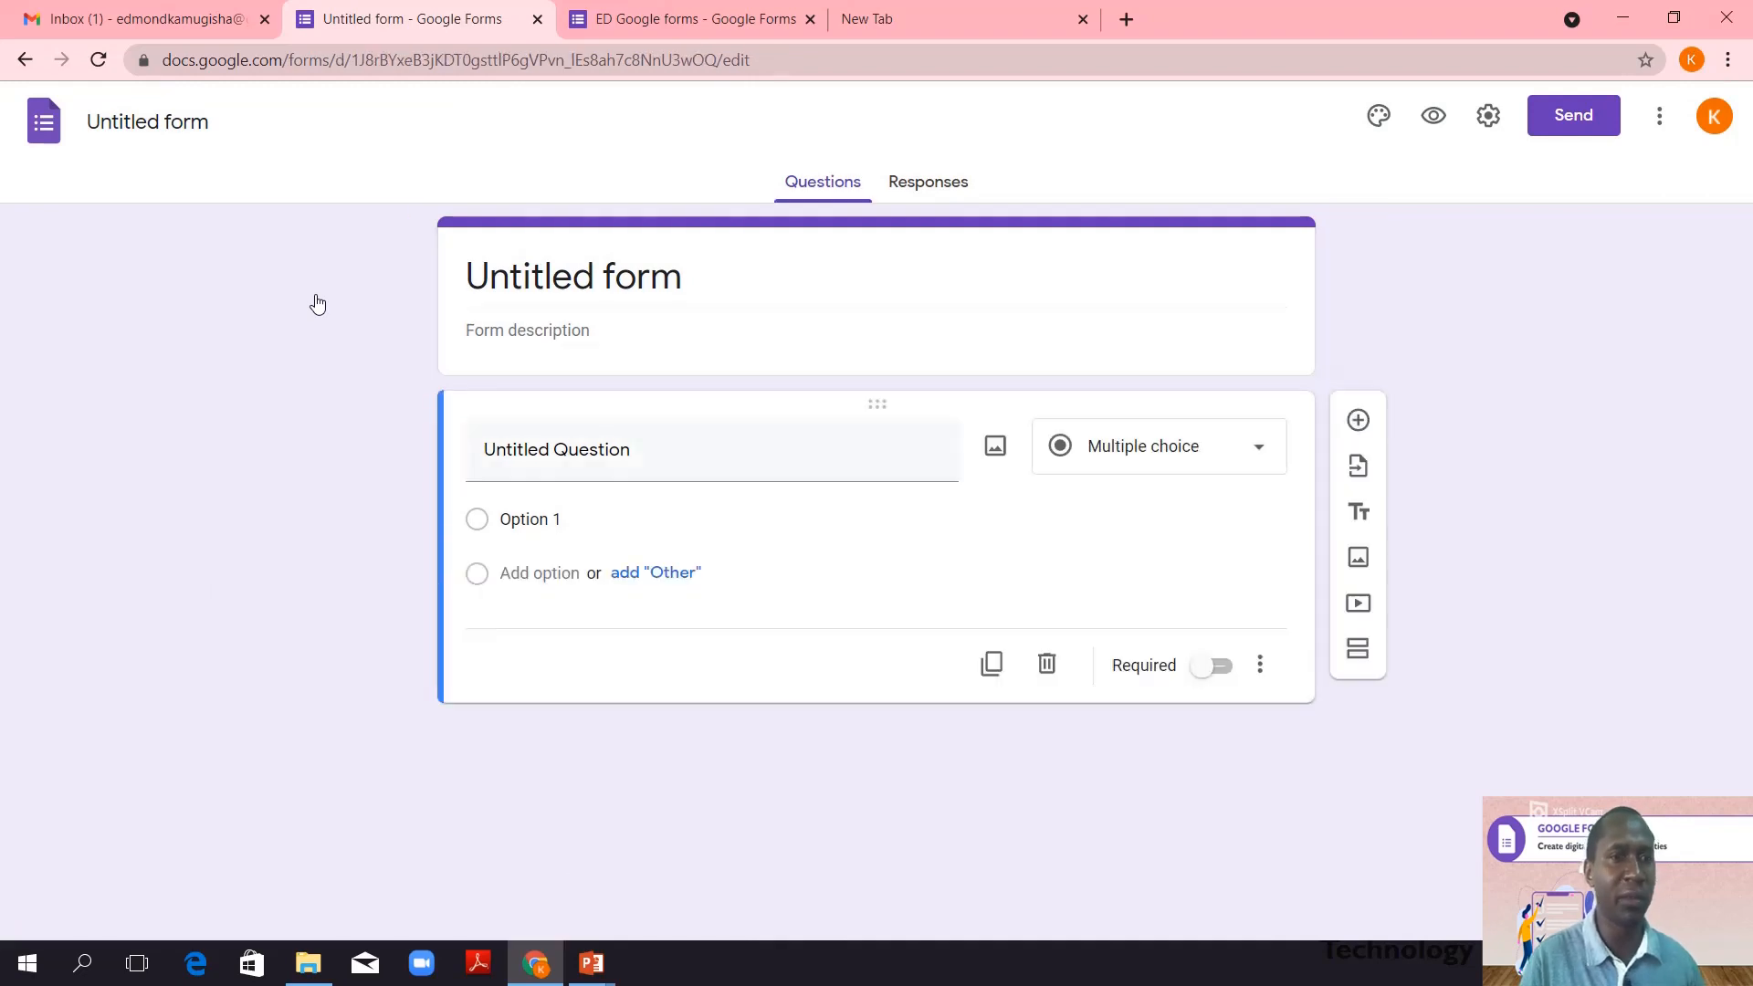
- Title the form "Google forms" and enter the description "Getting started with google forms"
{"action": "left_click", "coordinate": [619, 279]}
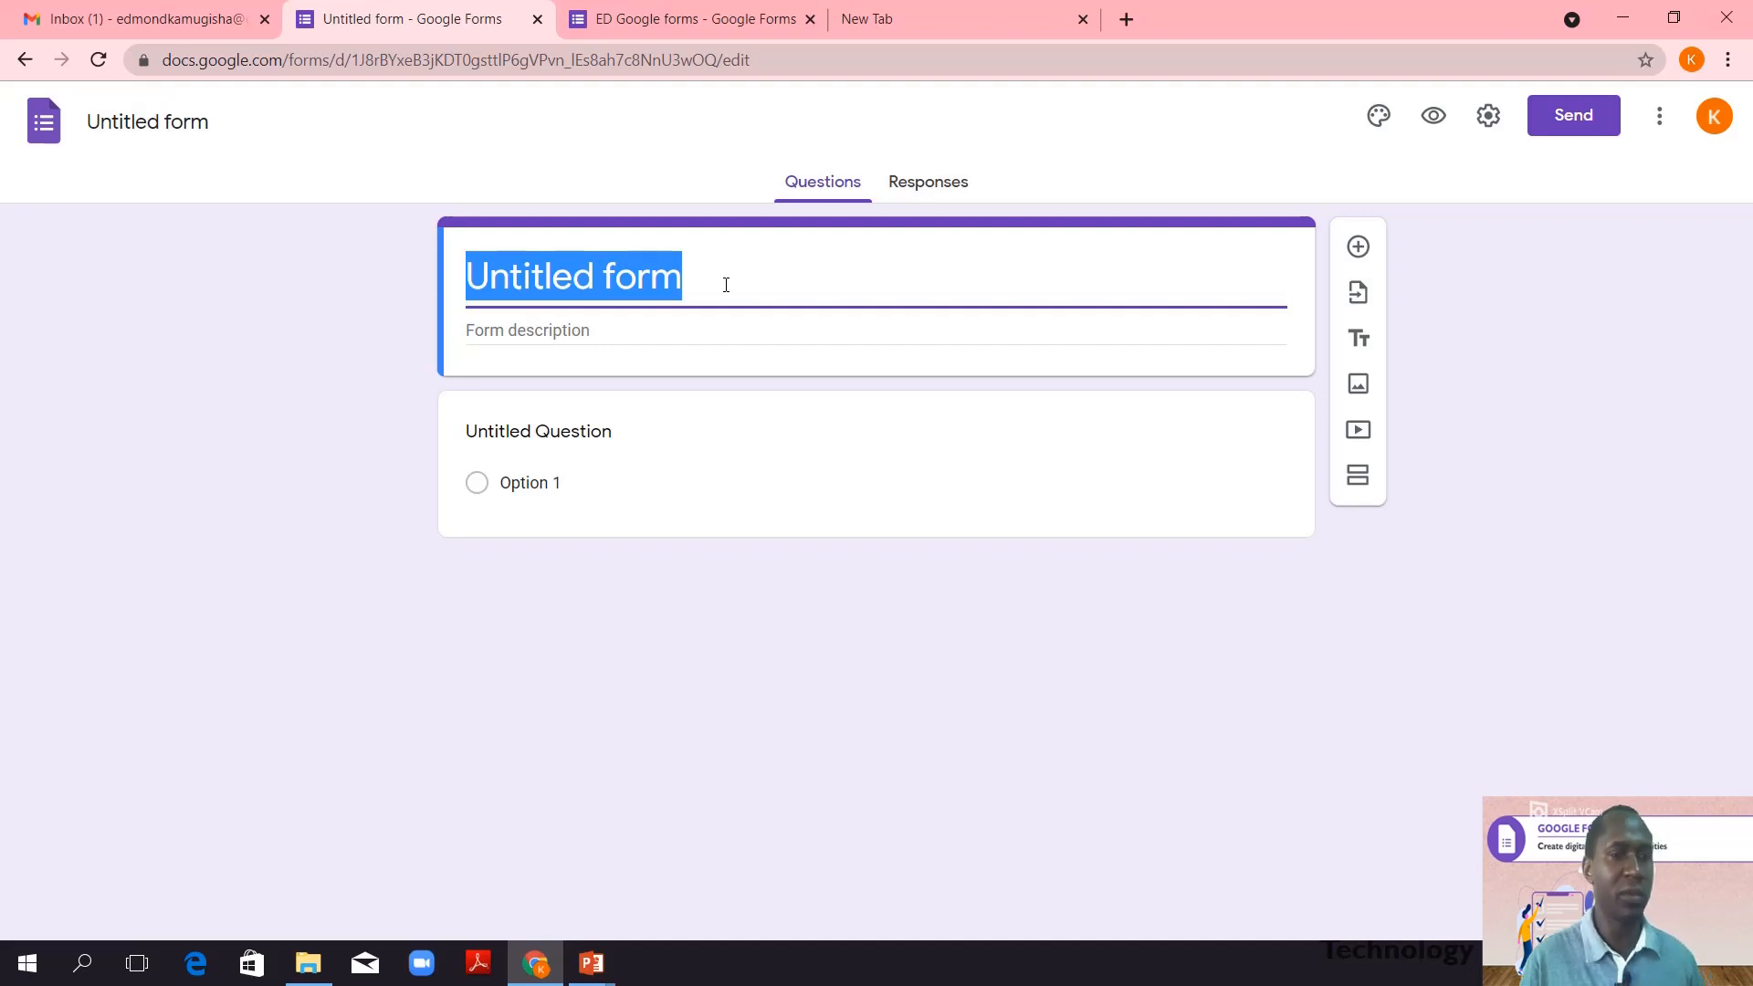
{"action": "type", "text": "Go"}
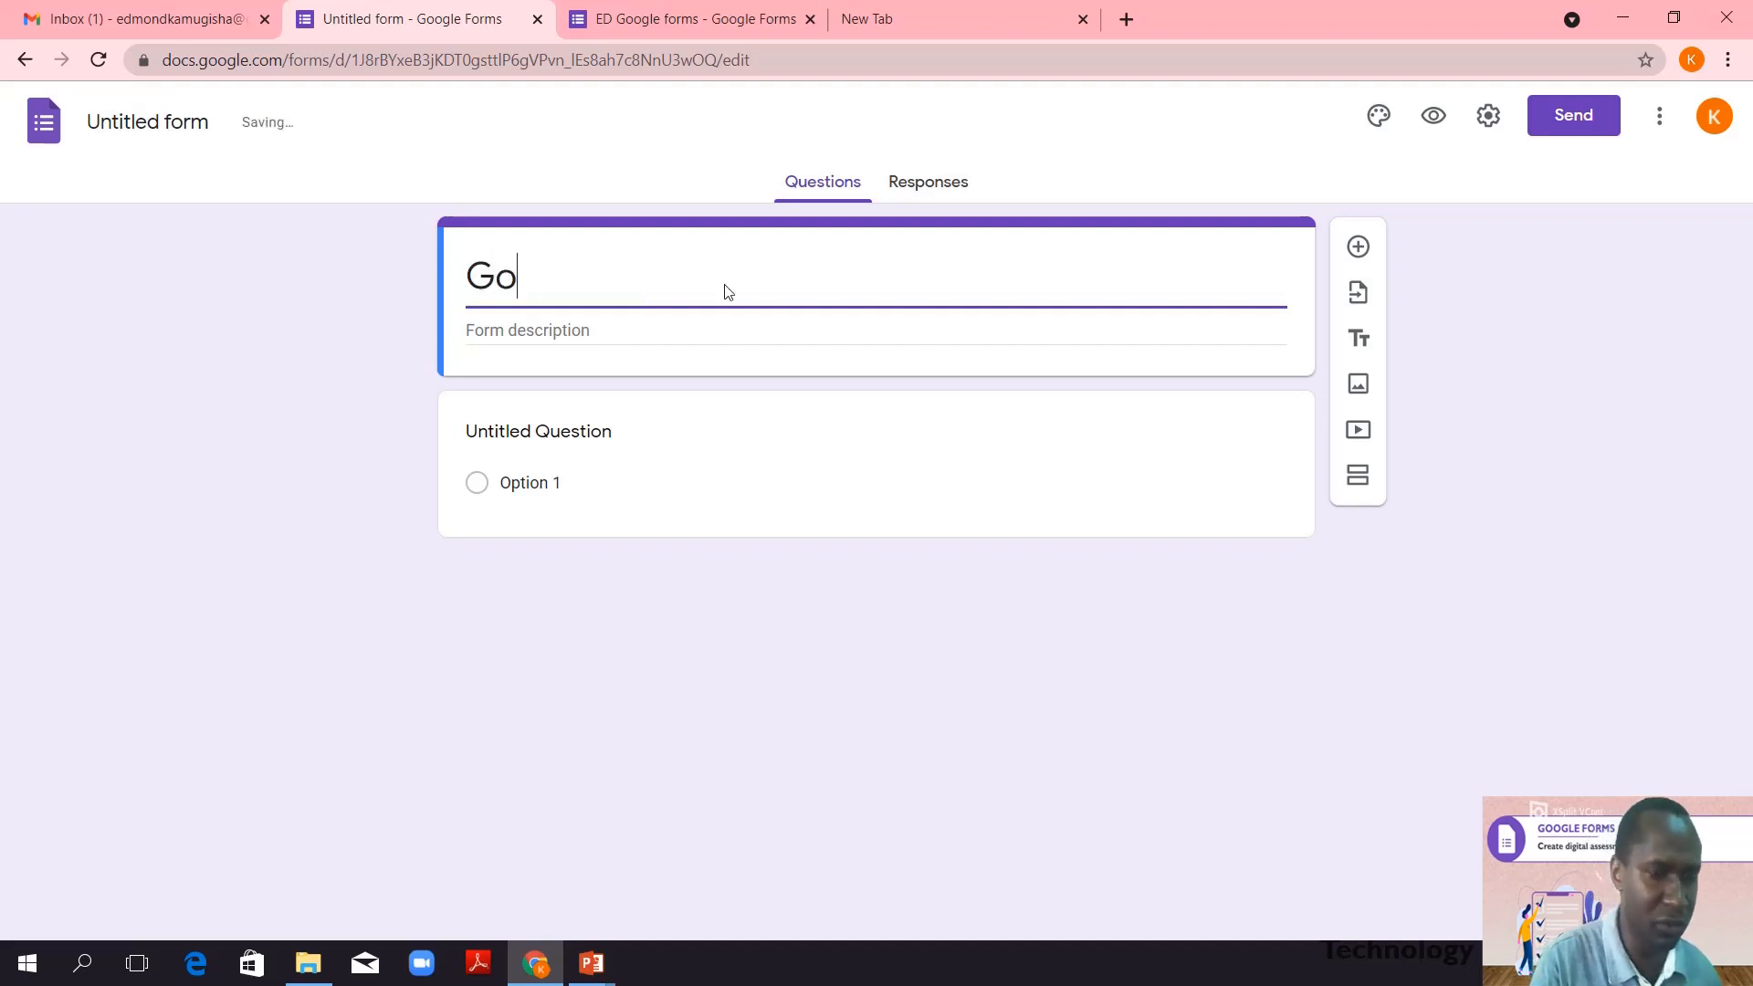
{"action": "type", "text": "ogle forms"}
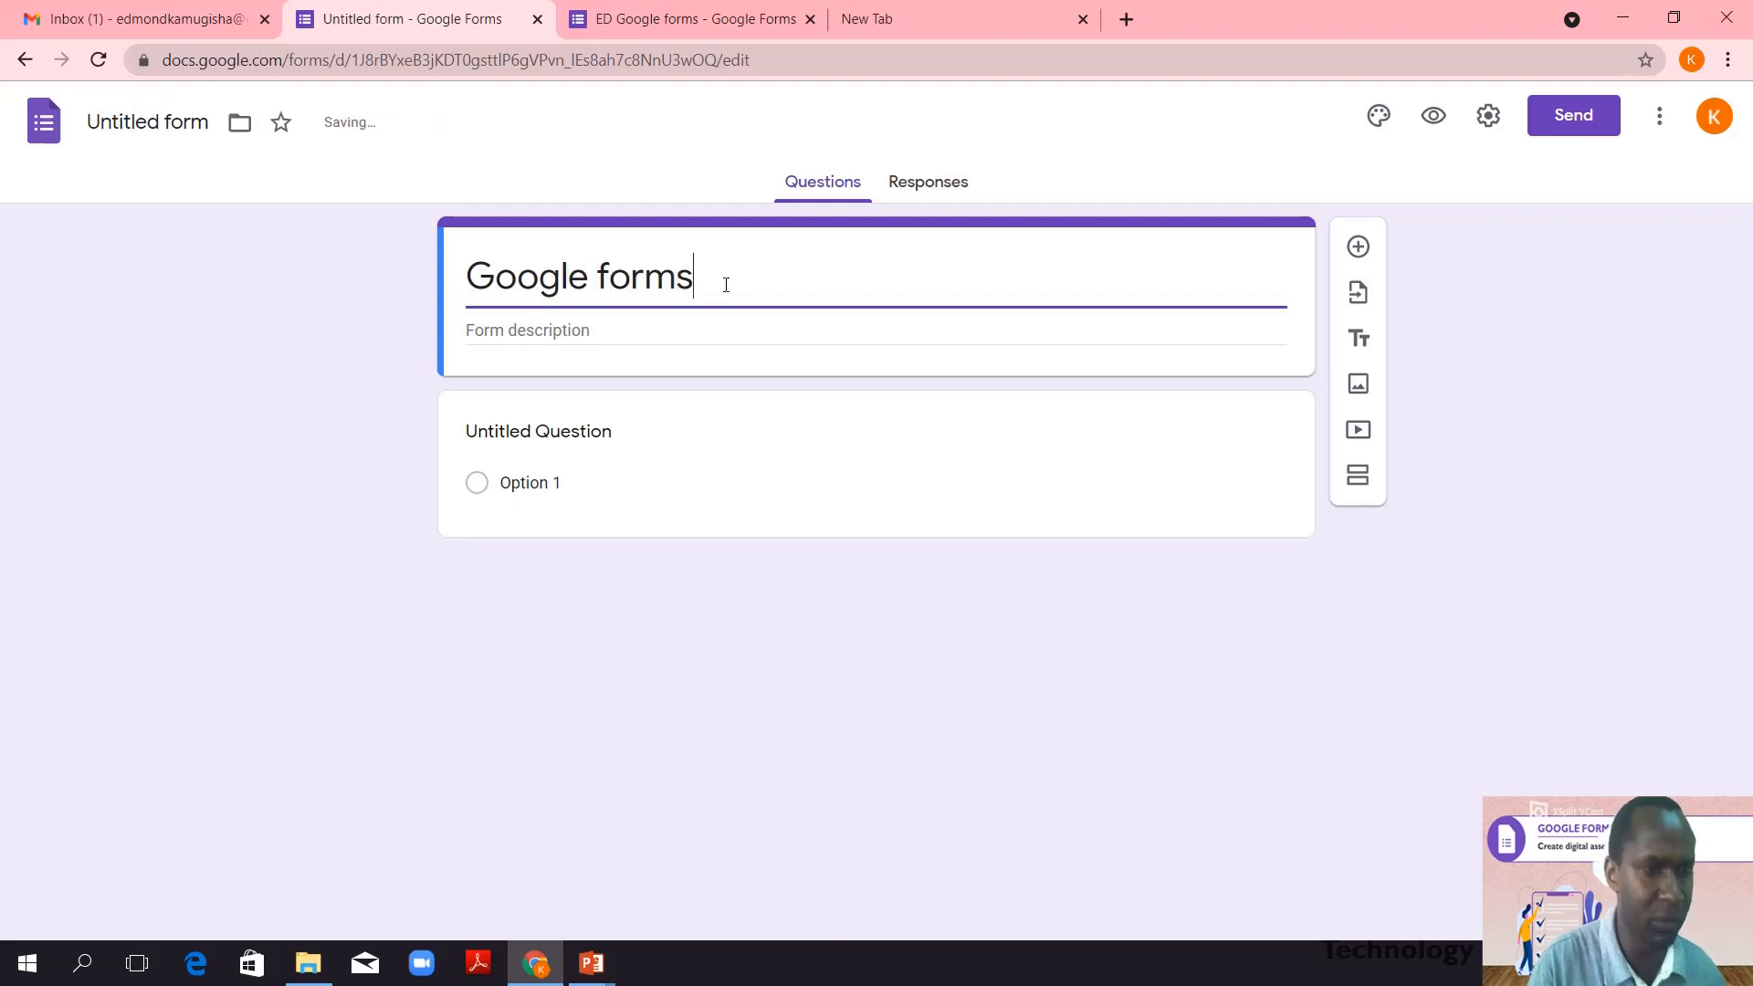
{"action": "left_click", "coordinate": [551, 332]}
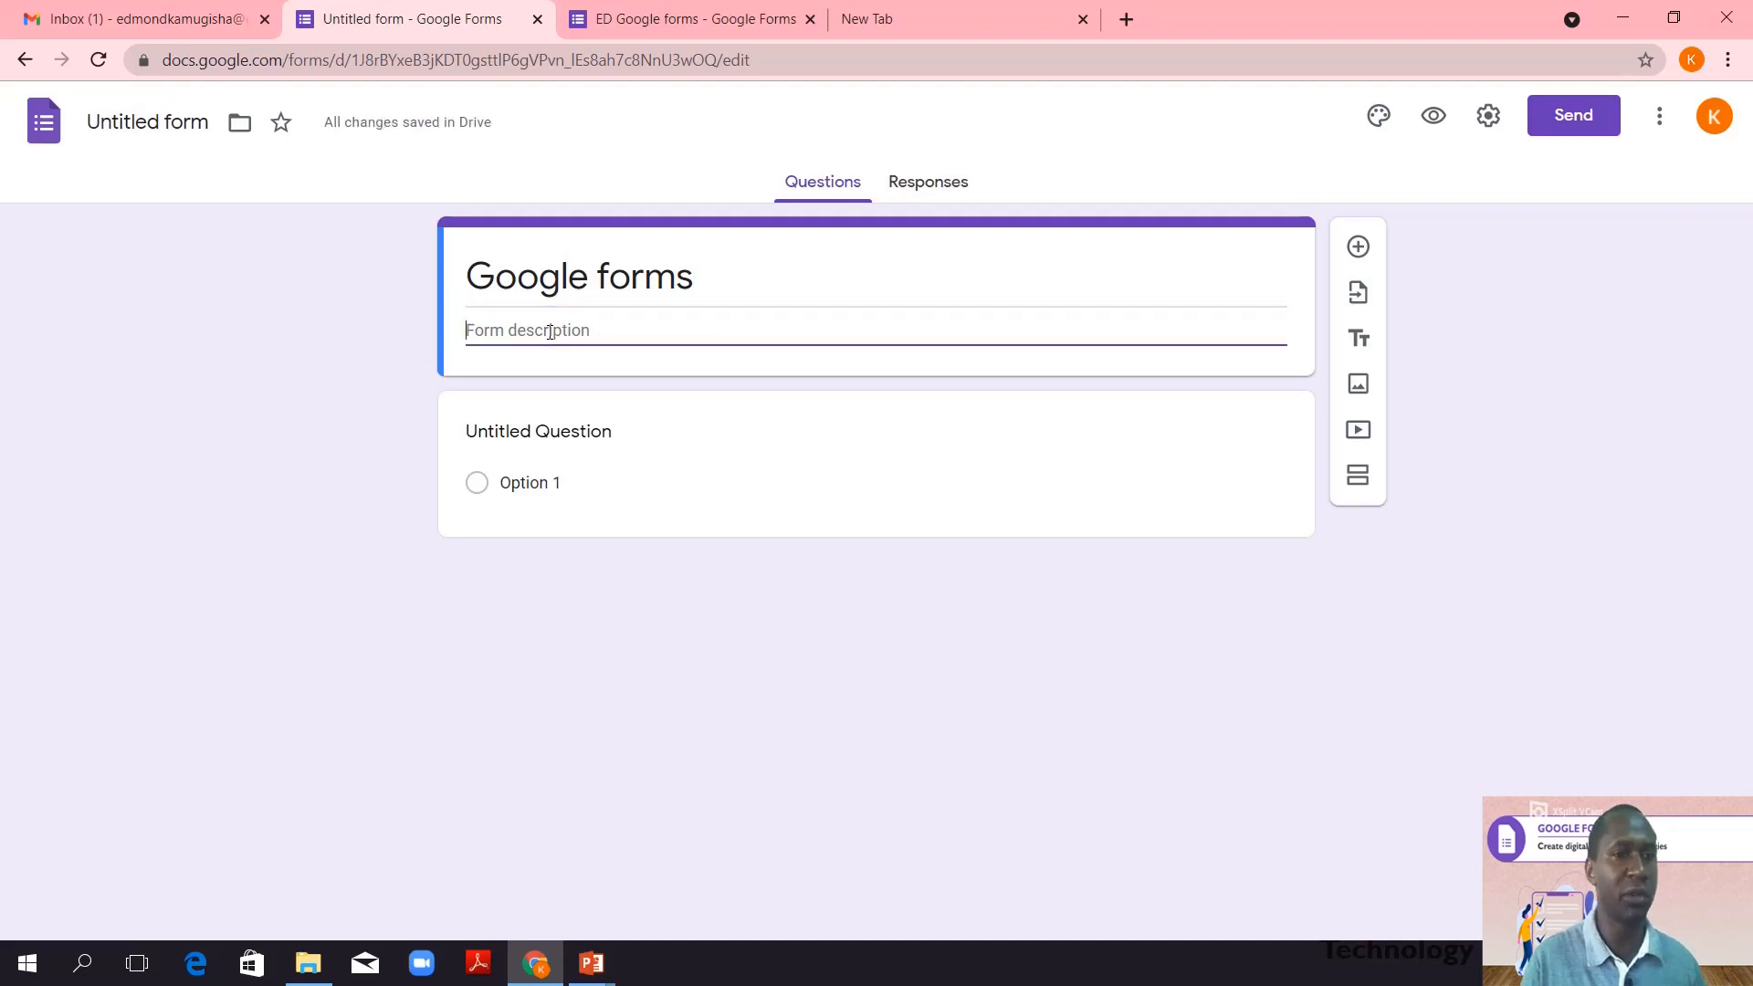
{"action": "type", "text": "Get"}
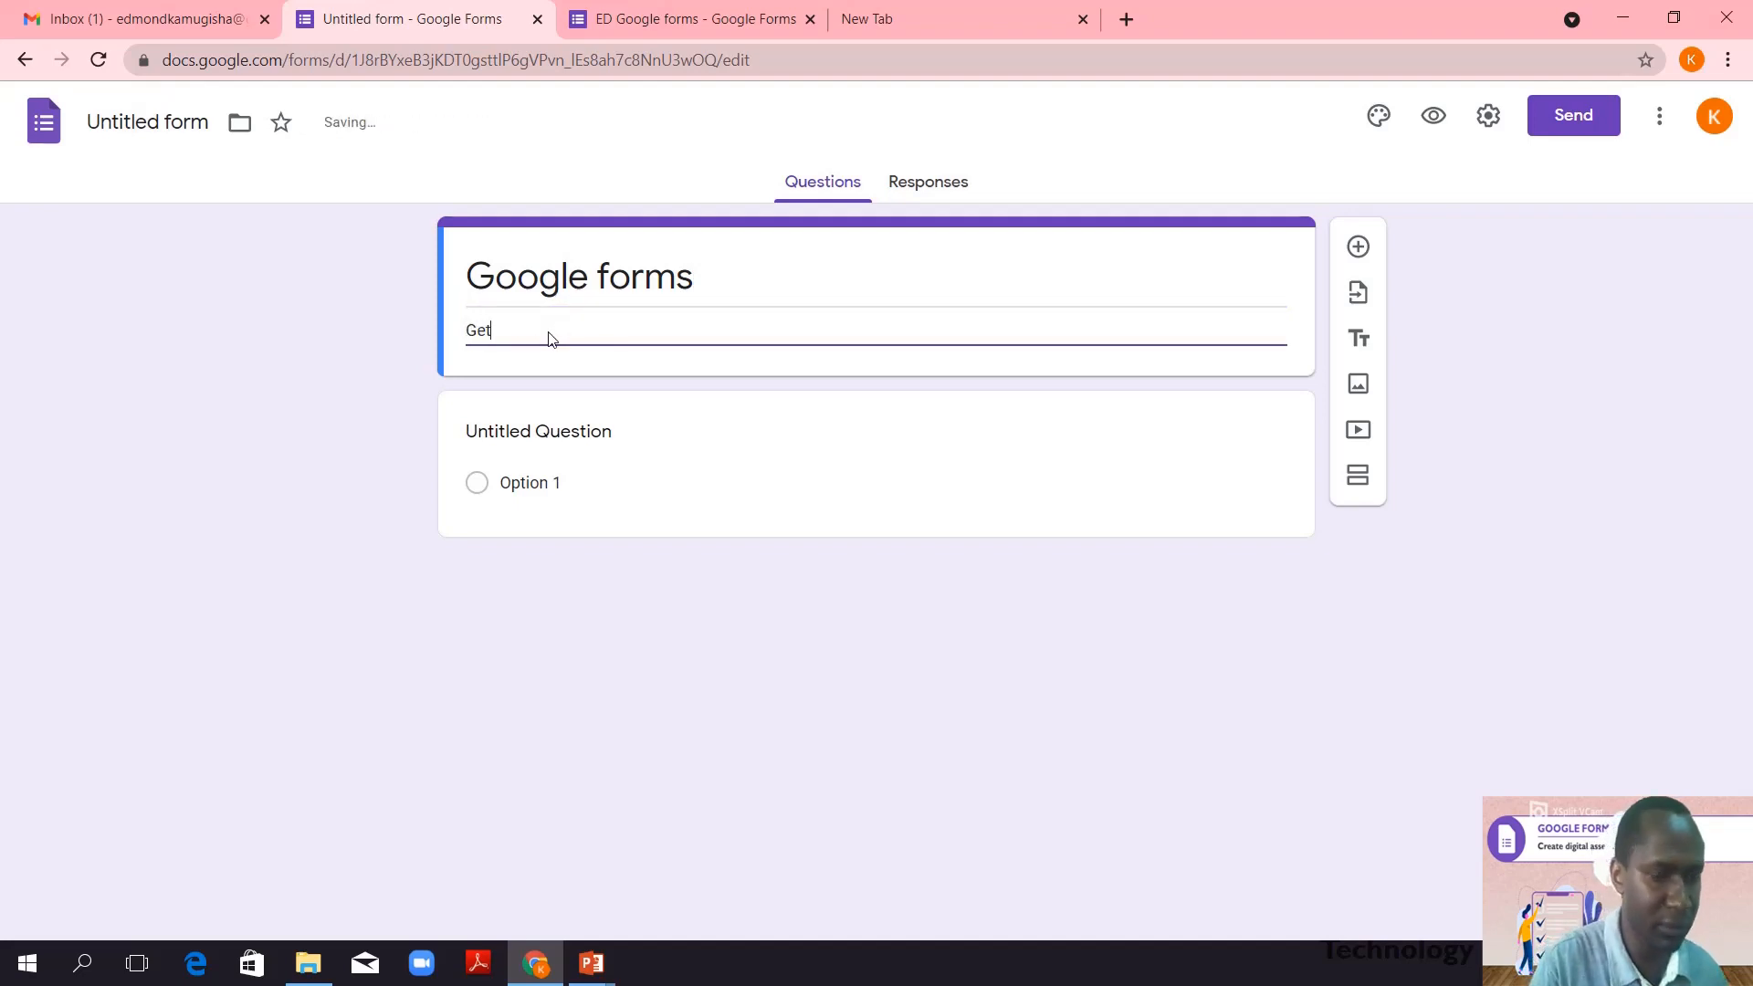
{"action": "type", "text": "ting started "}
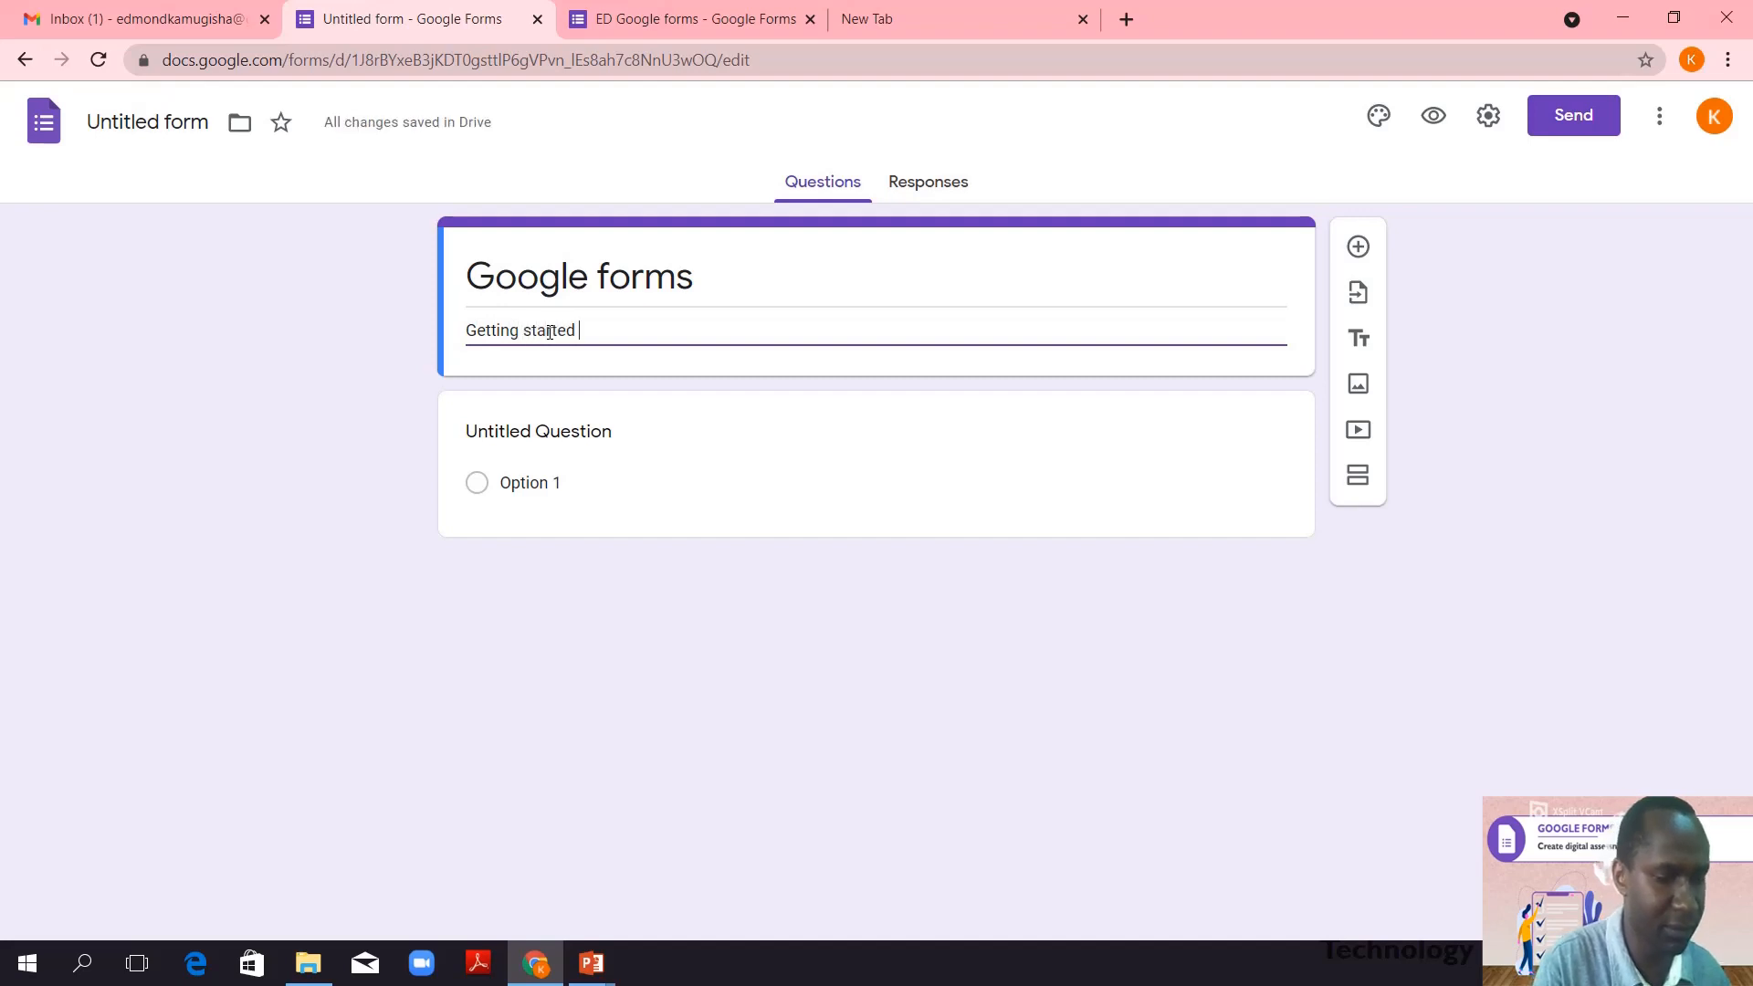
{"action": "type", "text": "with google forms"}
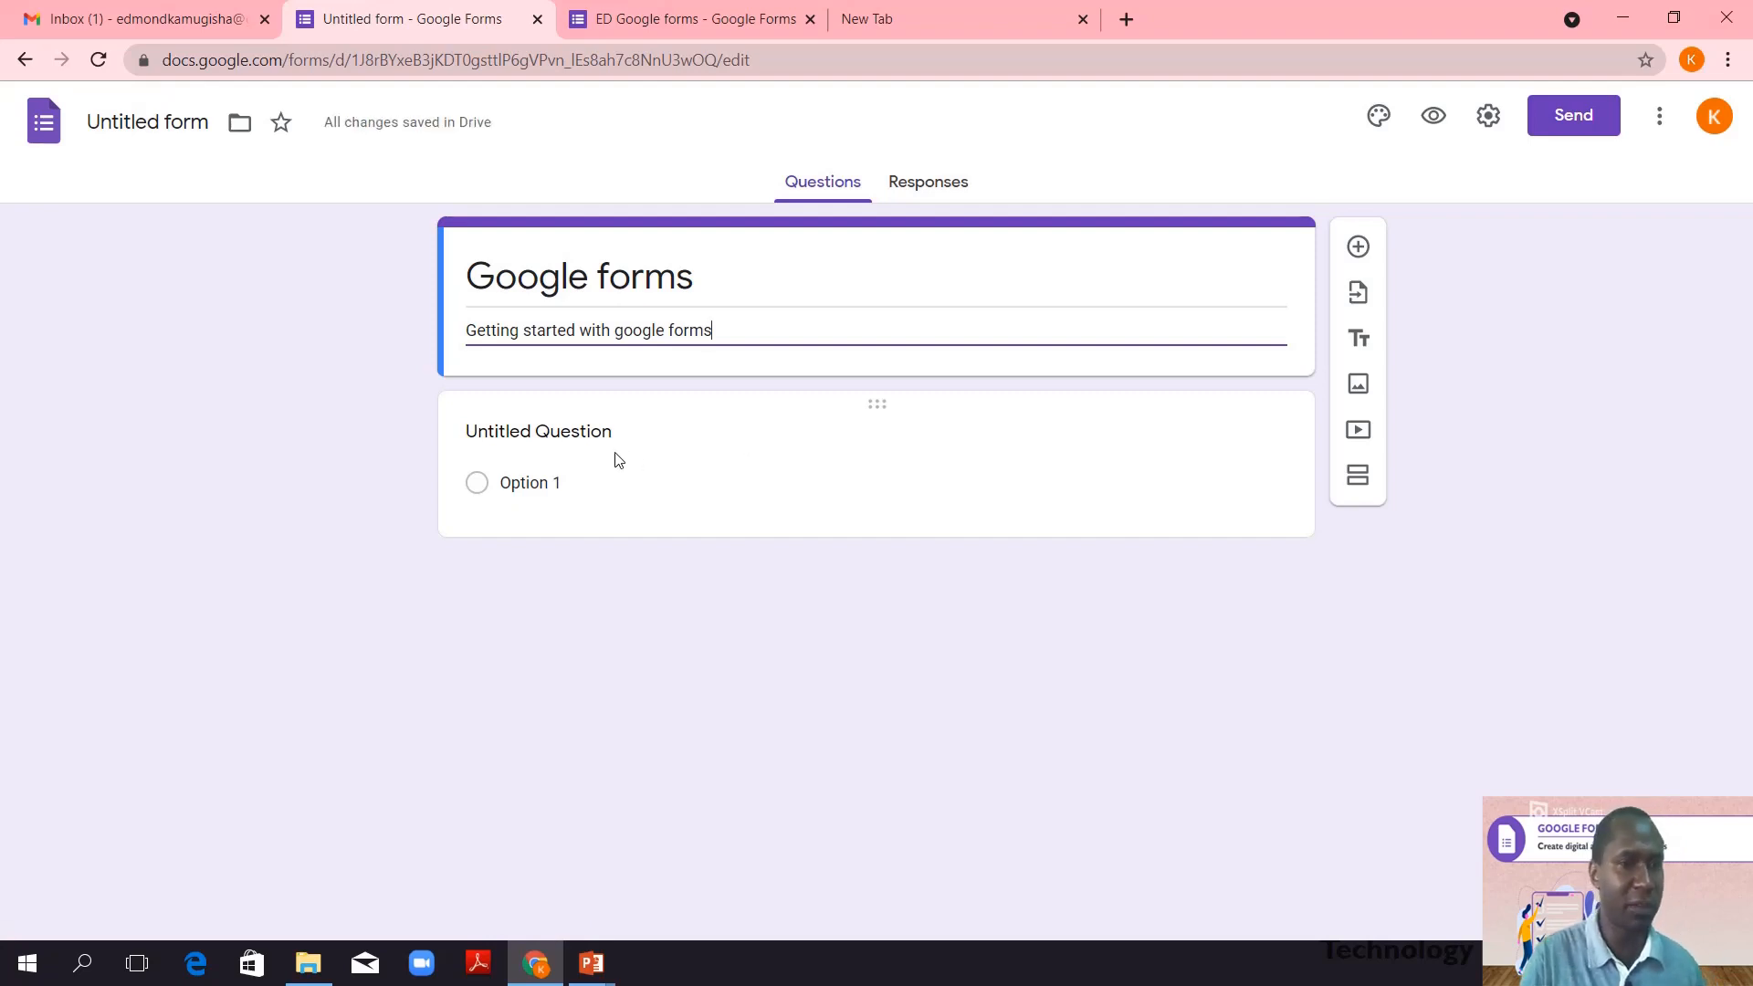
- Turn the untitled first question into a required short-answer question called "Name"
{"action": "left_click", "coordinate": [542, 435]}
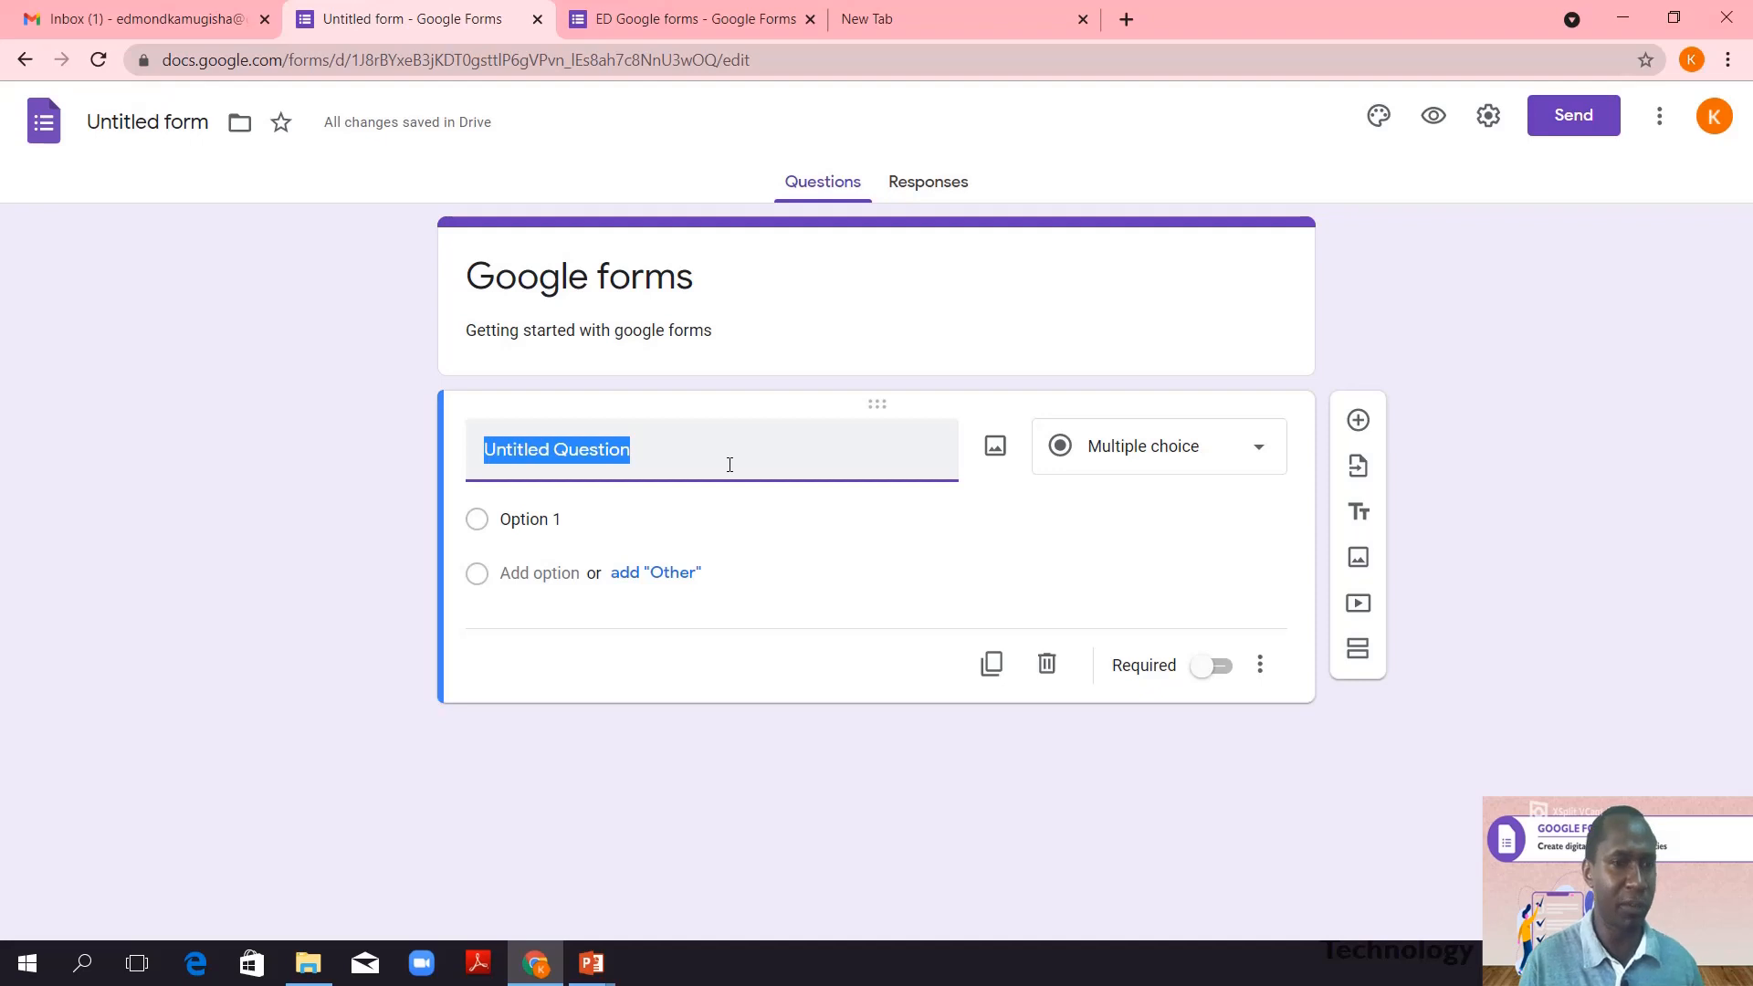
{"action": "type", "text": "Name"}
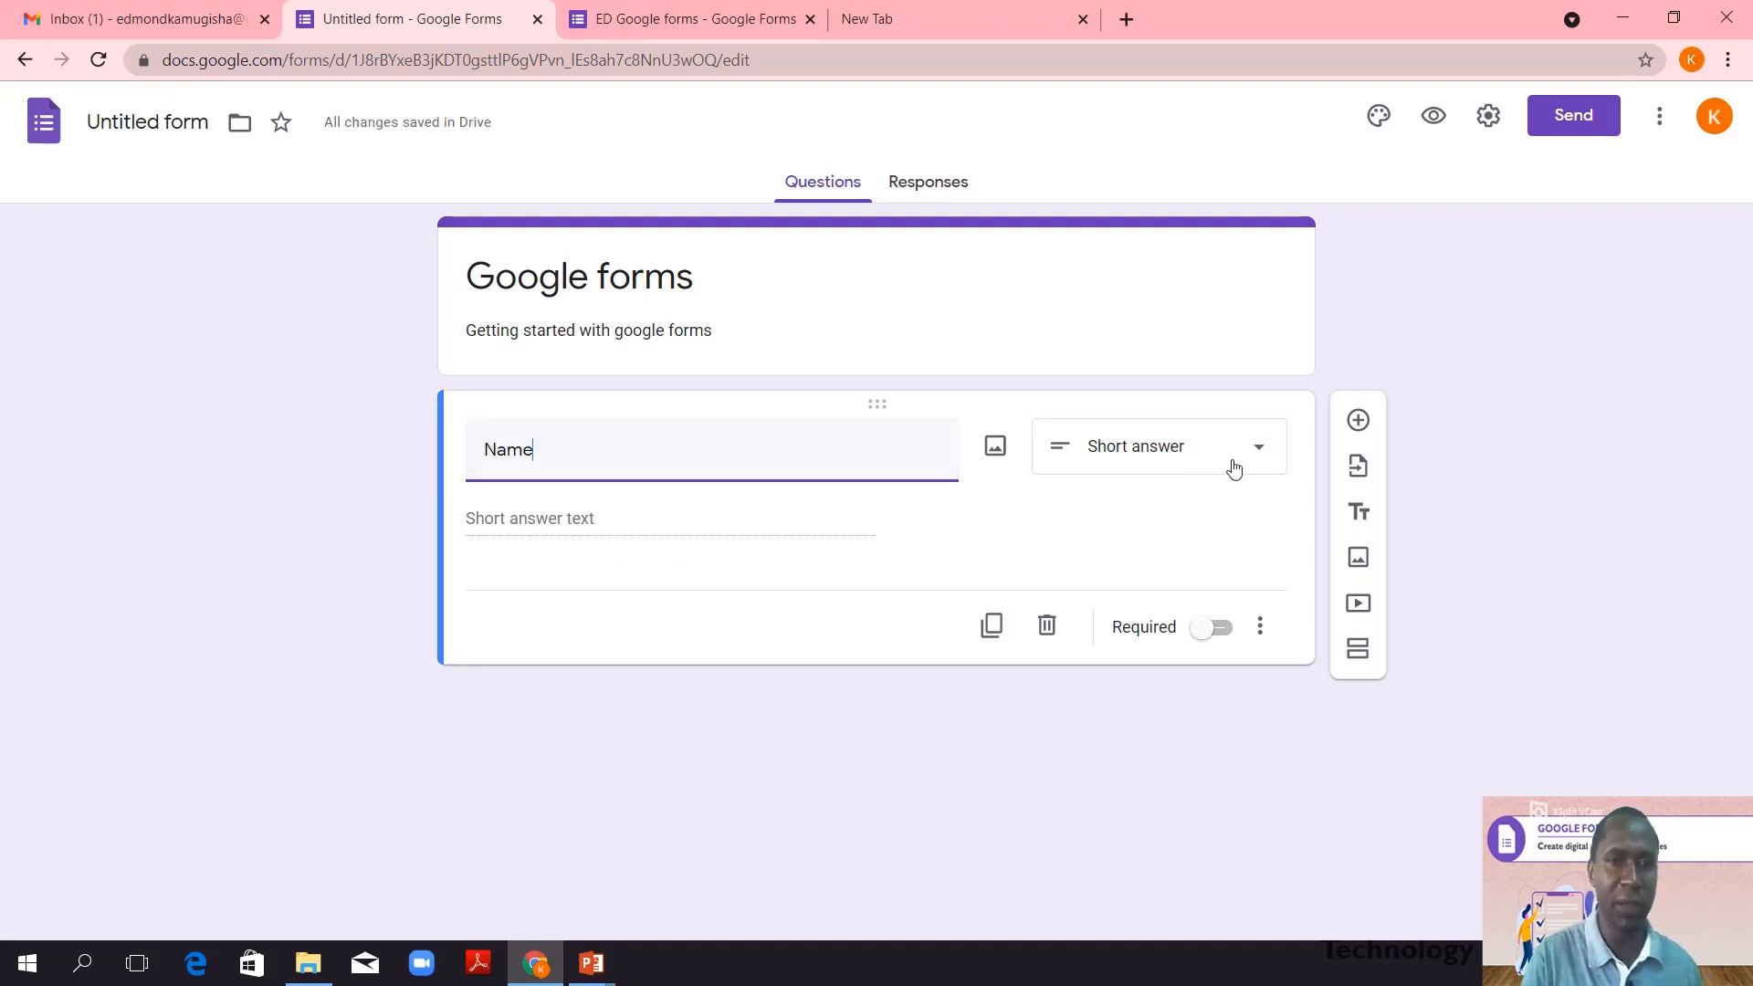
{"action": "left_click", "coordinate": [1263, 451]}
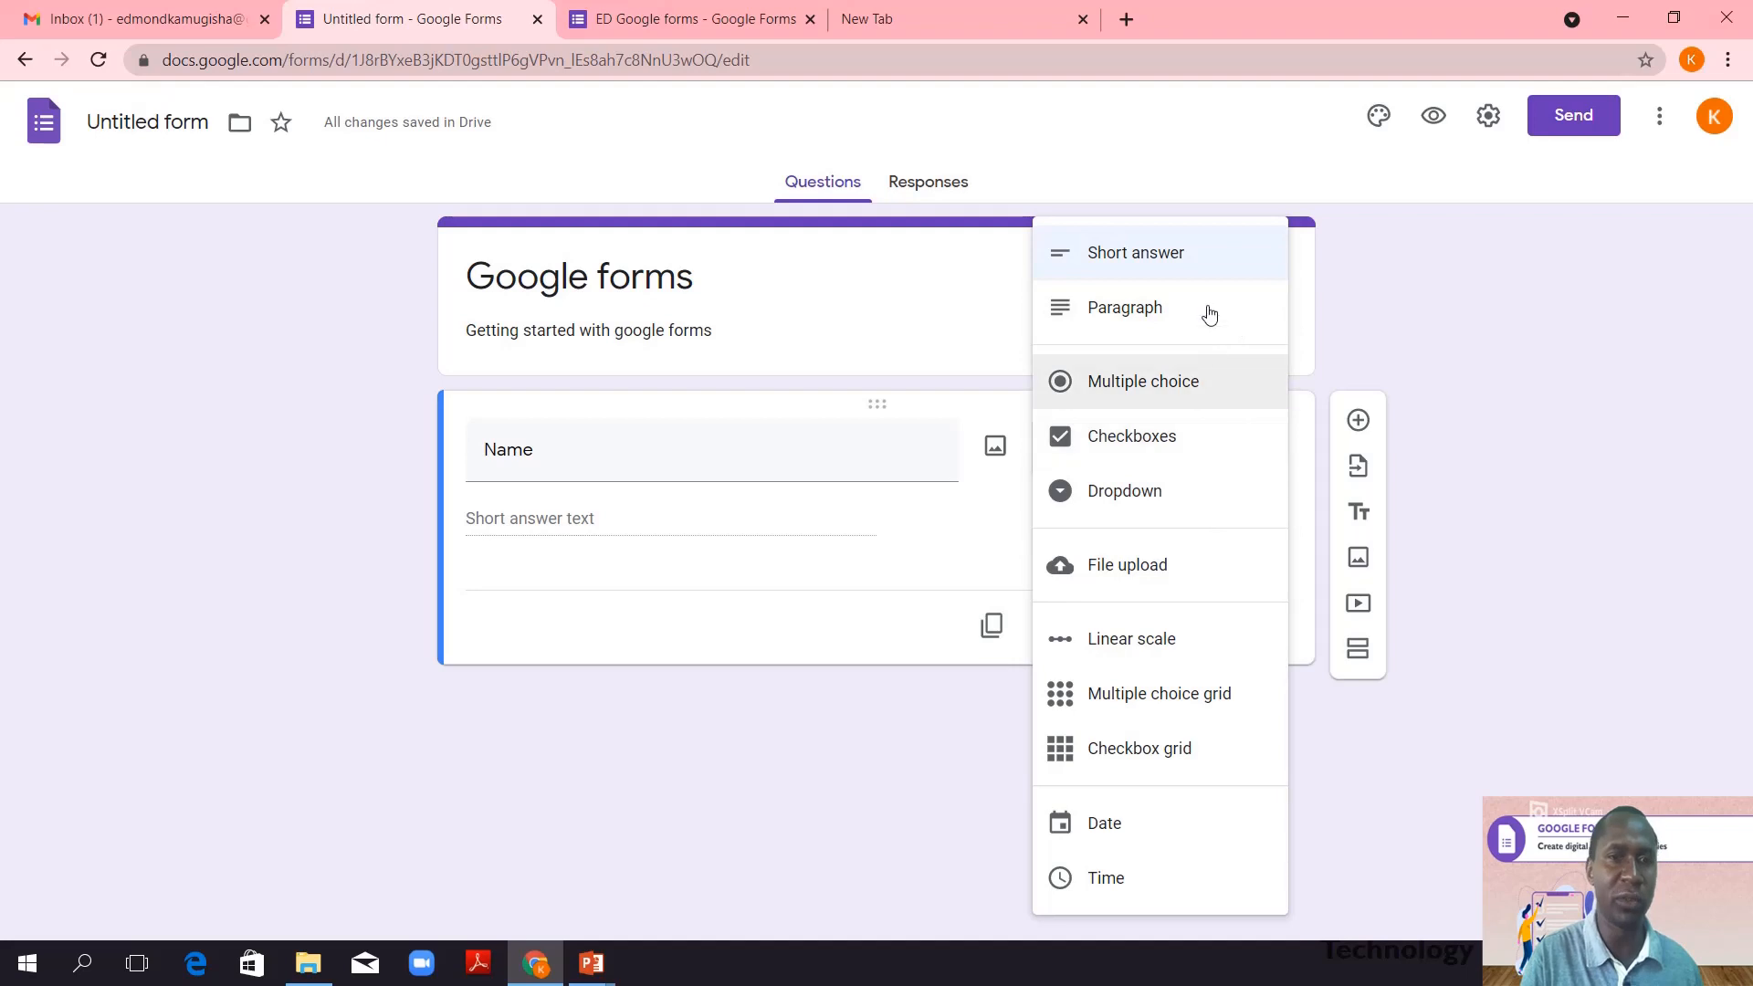
{"action": "left_click", "coordinate": [1196, 257]}
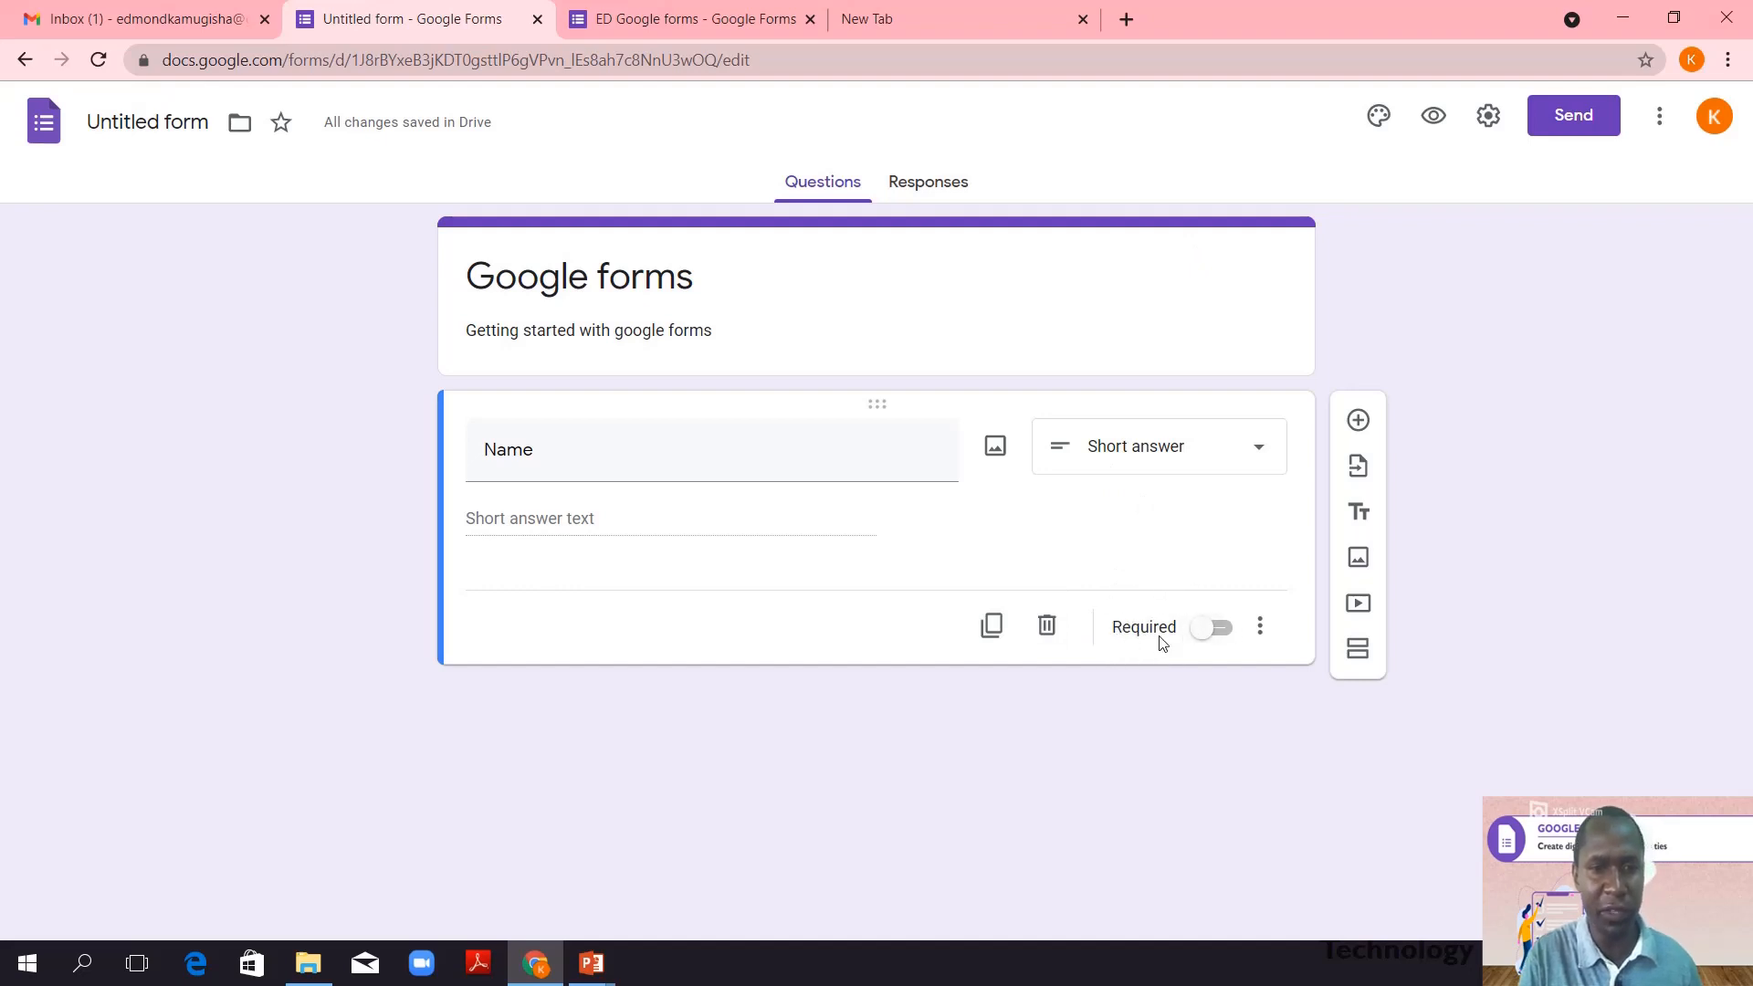
{"action": "left_click", "coordinate": [1221, 628]}
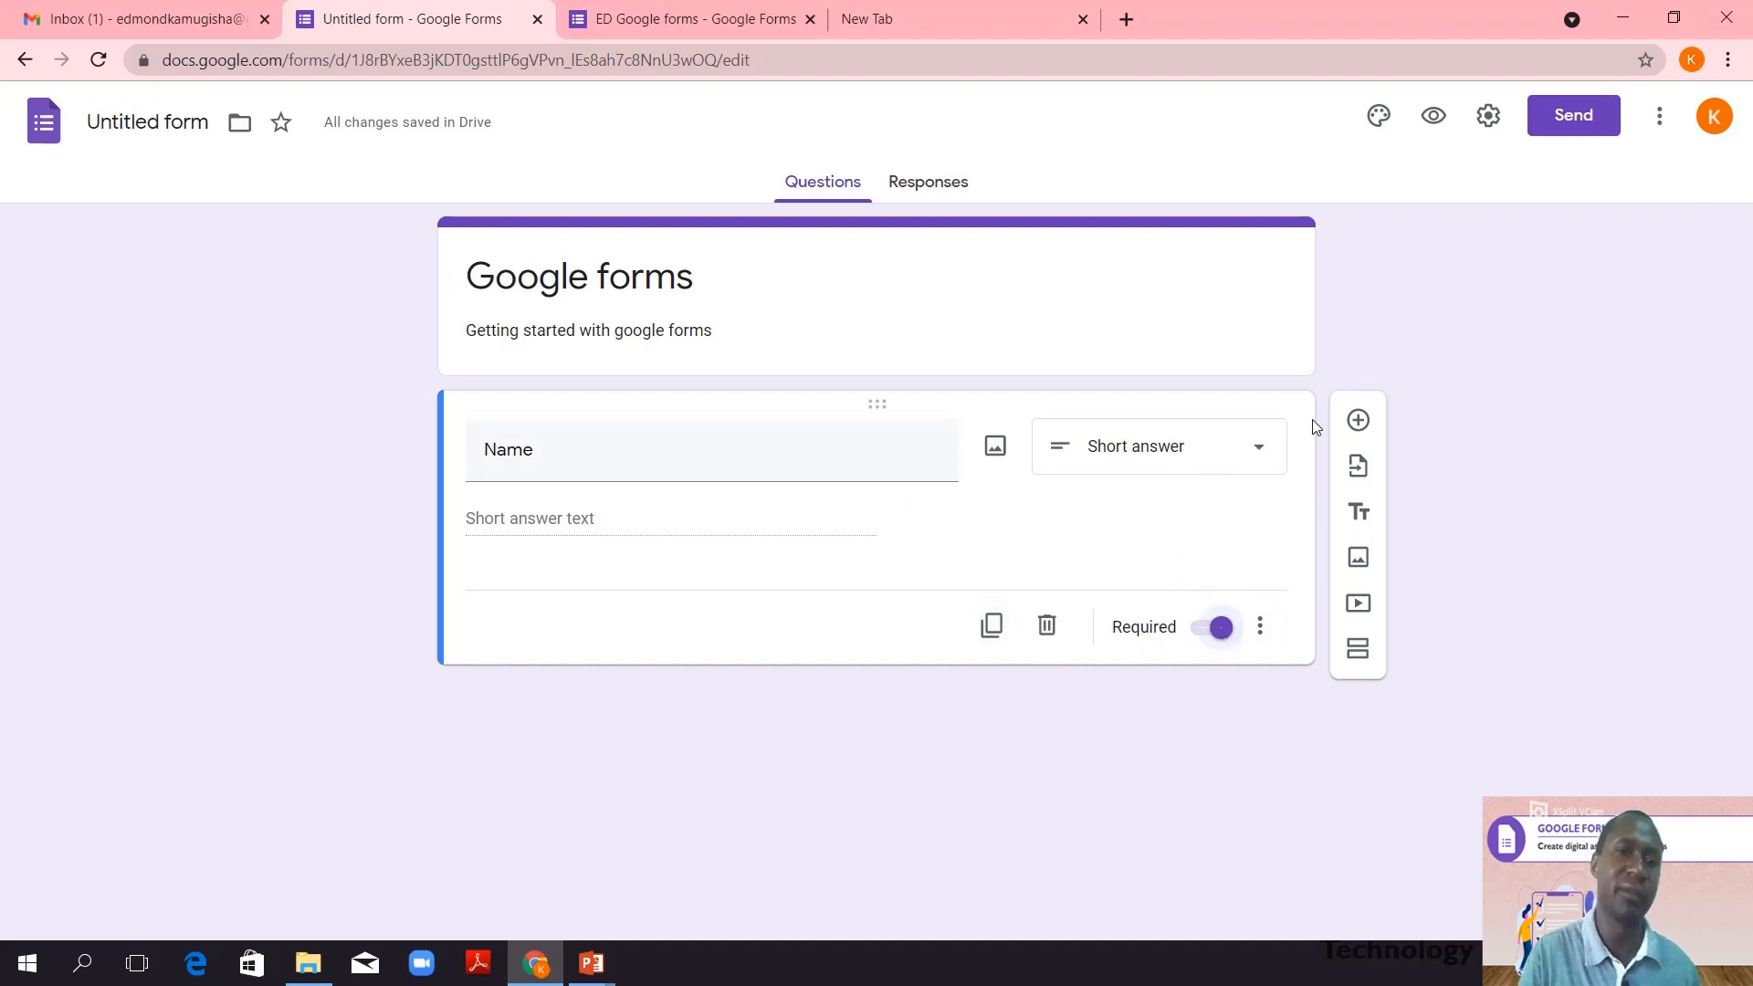
- Add a second question called "Gender" and set its answer type to Dropdown
{"action": "left_click", "coordinate": [1359, 420]}
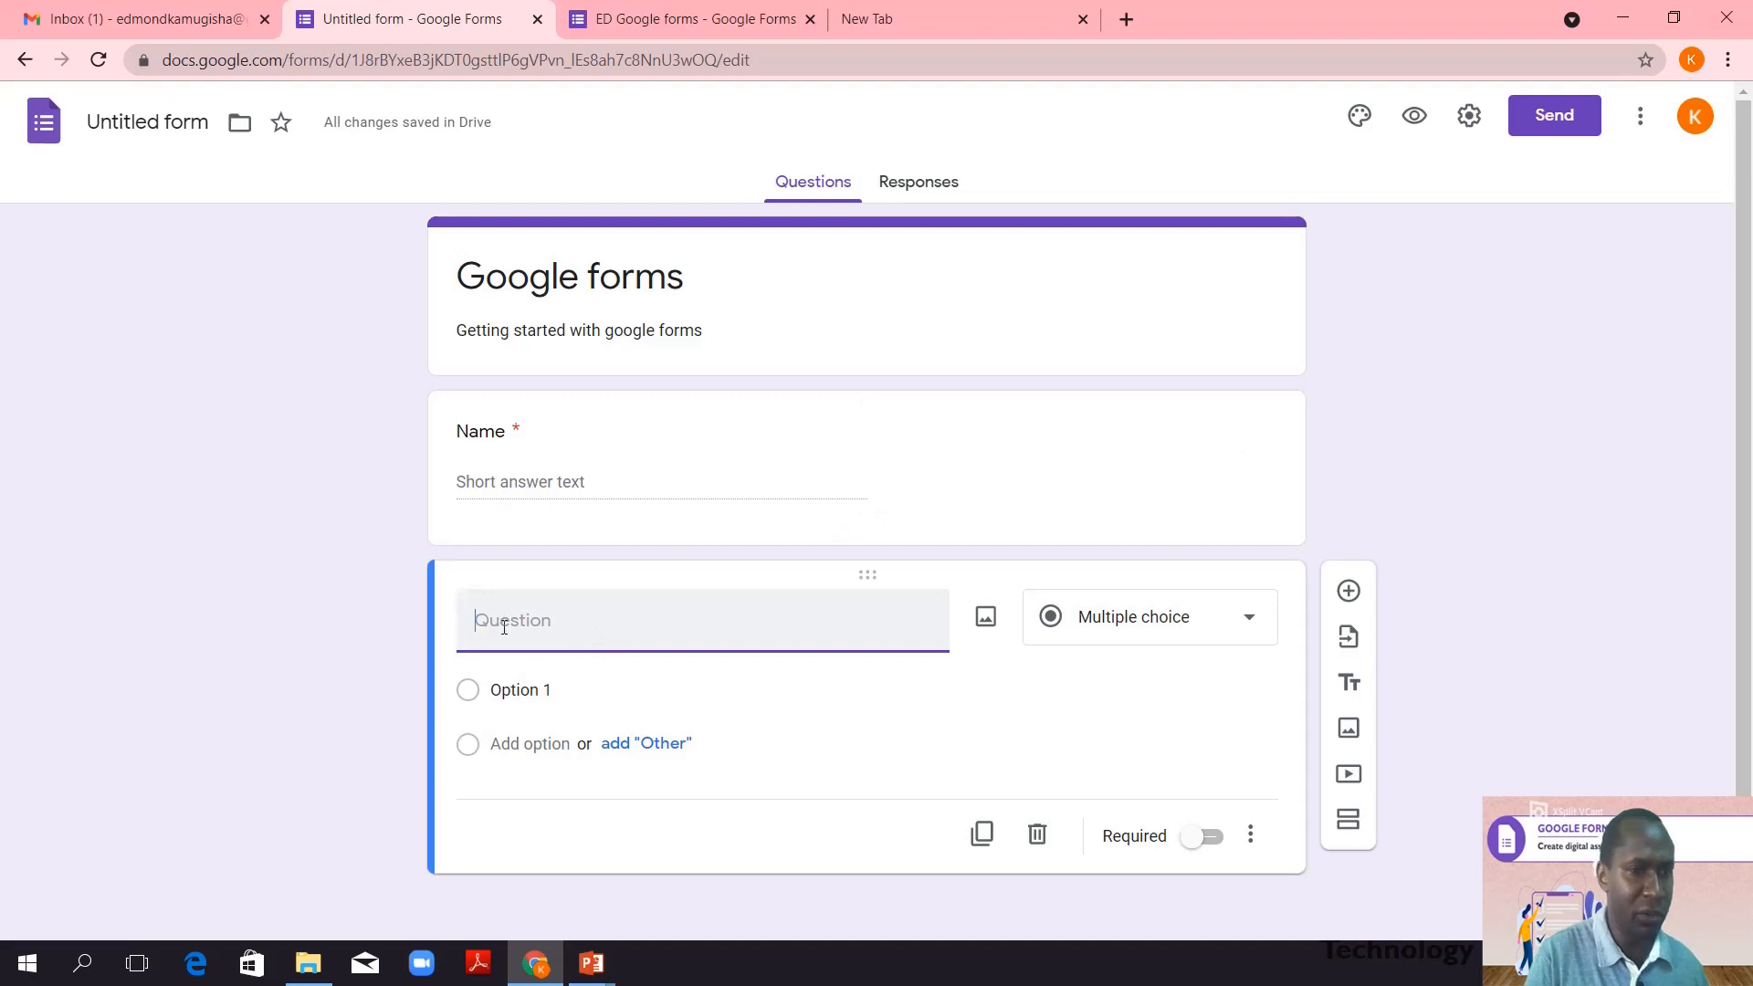
{"action": "type", "text": "Gender"}
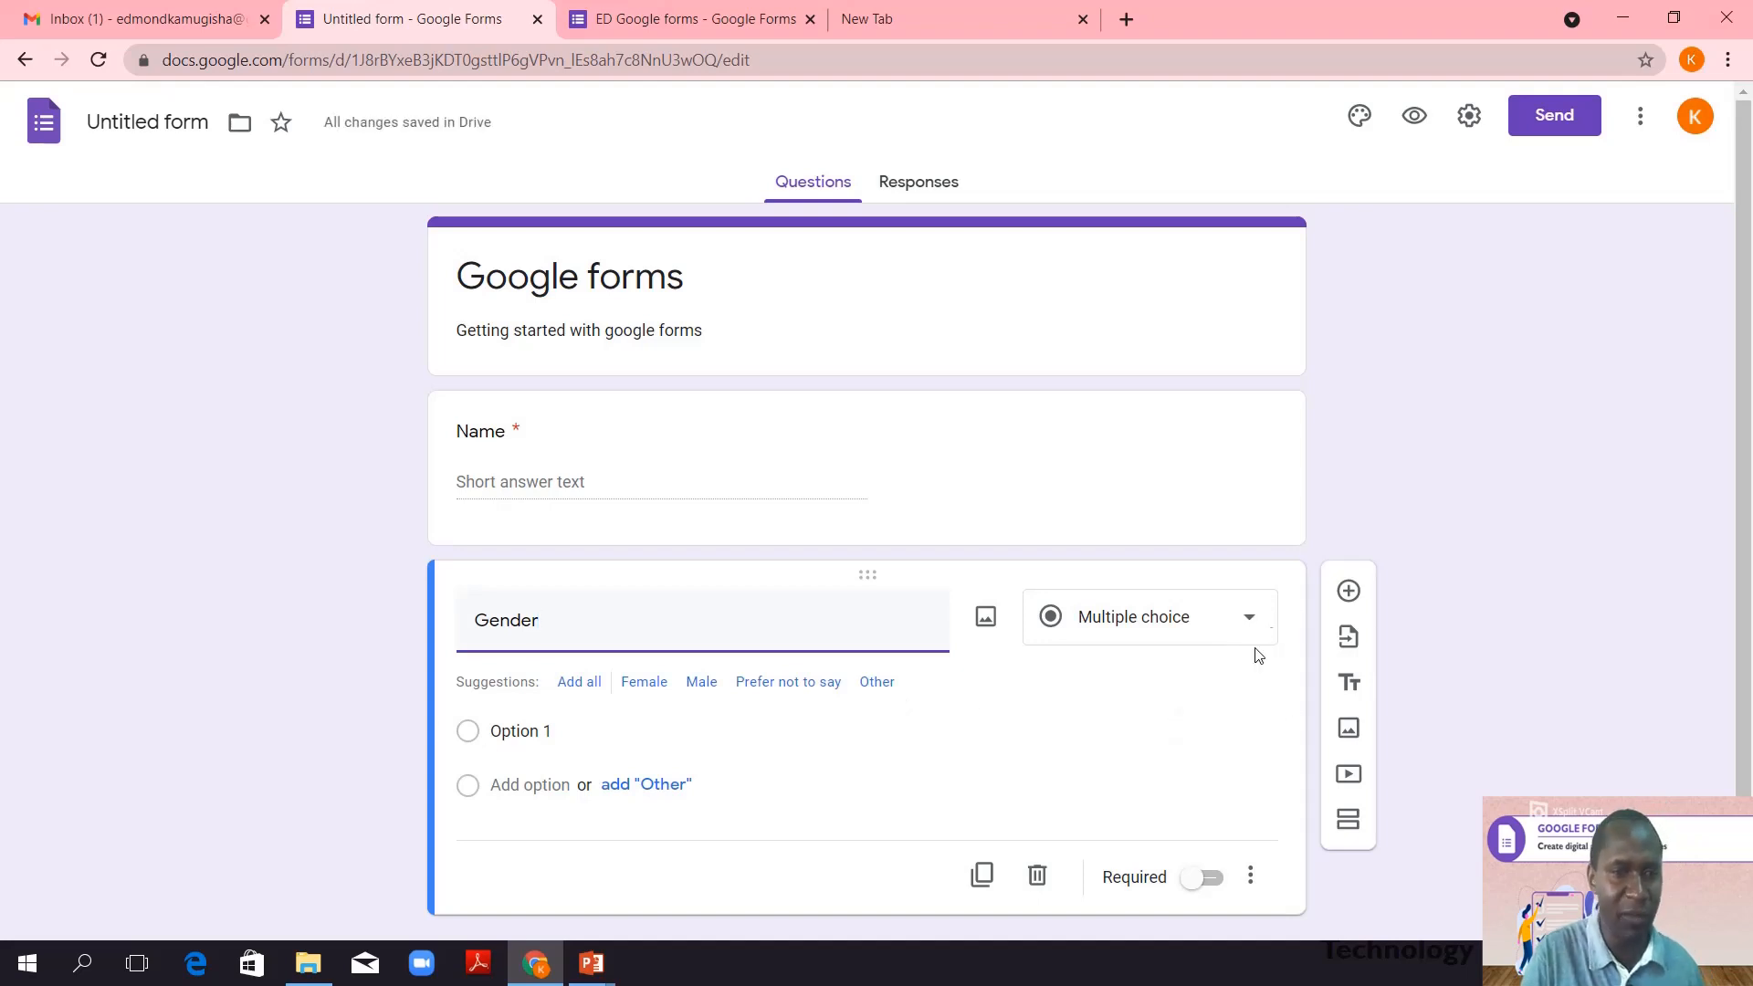
{"action": "left_click", "coordinate": [1253, 619]}
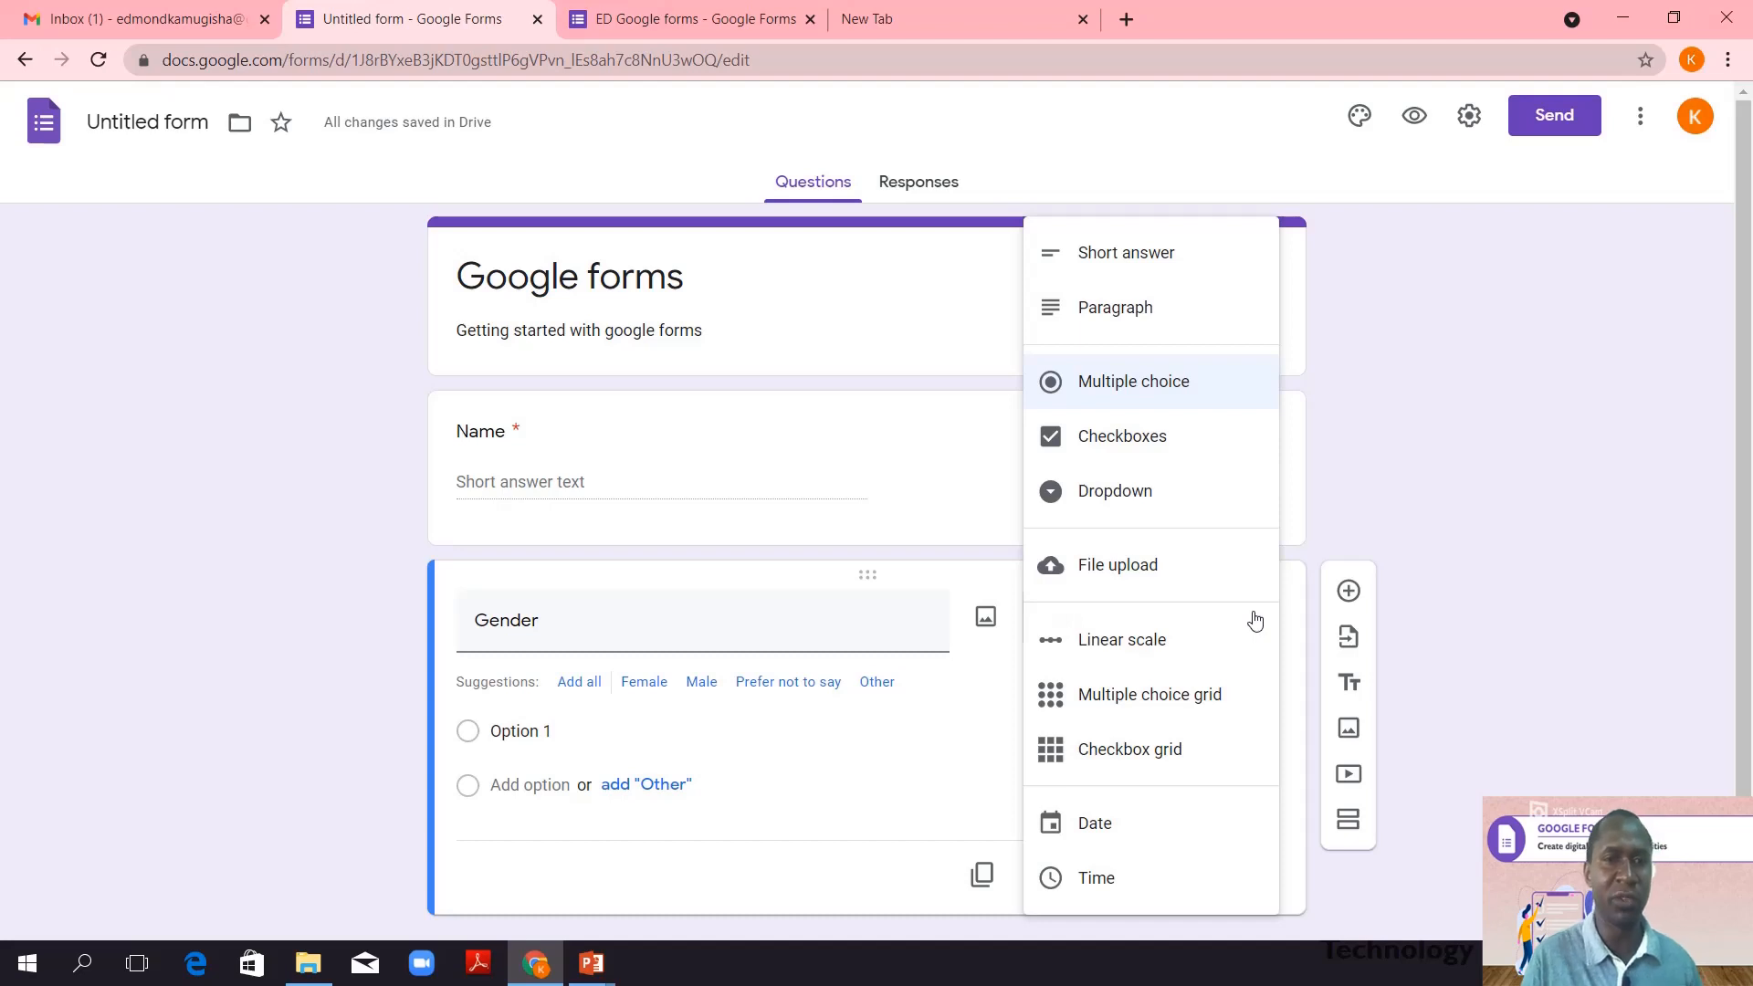
{"action": "left_click", "coordinate": [1142, 497]}
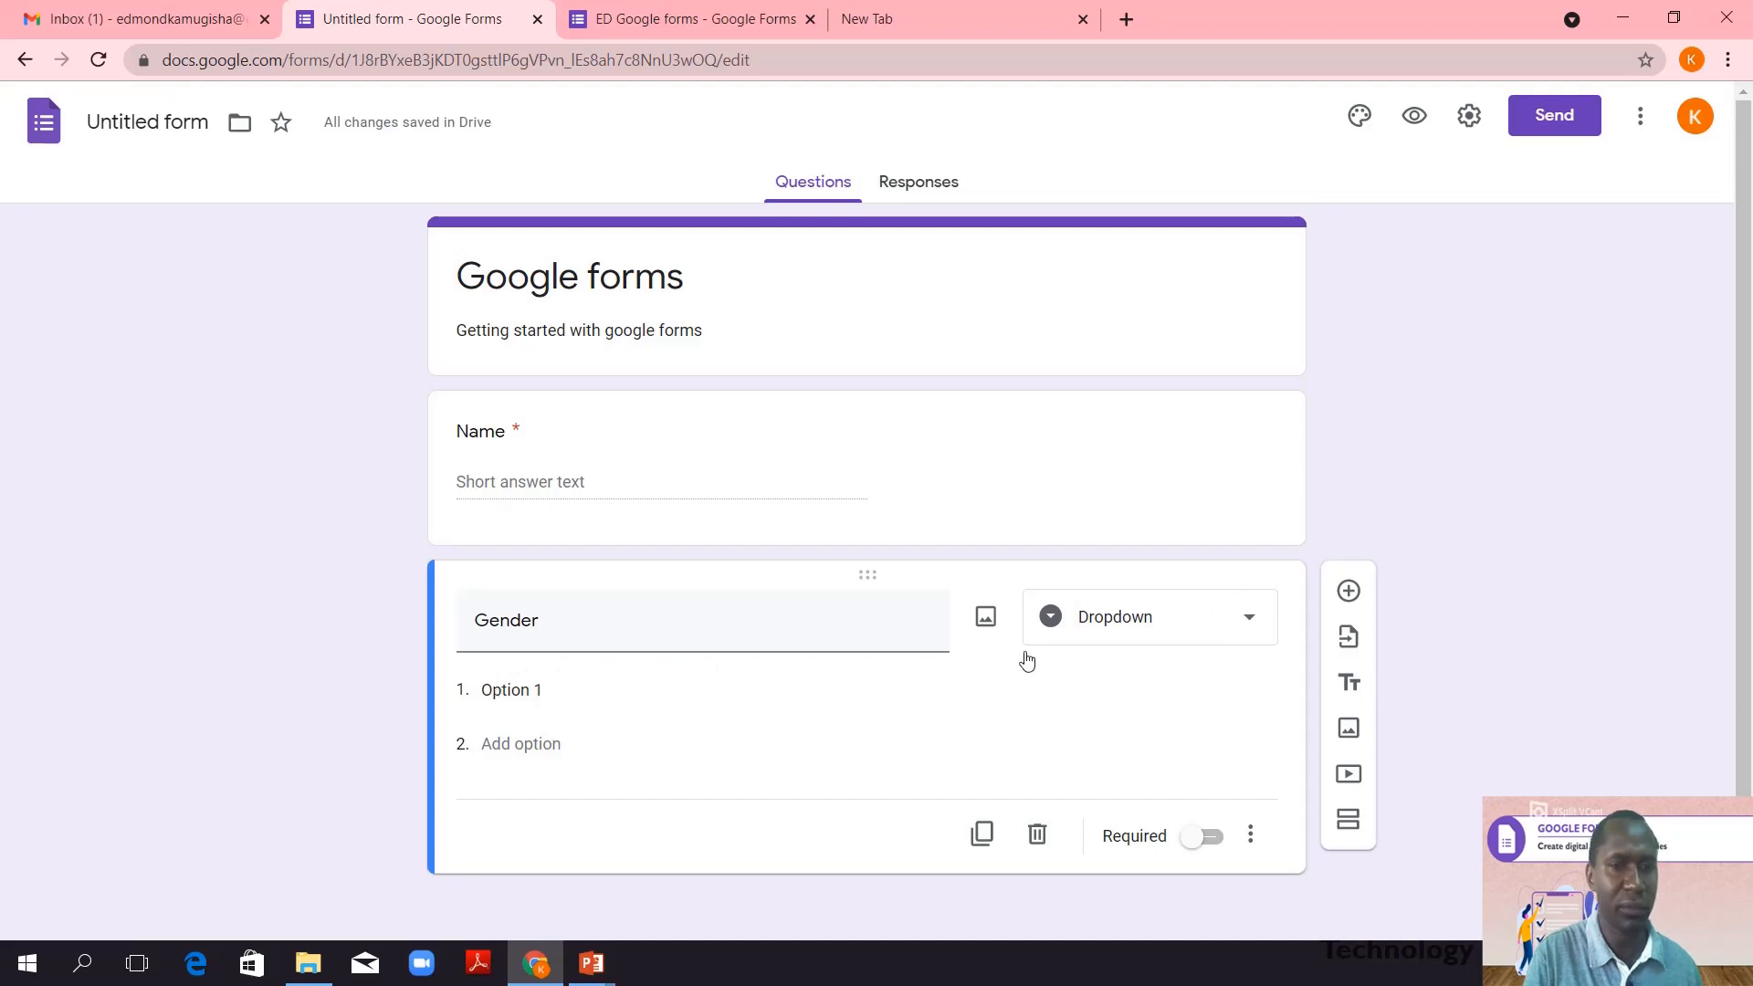
- Enter "Male" and "Female" as the Gender question's options and make the question required
{"action": "left_click", "coordinate": [505, 690]}
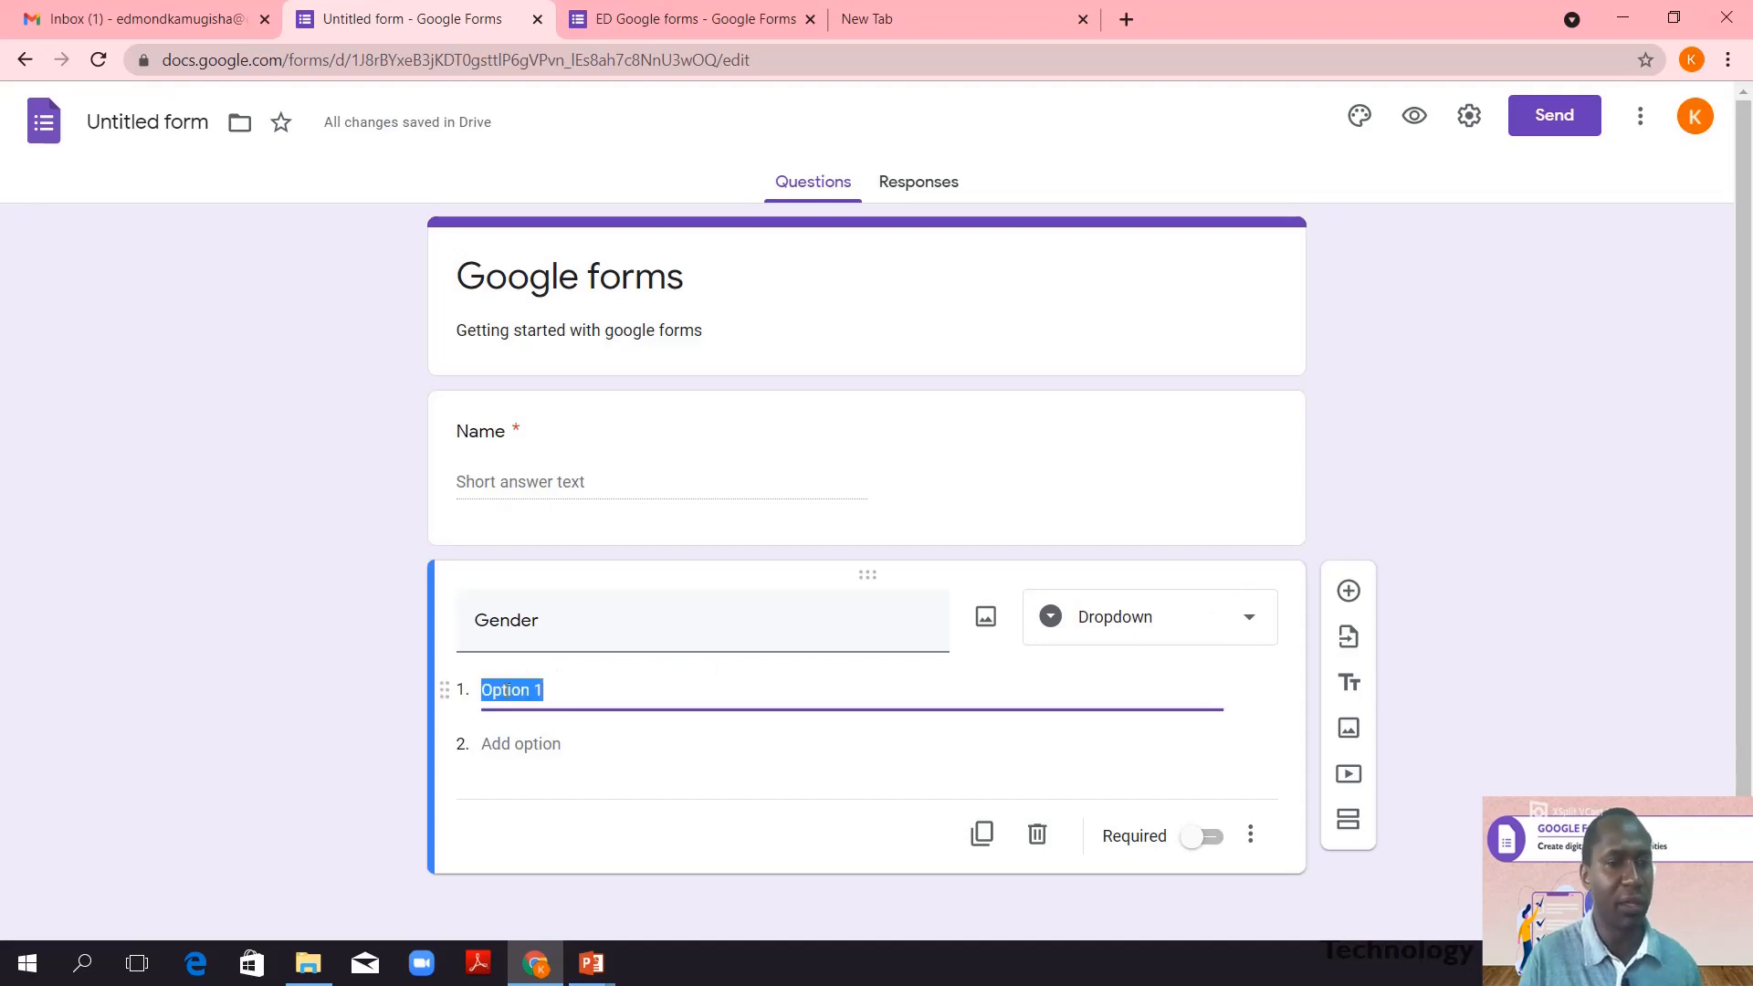
{"action": "type", "text": "Male"}
{"action": "left_click", "coordinate": [500, 788]}
{"action": "type", "text": "Female"}
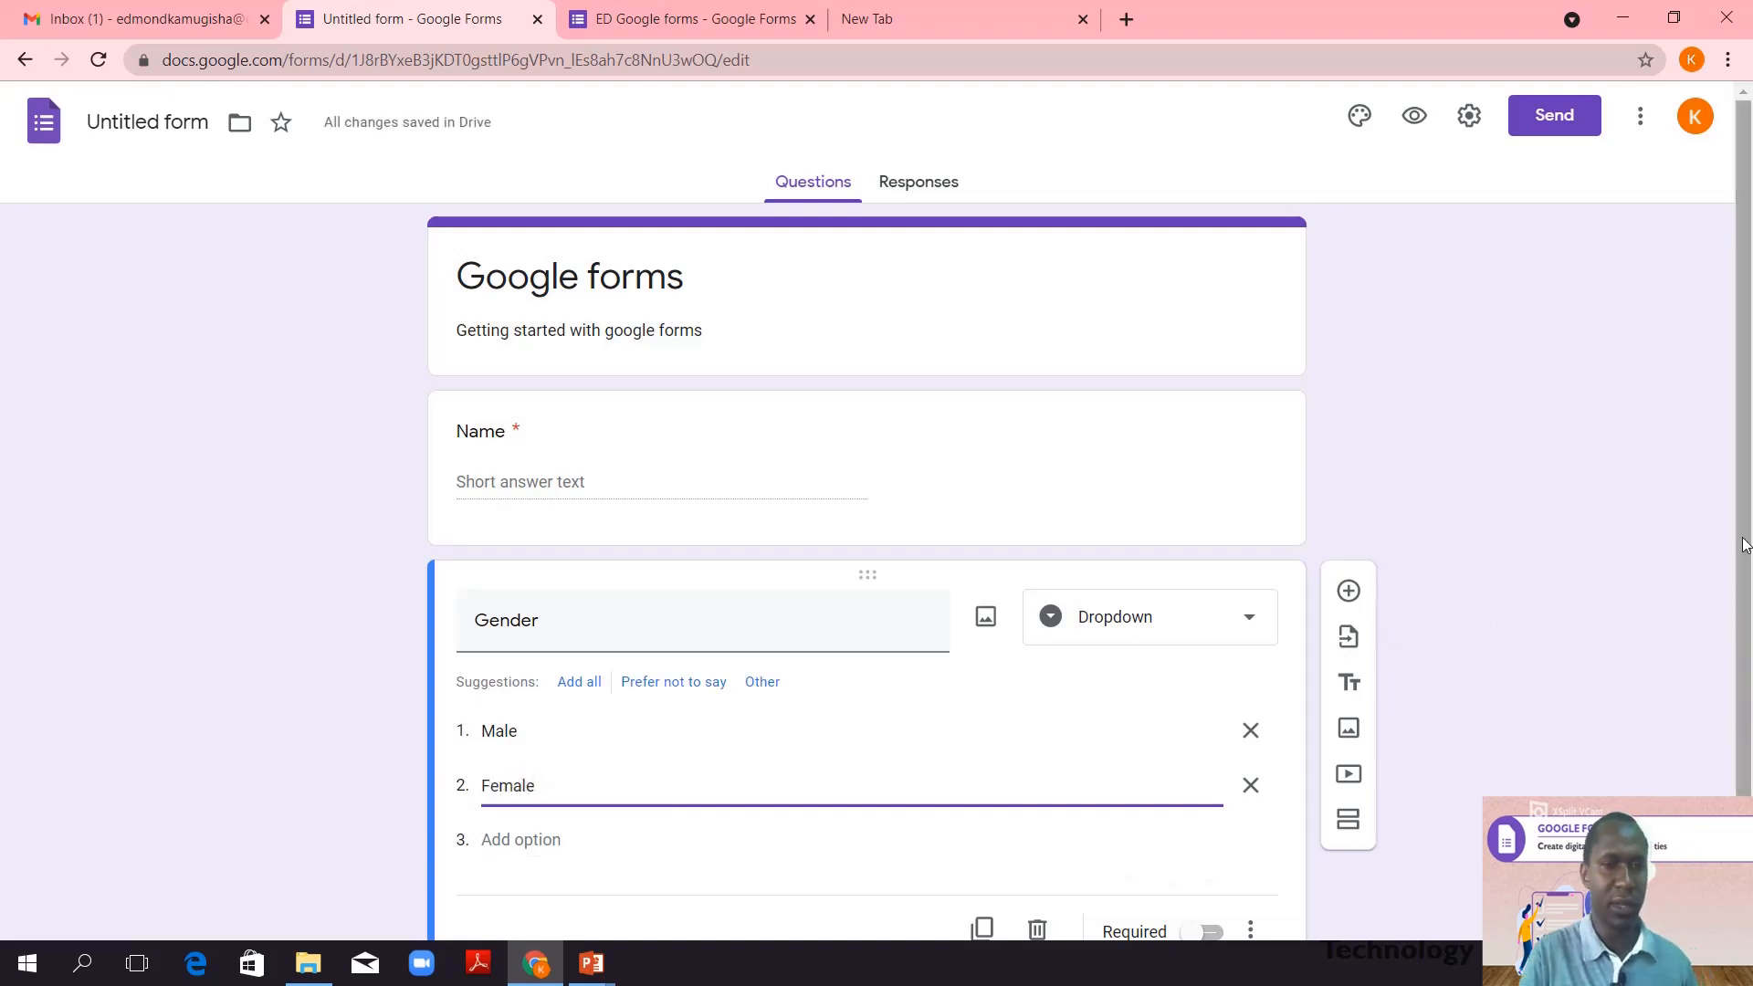
{"action": "left_click_drag", "start_coordinate": [1744, 543], "coordinate": [1722, 708]}
{"action": "left_click", "coordinate": [1214, 833]}
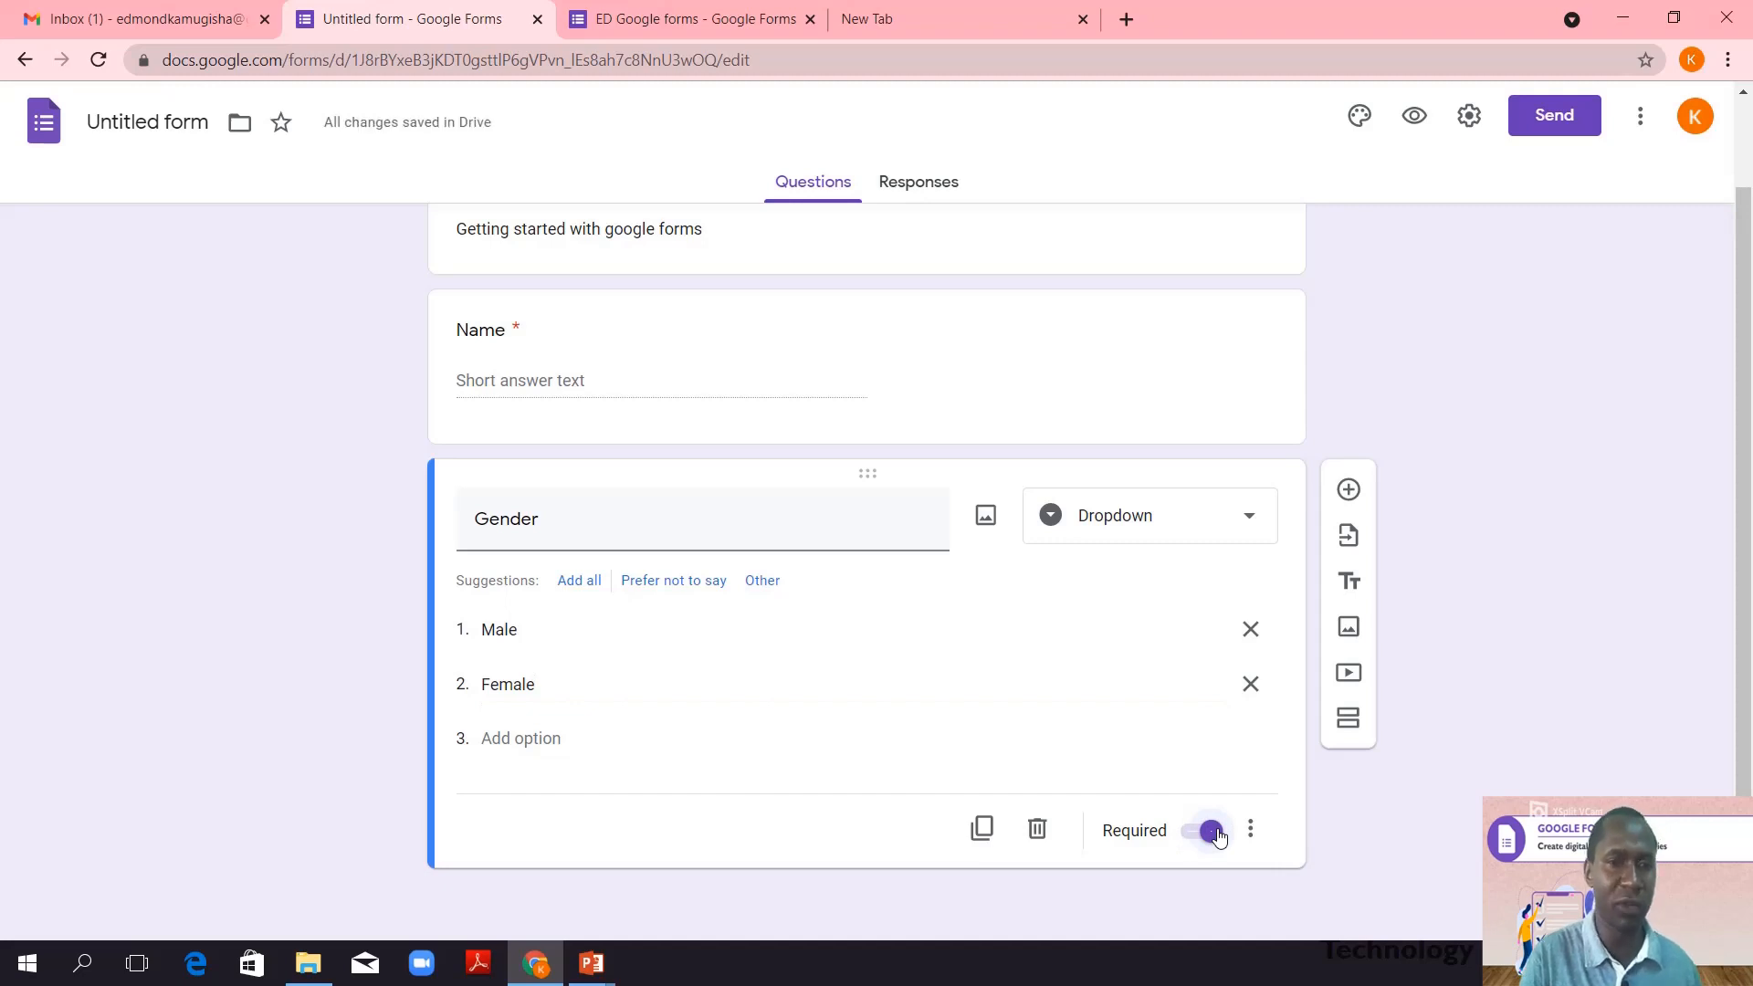
- Add a third question with the text "State one advantage of using google forms"
{"action": "left_click", "coordinate": [1349, 490]}
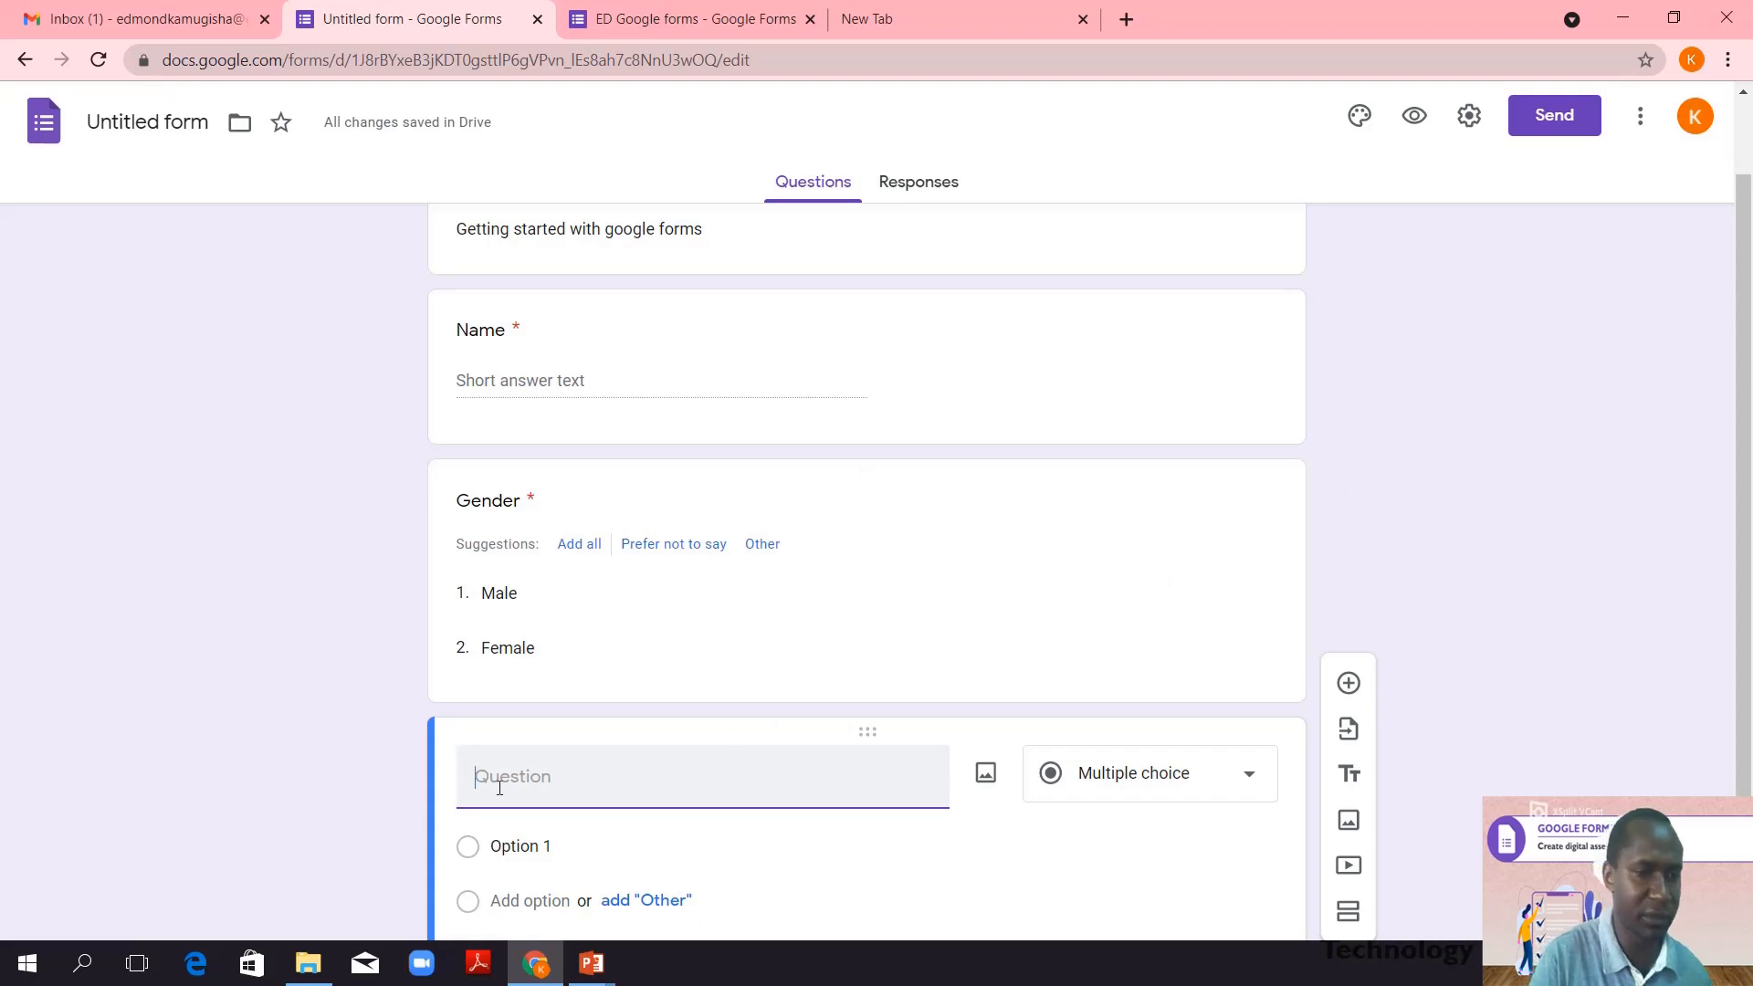
{"action": "type", "text": "S"}
{"action": "type", "text": "ta"}
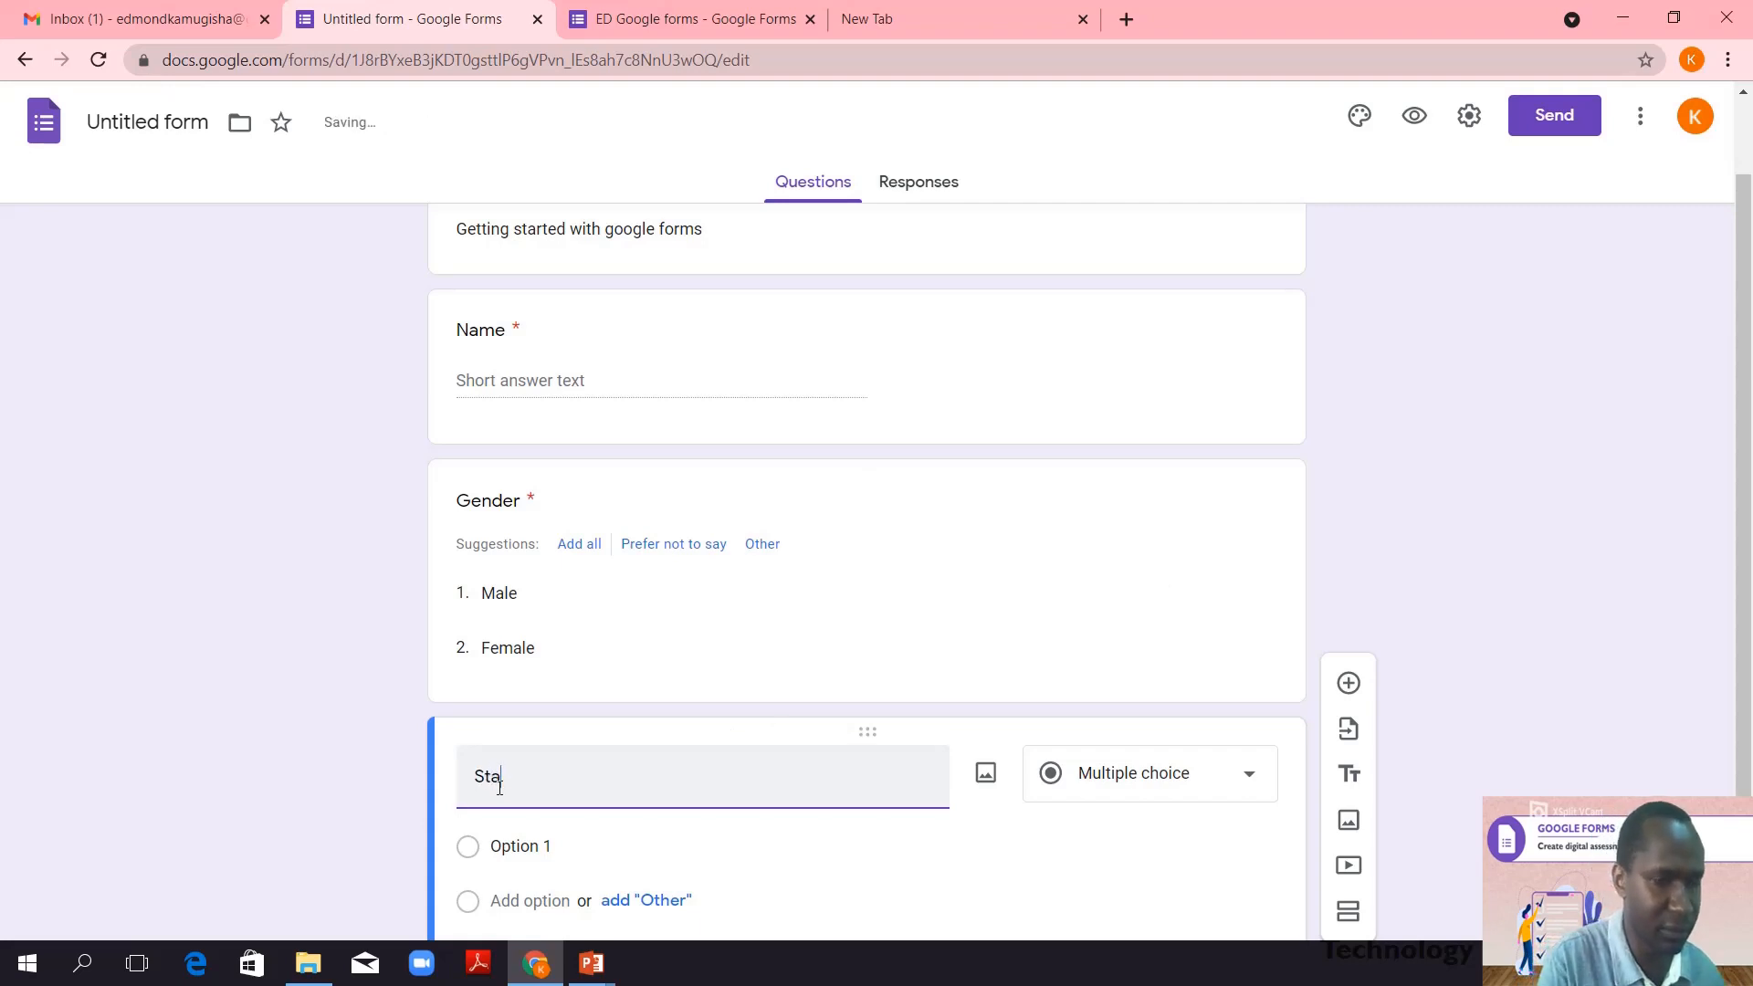
{"action": "type", "text": "te o"}
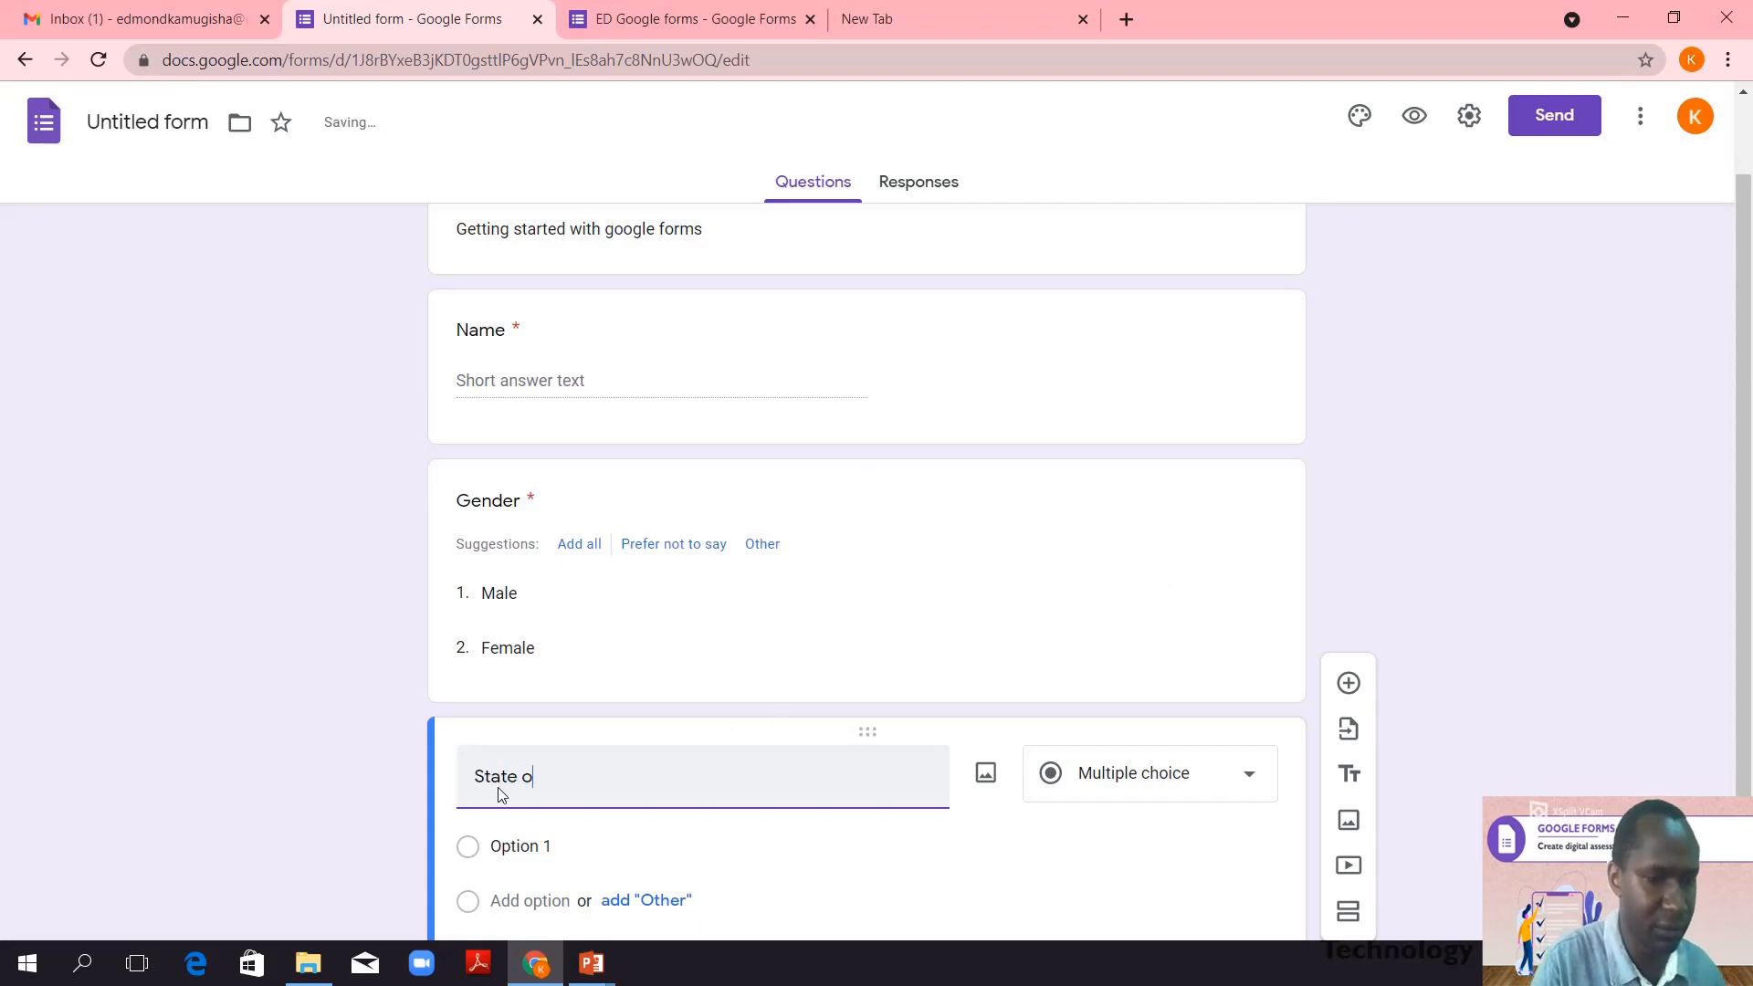
{"action": "type", "text": "ne adva"}
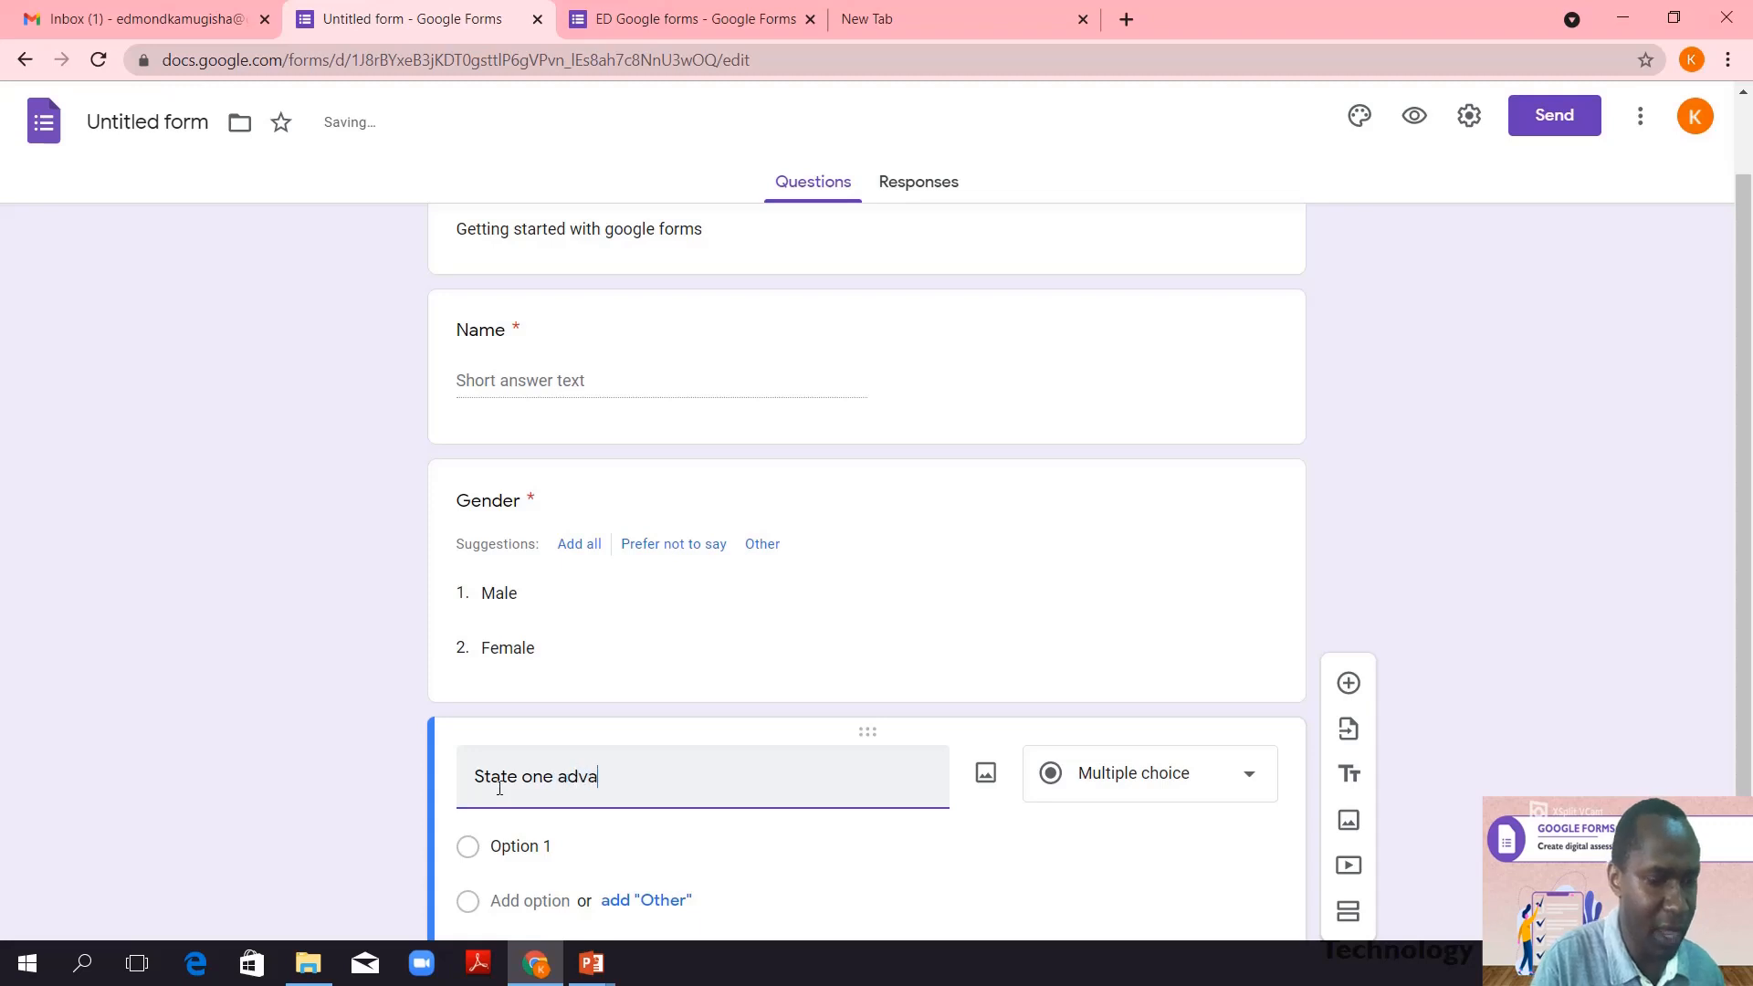
{"action": "type", "text": "ntage of using go"}
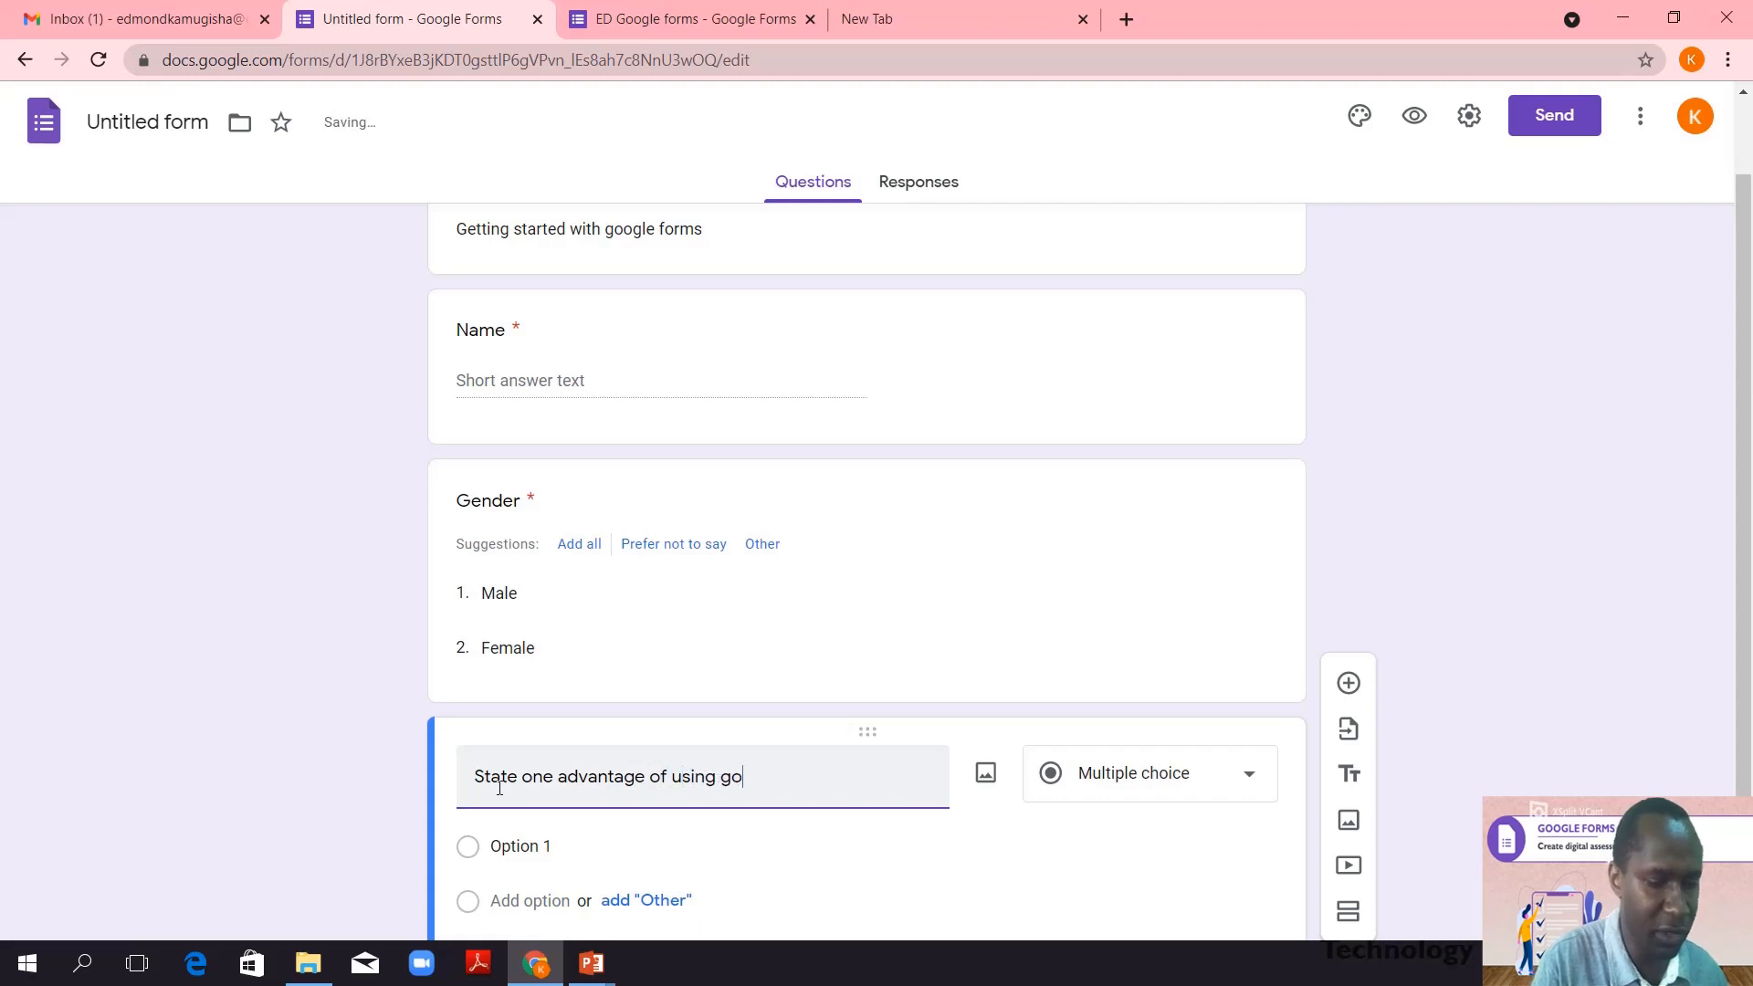
{"action": "type", "text": "ogle forms"}
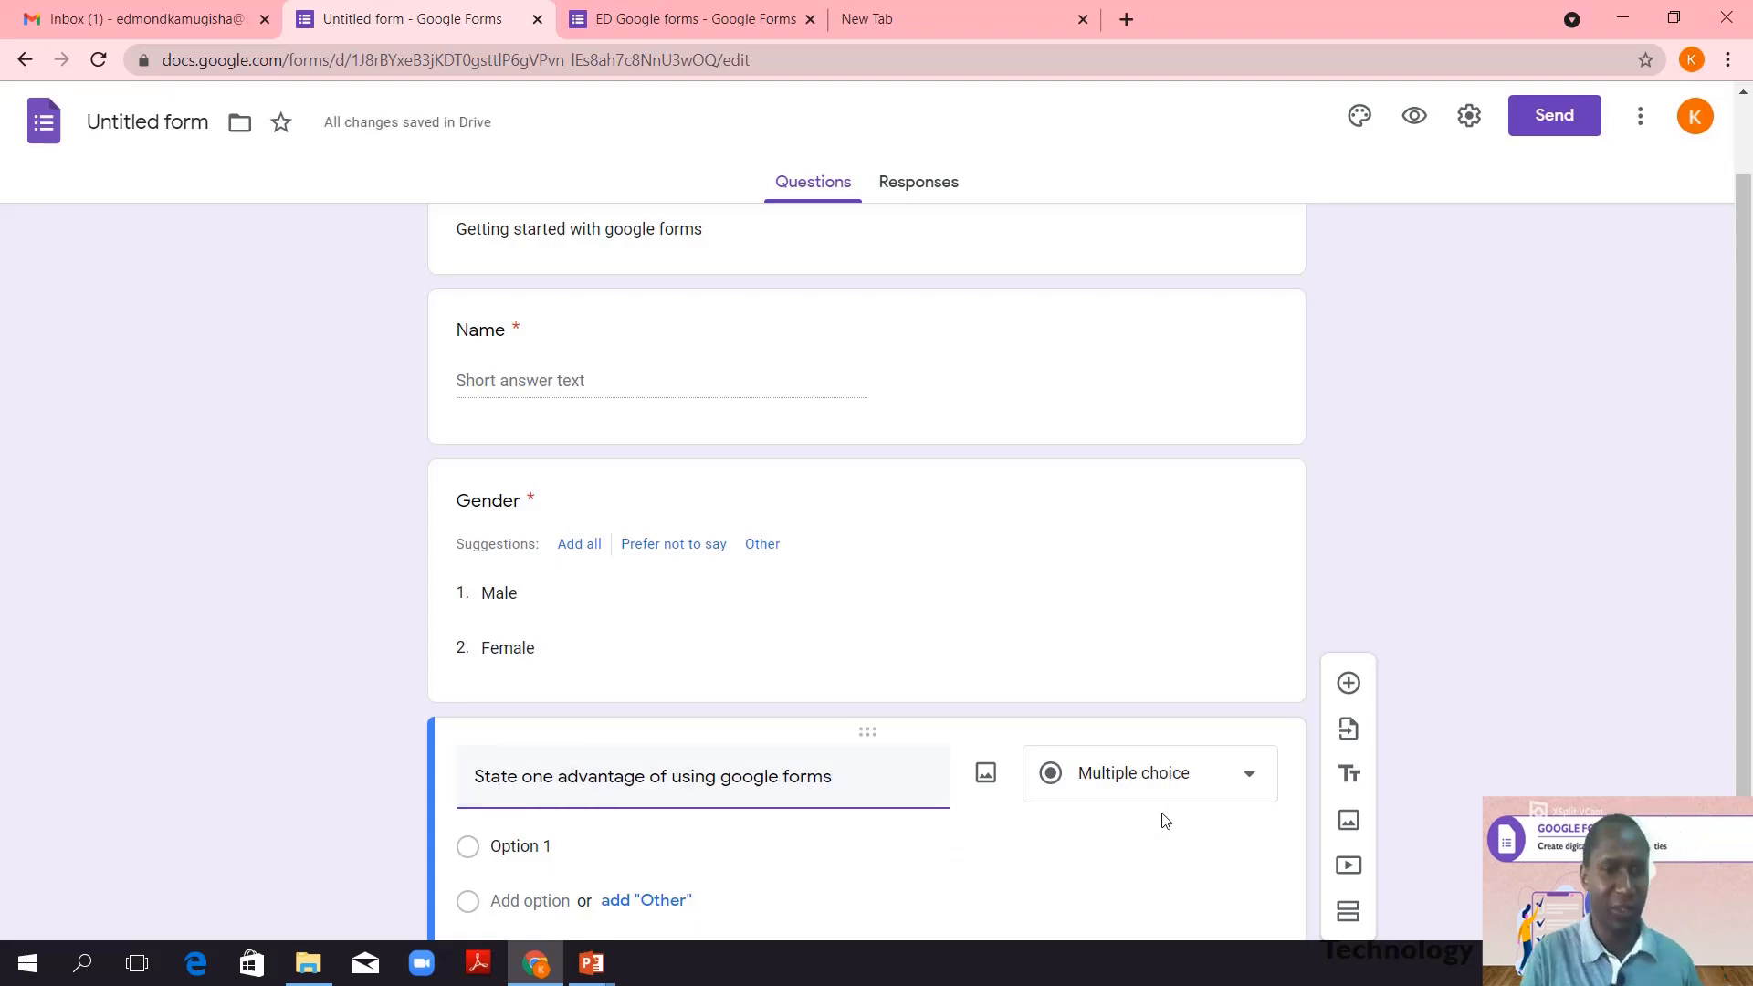
- Set the advantage question's answer type to Paragraph and make it required
{"action": "left_click", "coordinate": [1252, 776]}
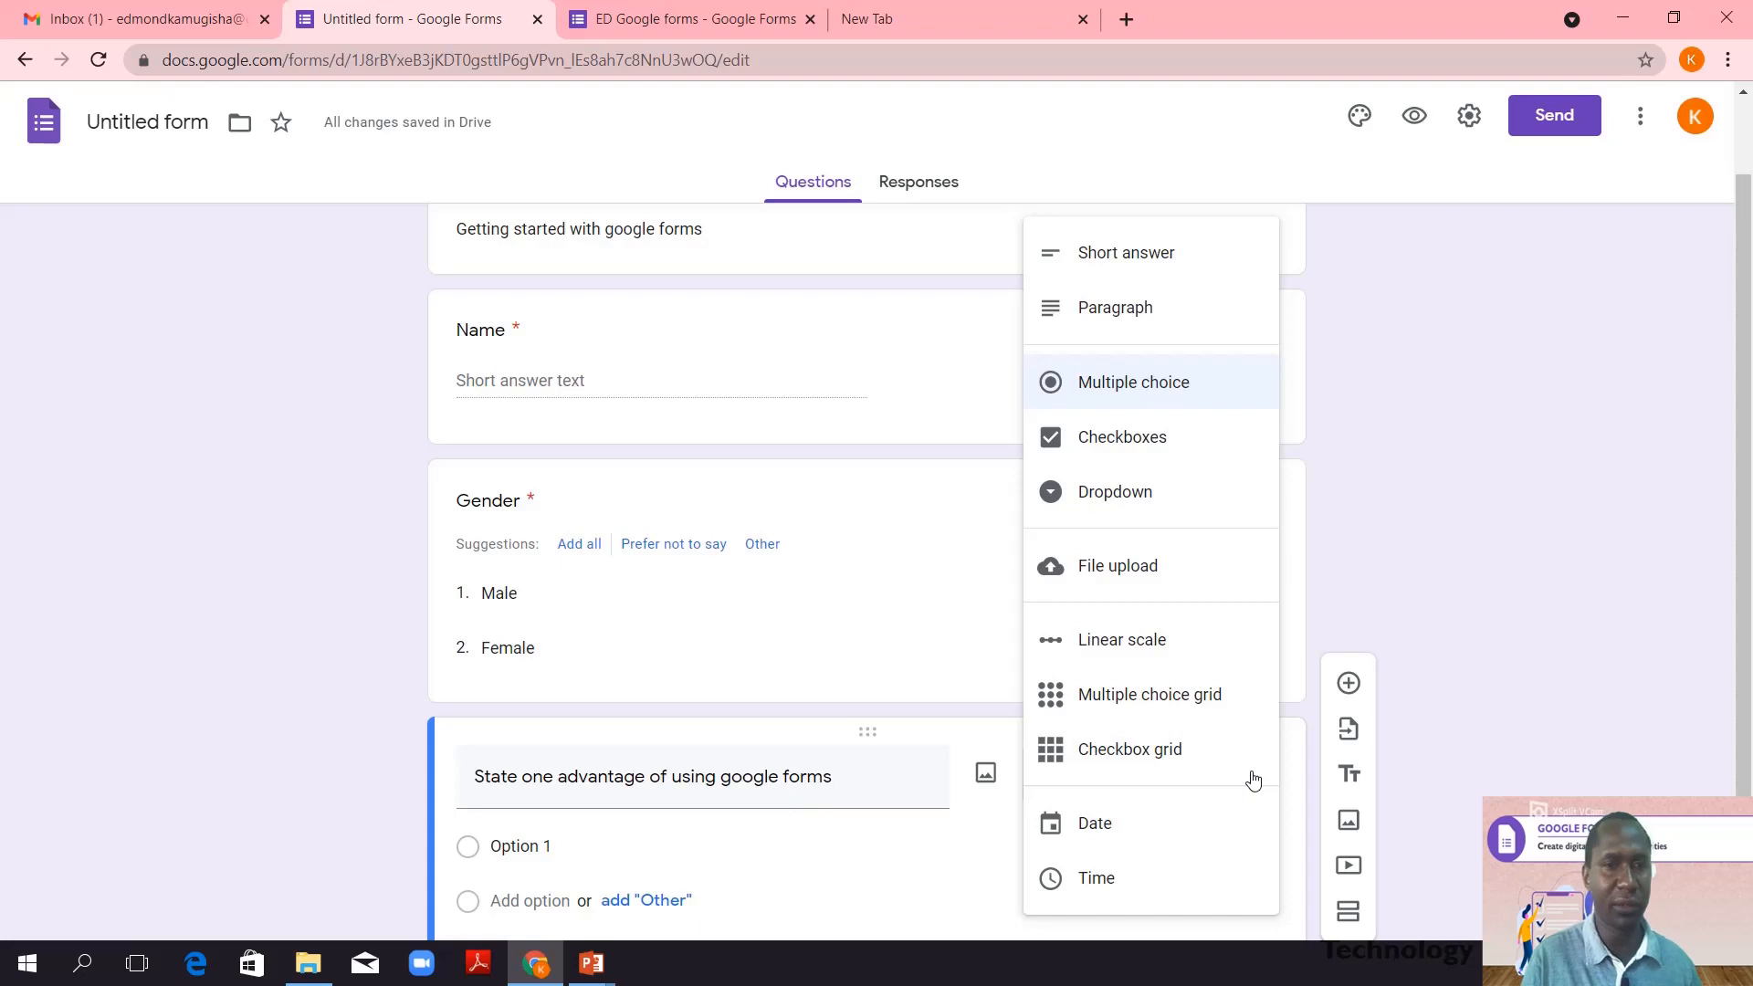
{"action": "left_click", "coordinate": [1120, 308]}
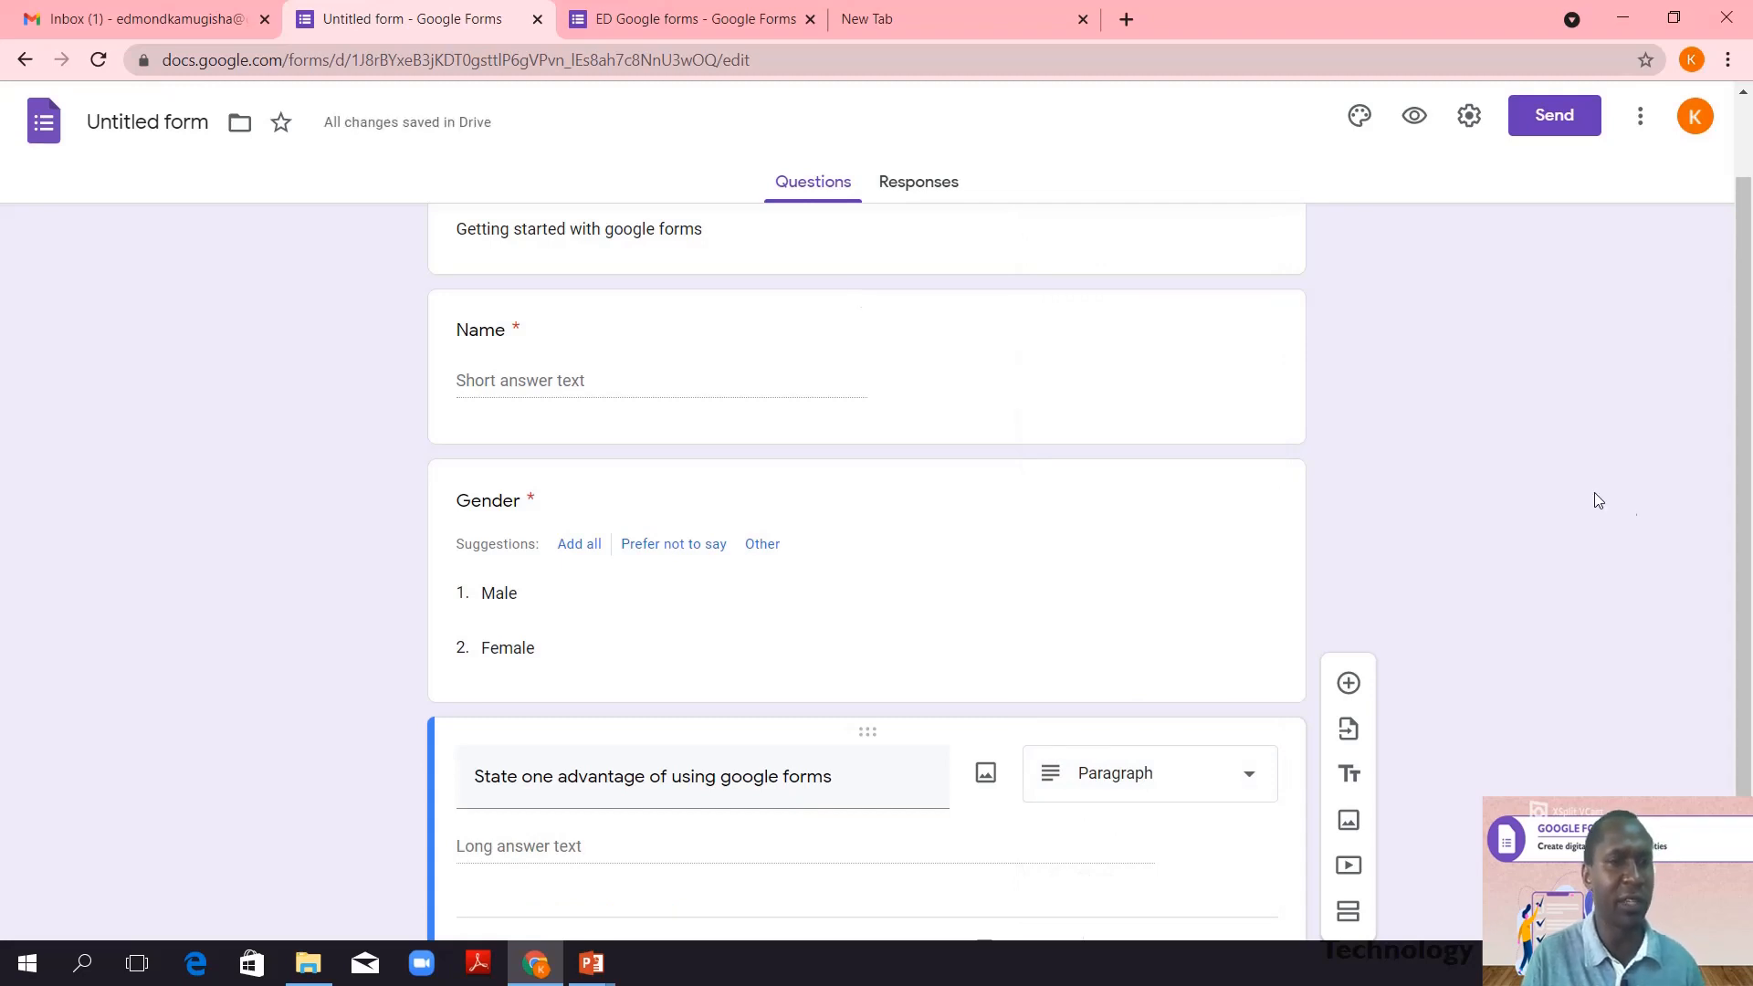
{"action": "left_click_drag", "start_coordinate": [1743, 558], "coordinate": [1745, 706]}
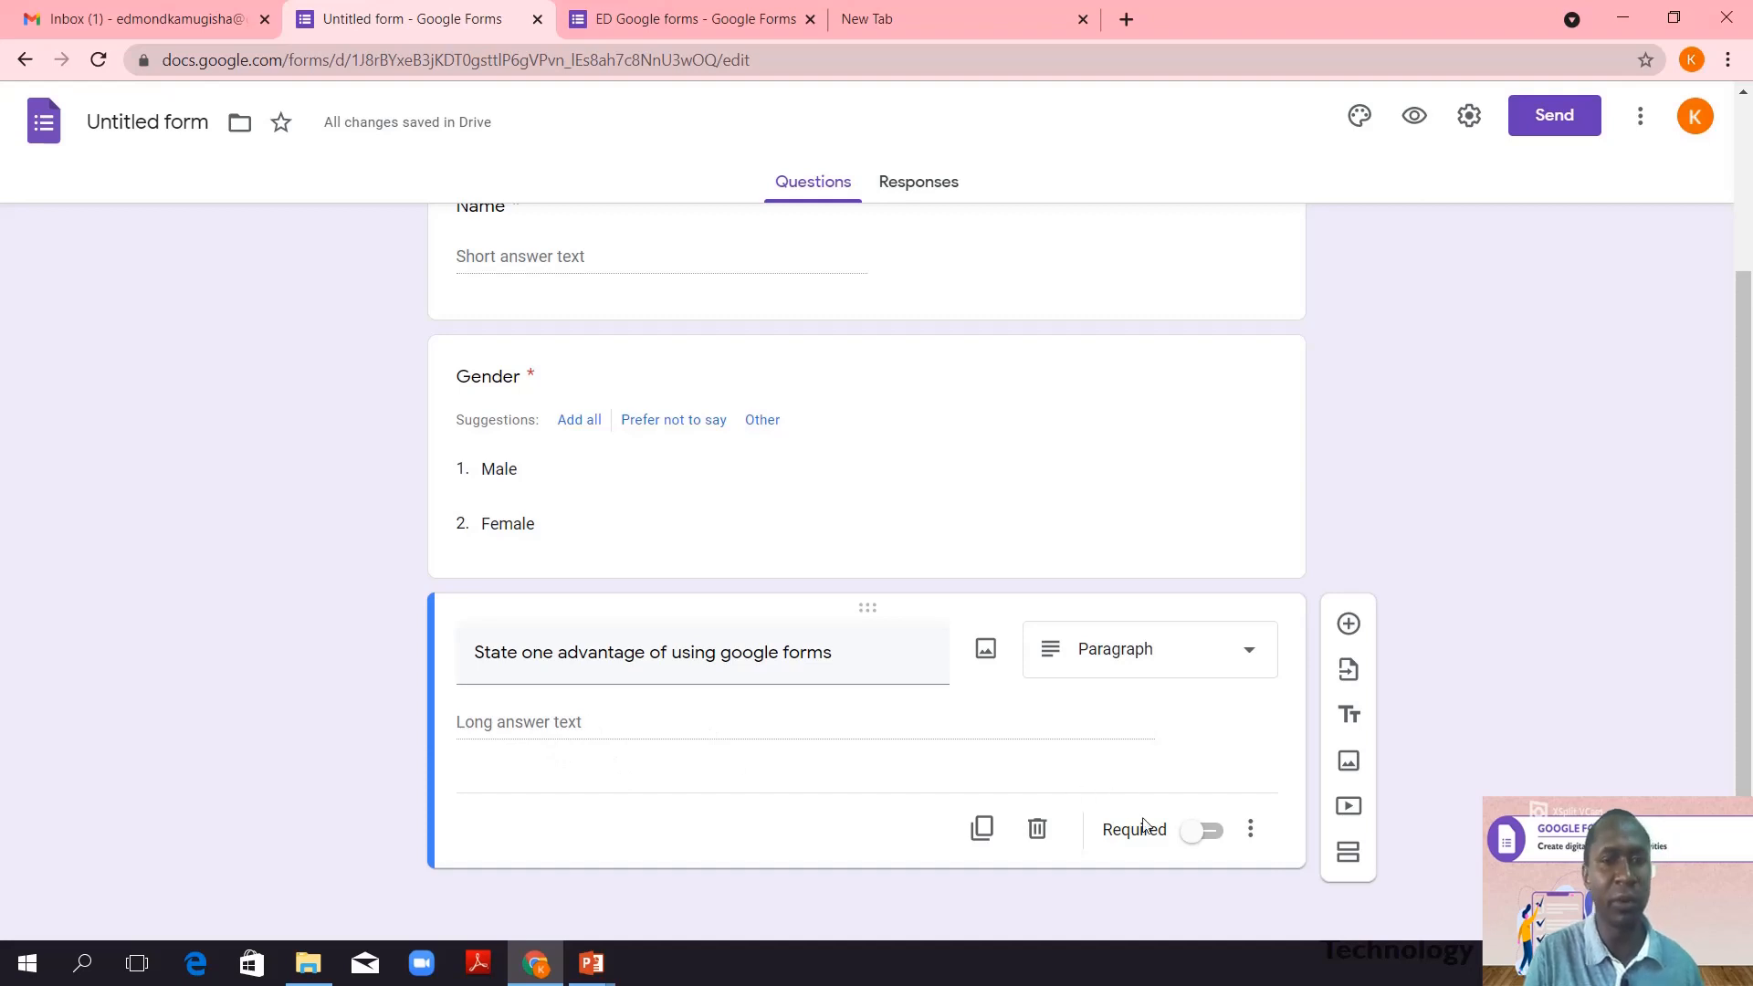
{"action": "left_click", "coordinate": [1214, 833]}
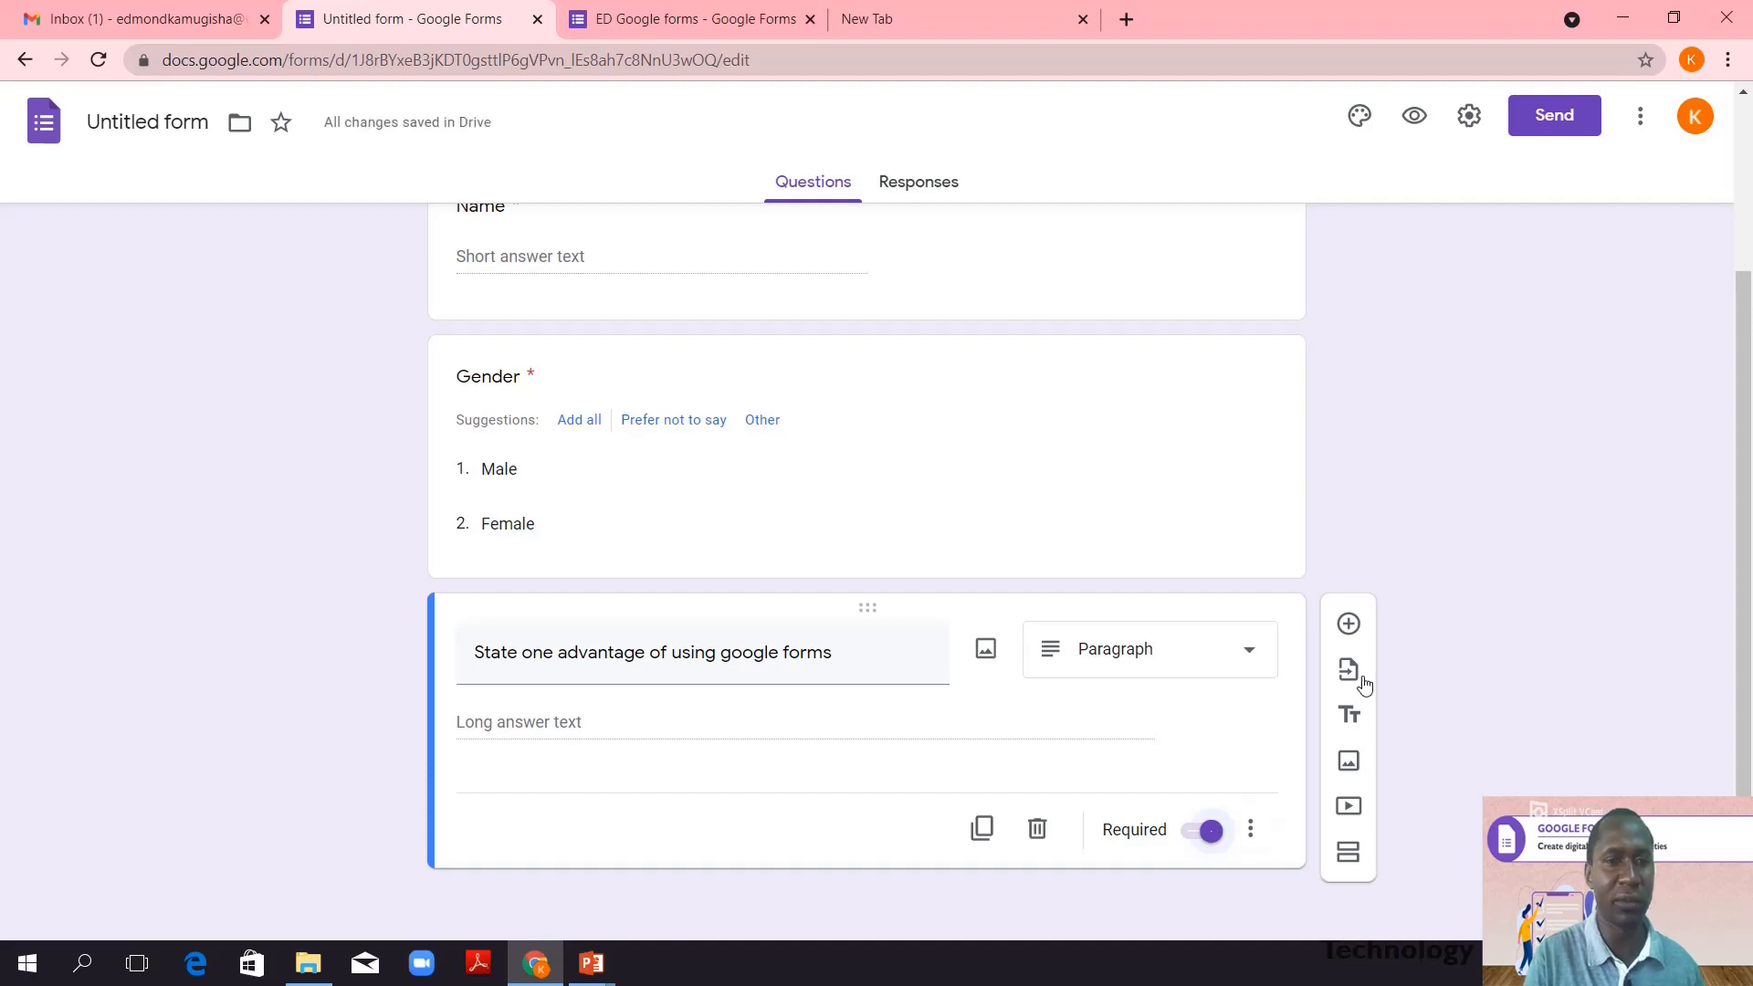
- Add a fourth question, turn the form into a quiz in its settings, and save the settings
{"action": "left_click", "coordinate": [1350, 625]}
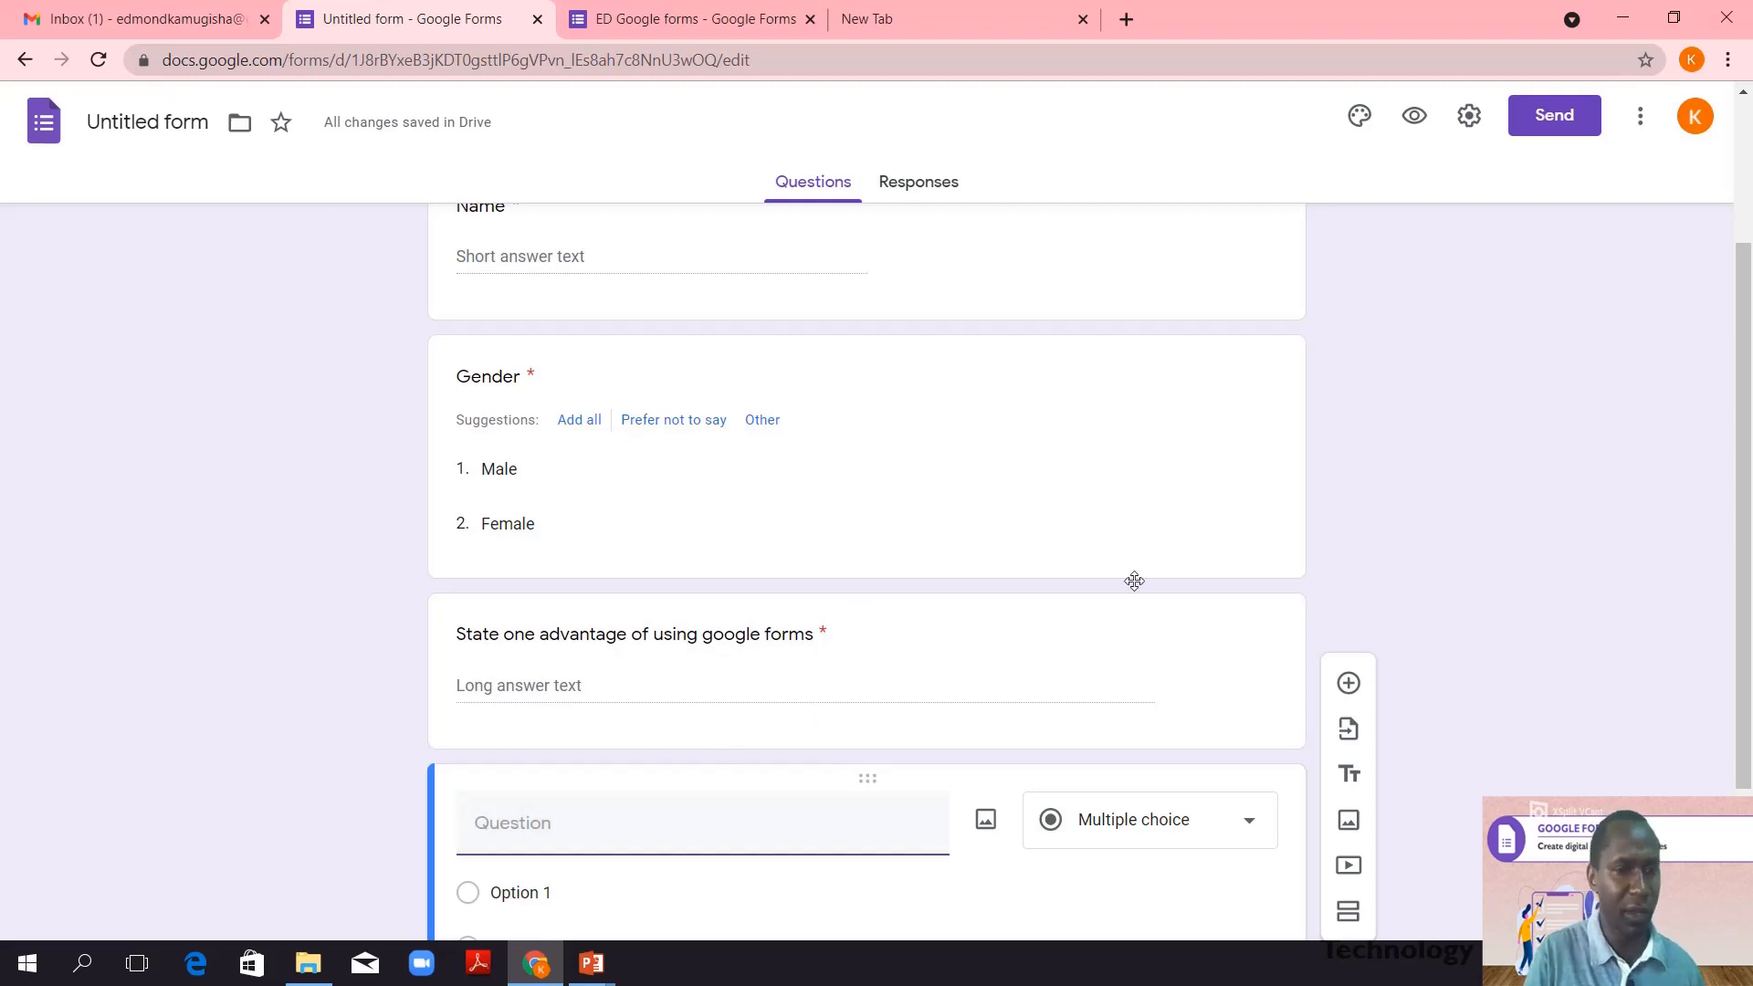
{"action": "left_click", "coordinate": [1468, 117]}
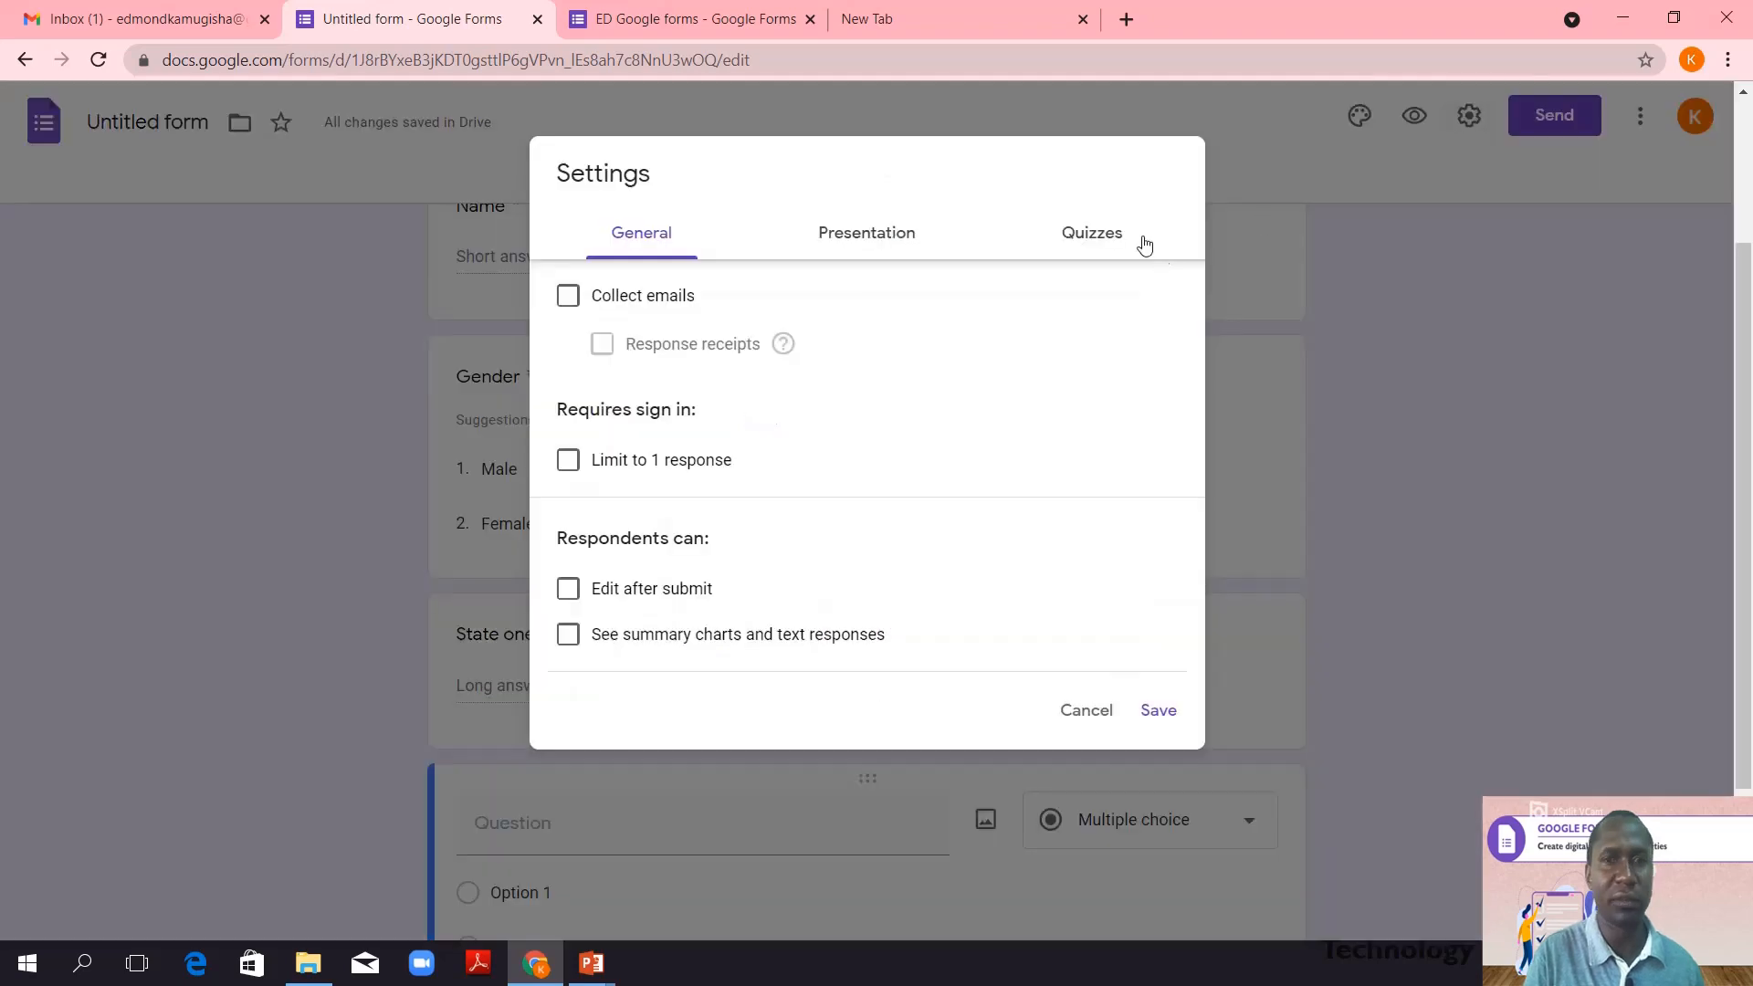
{"action": "left_click", "coordinate": [1101, 240]}
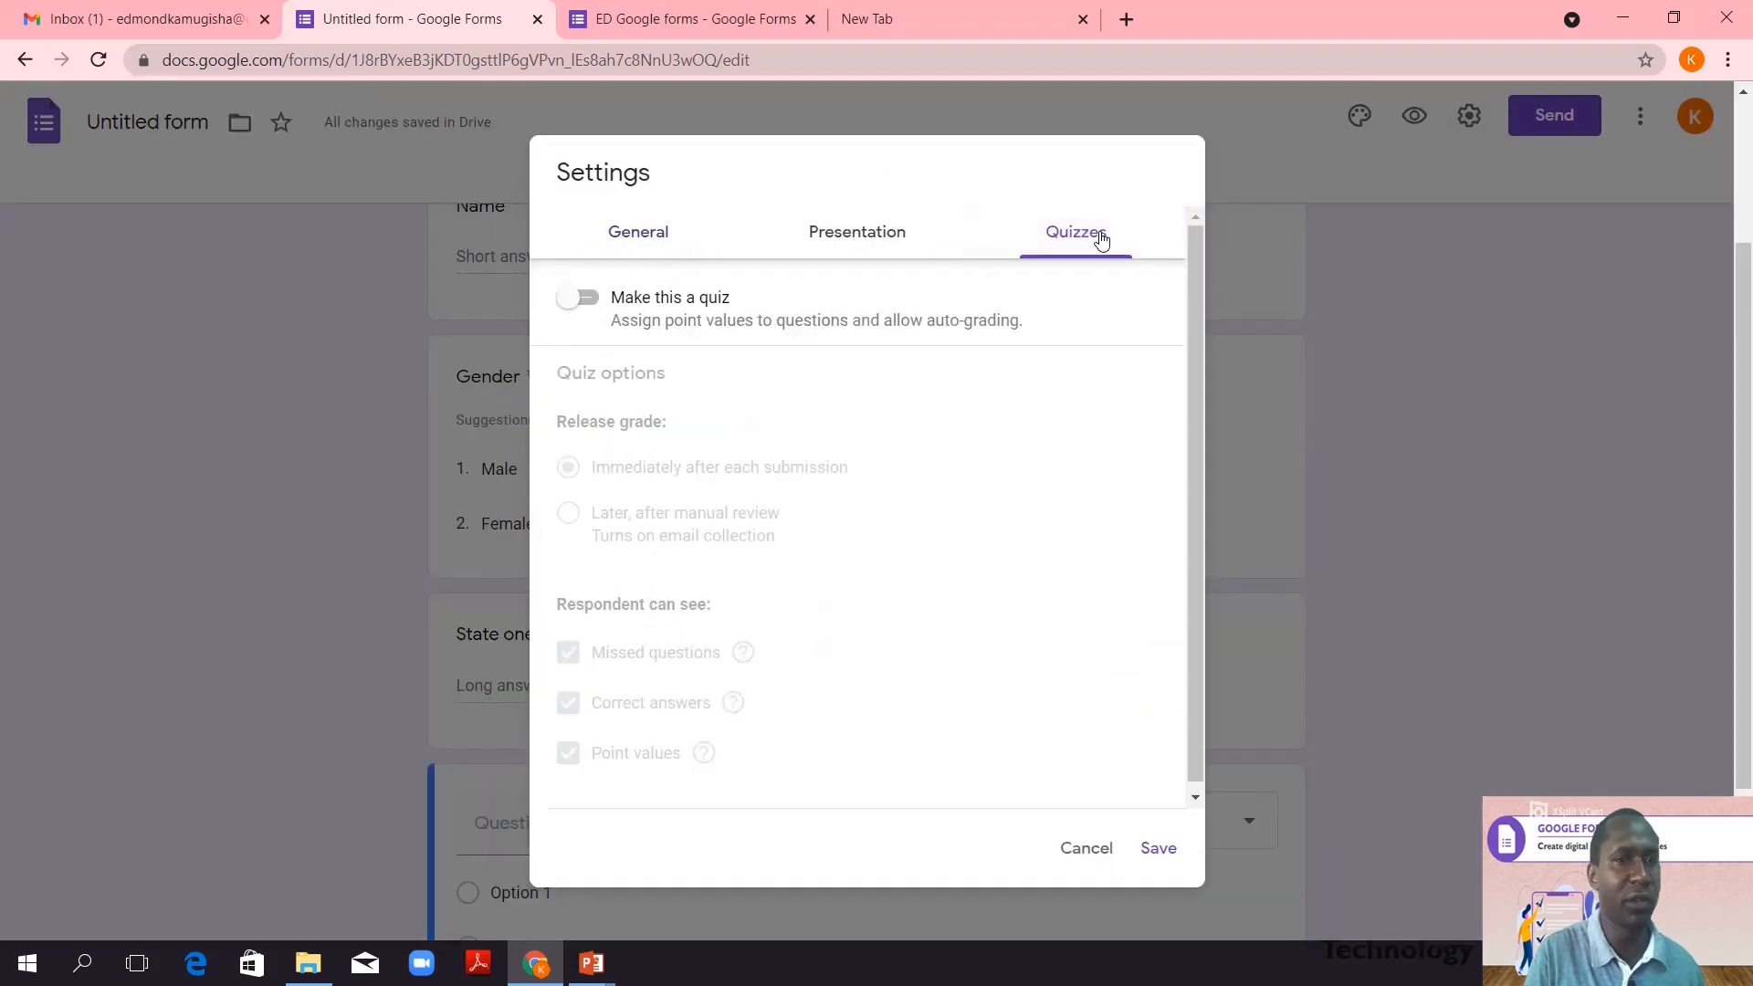
{"action": "left_click", "coordinate": [579, 297]}
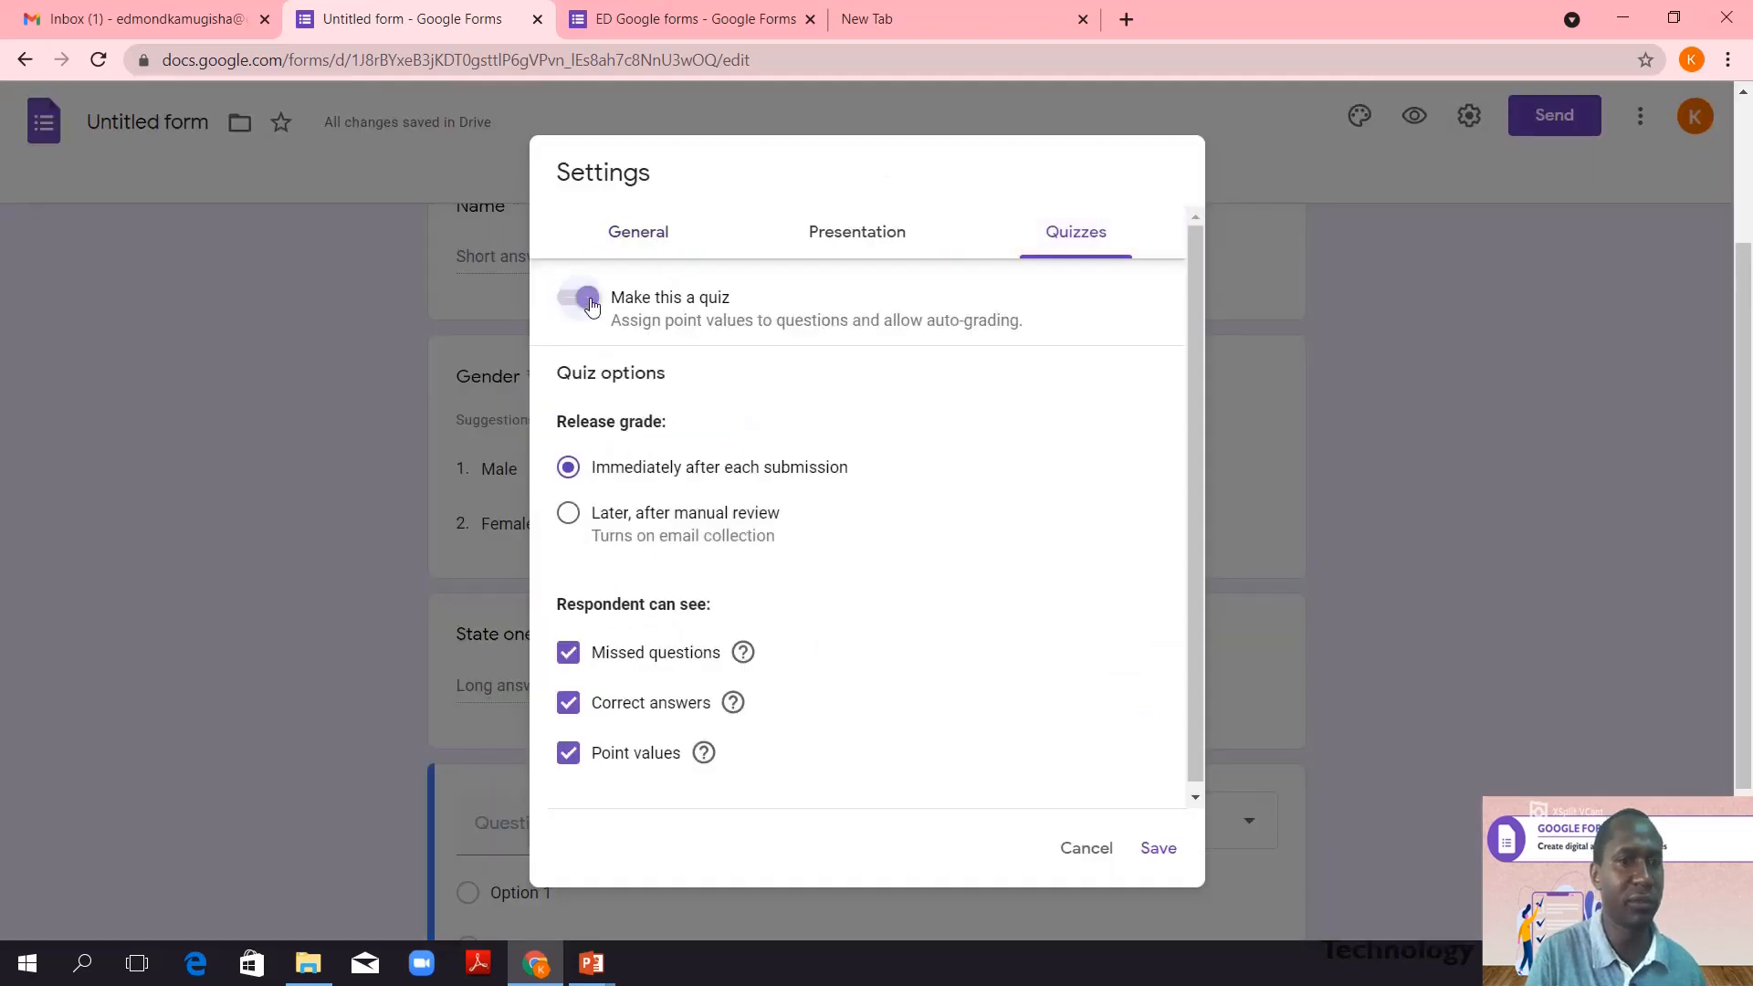
{"action": "left_click", "coordinate": [1158, 847]}
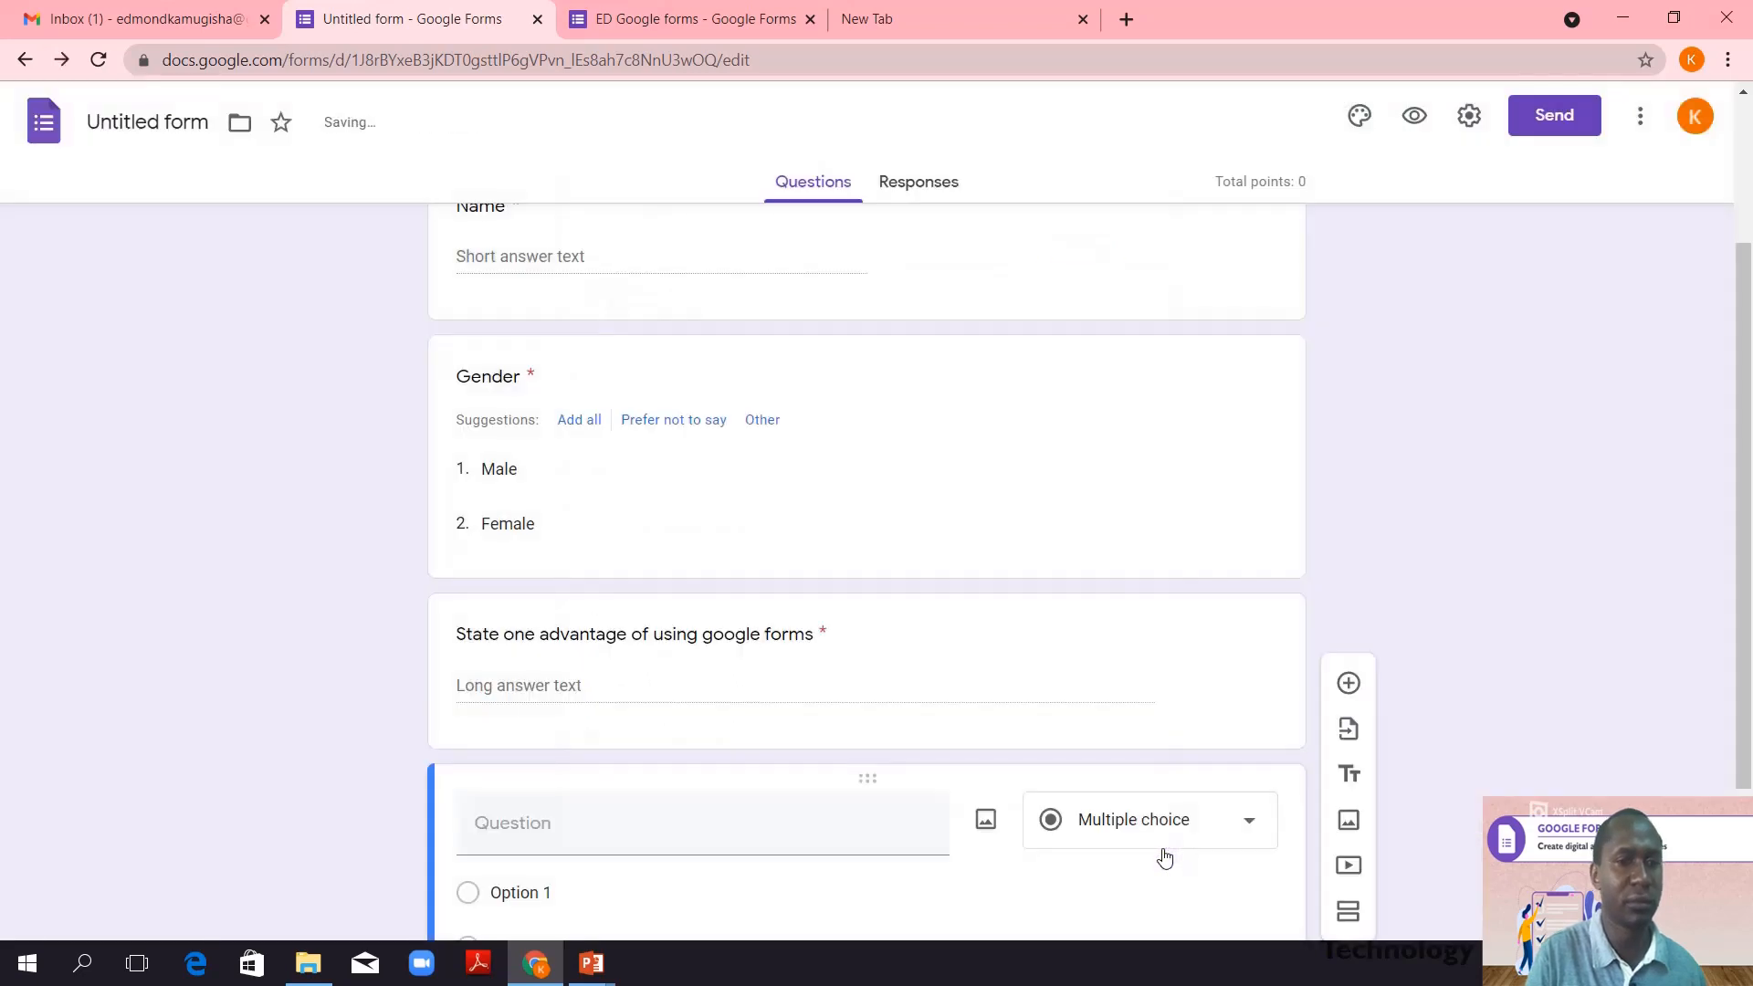
- Enter "Which of the following is not a G Suite app" as the new question's text, keeping the Multiple choice answer type
{"action": "left_click_drag", "start_coordinate": [1746, 672], "coordinate": [1747, 794]}
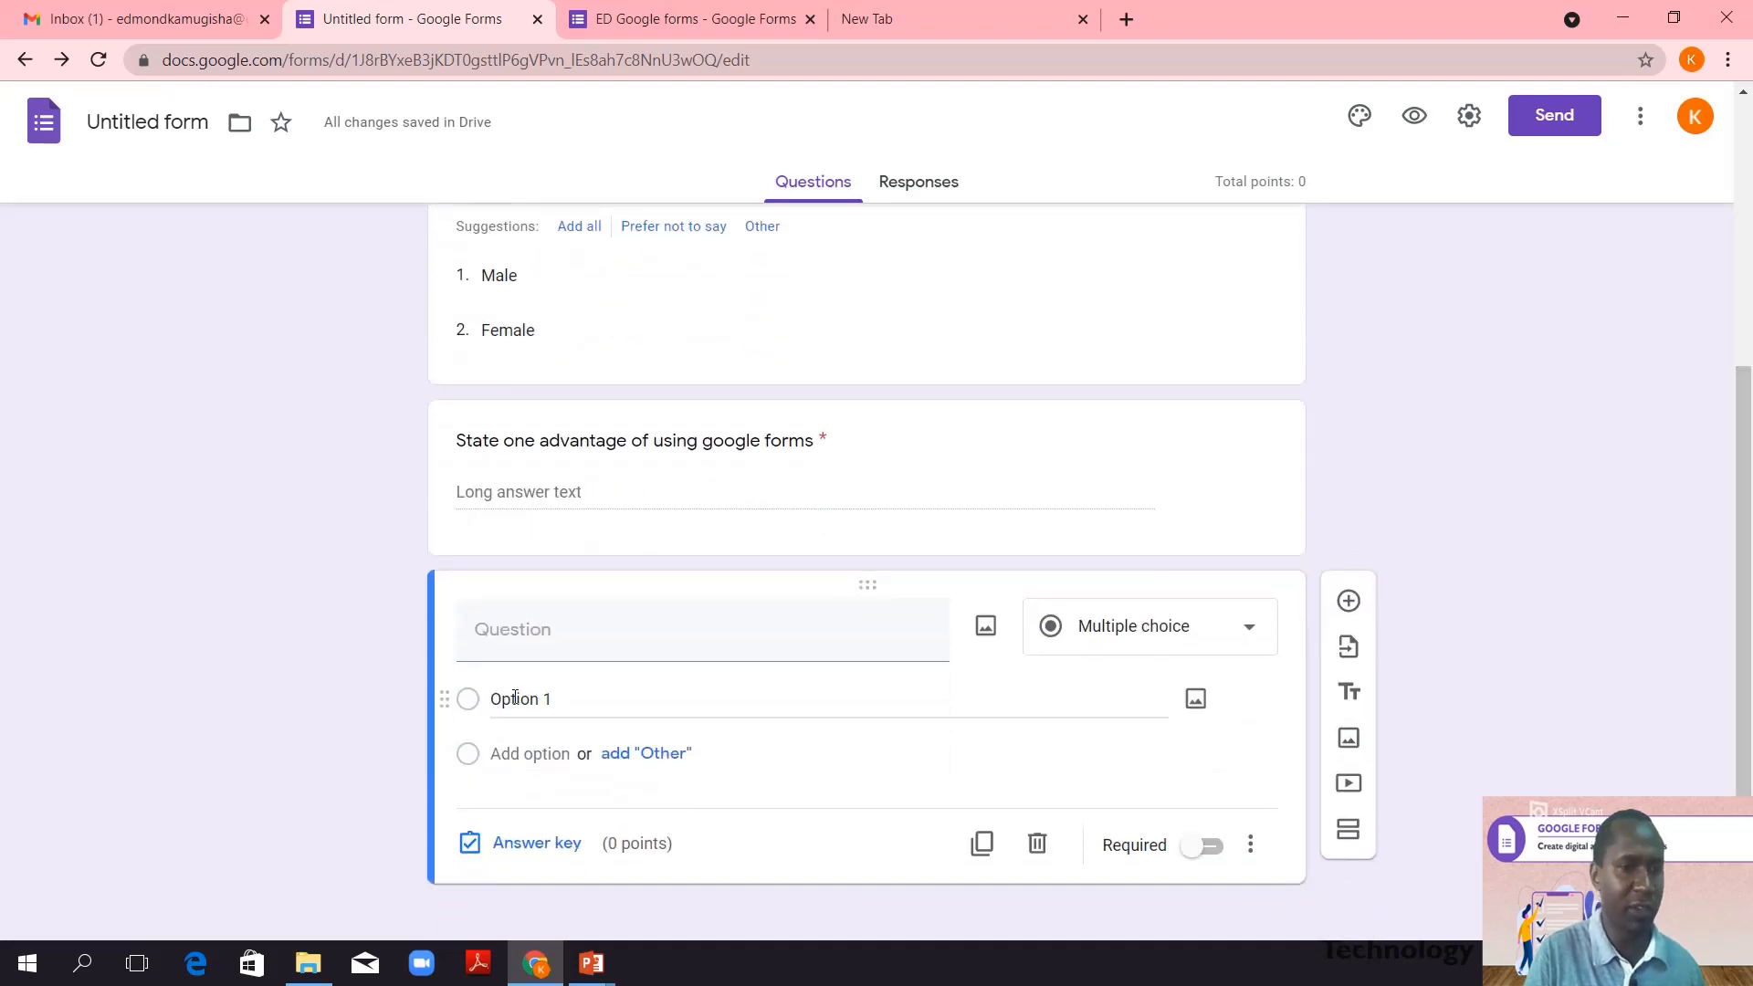
{"action": "left_click", "coordinate": [523, 632]}
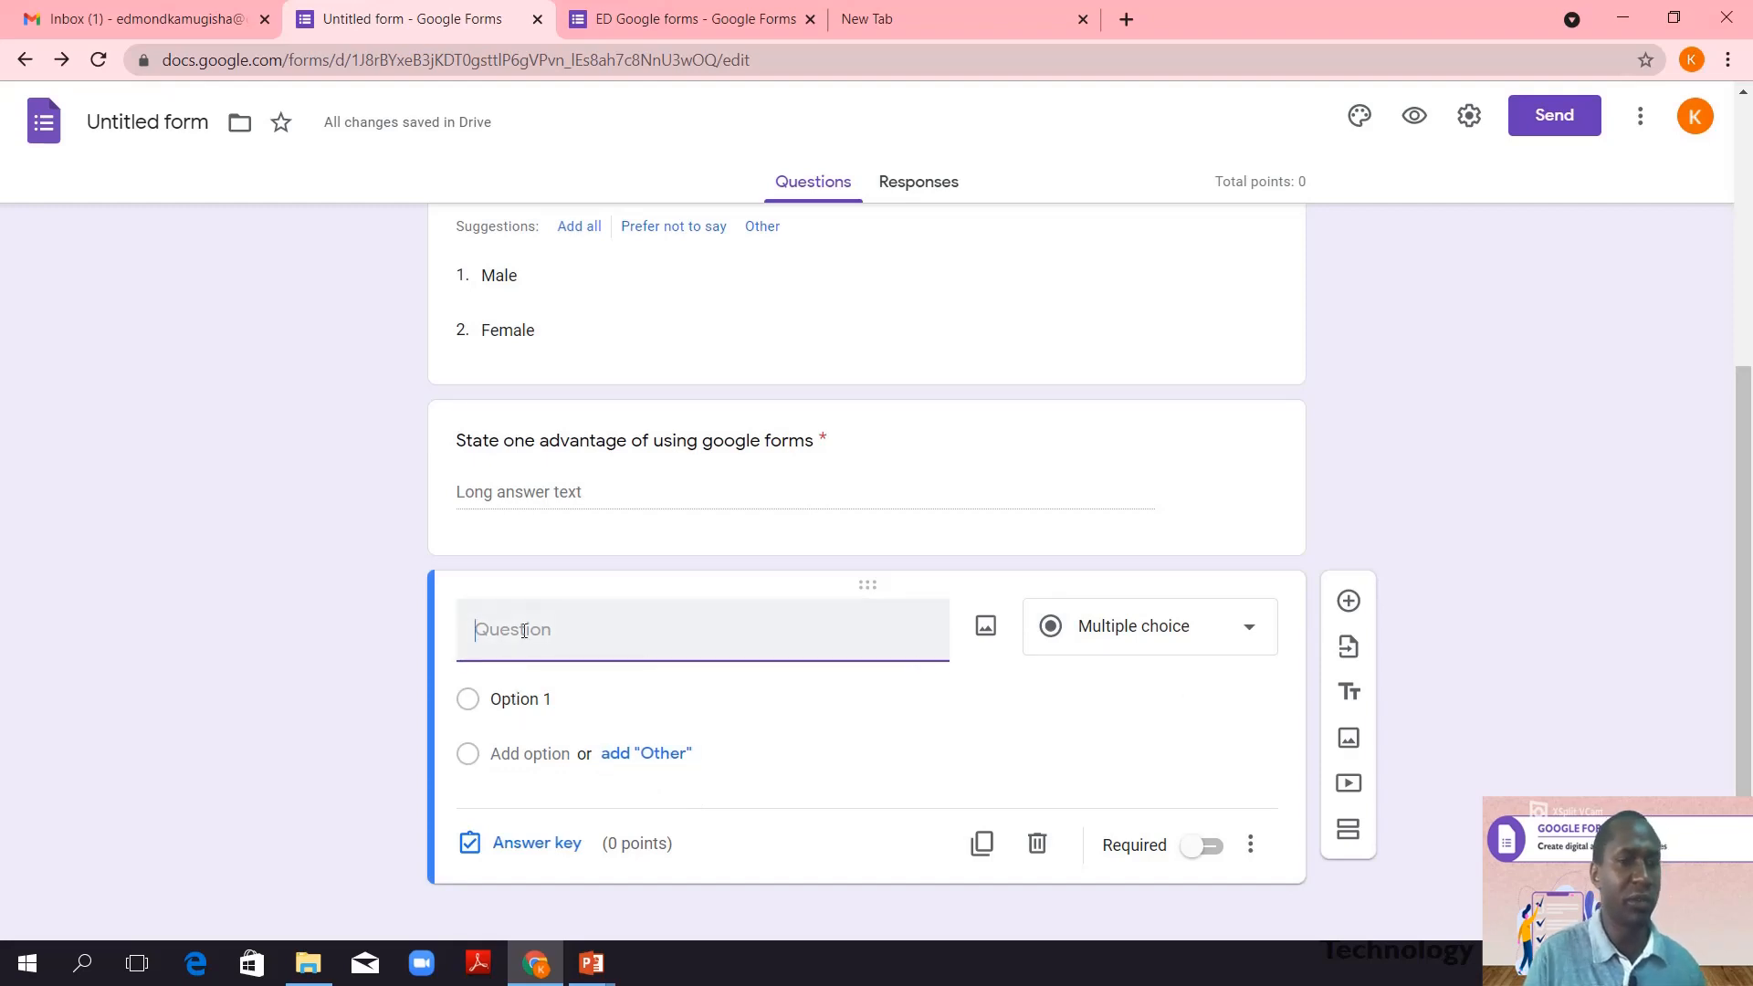
{"action": "type", "text": "Whic"}
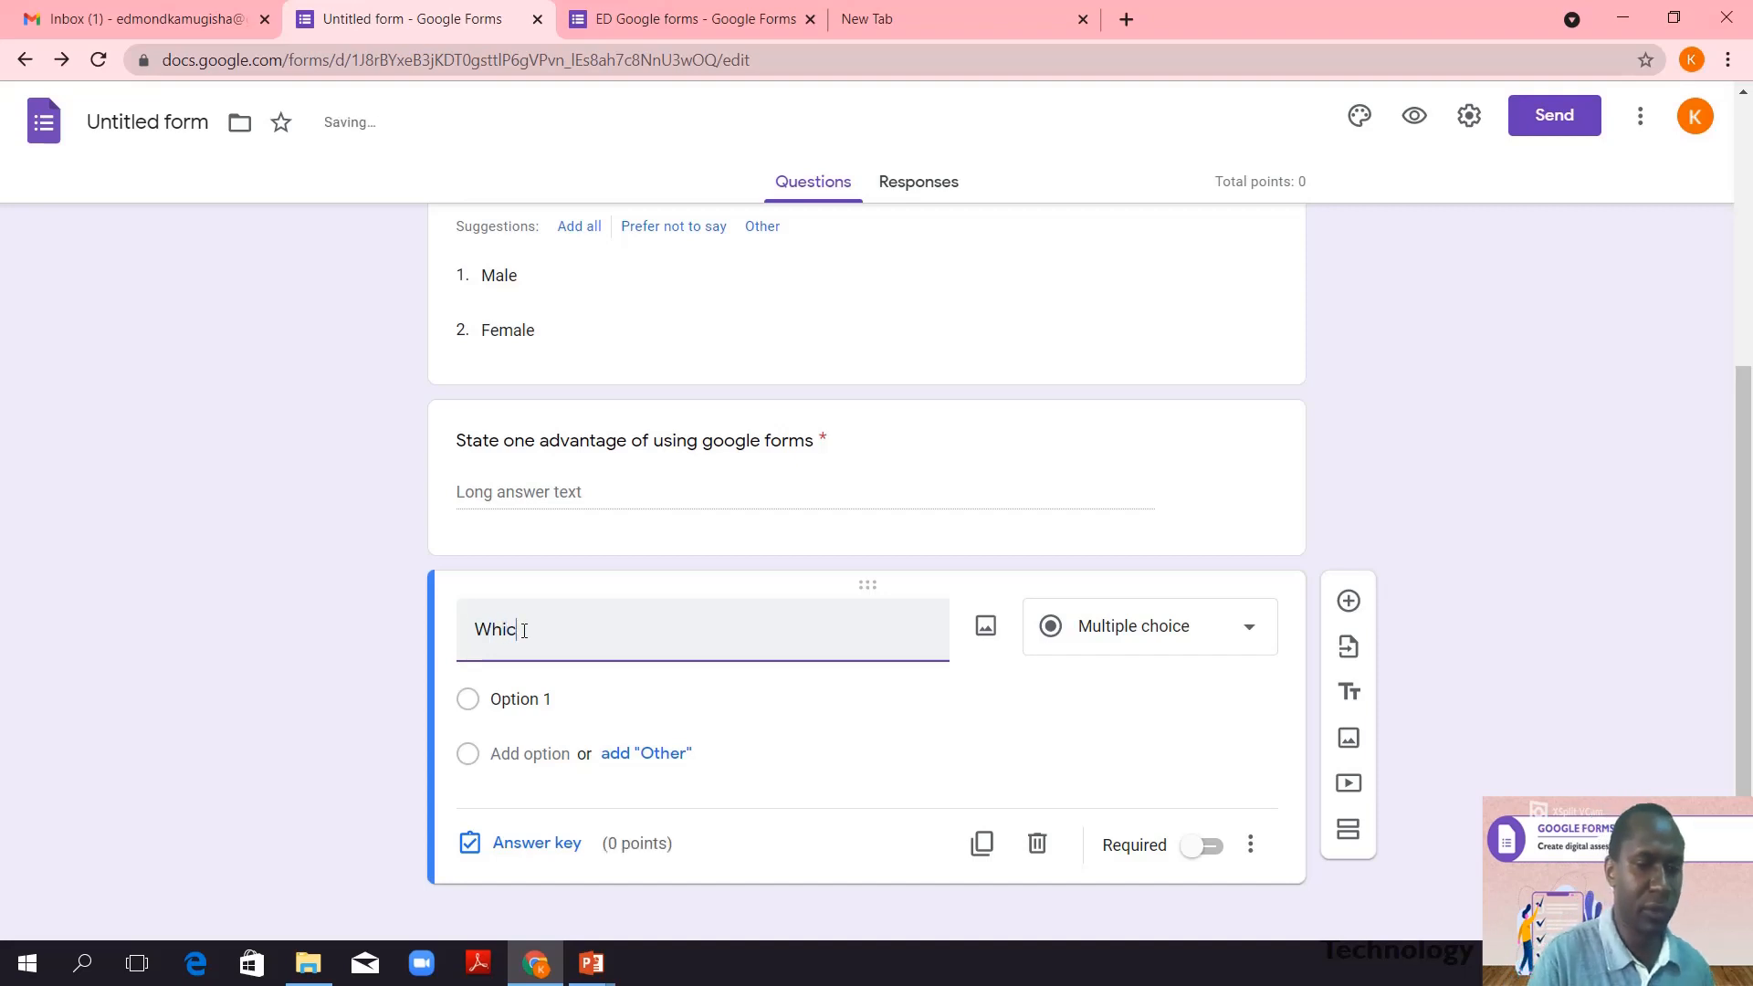
{"action": "type", "text": "h of the"}
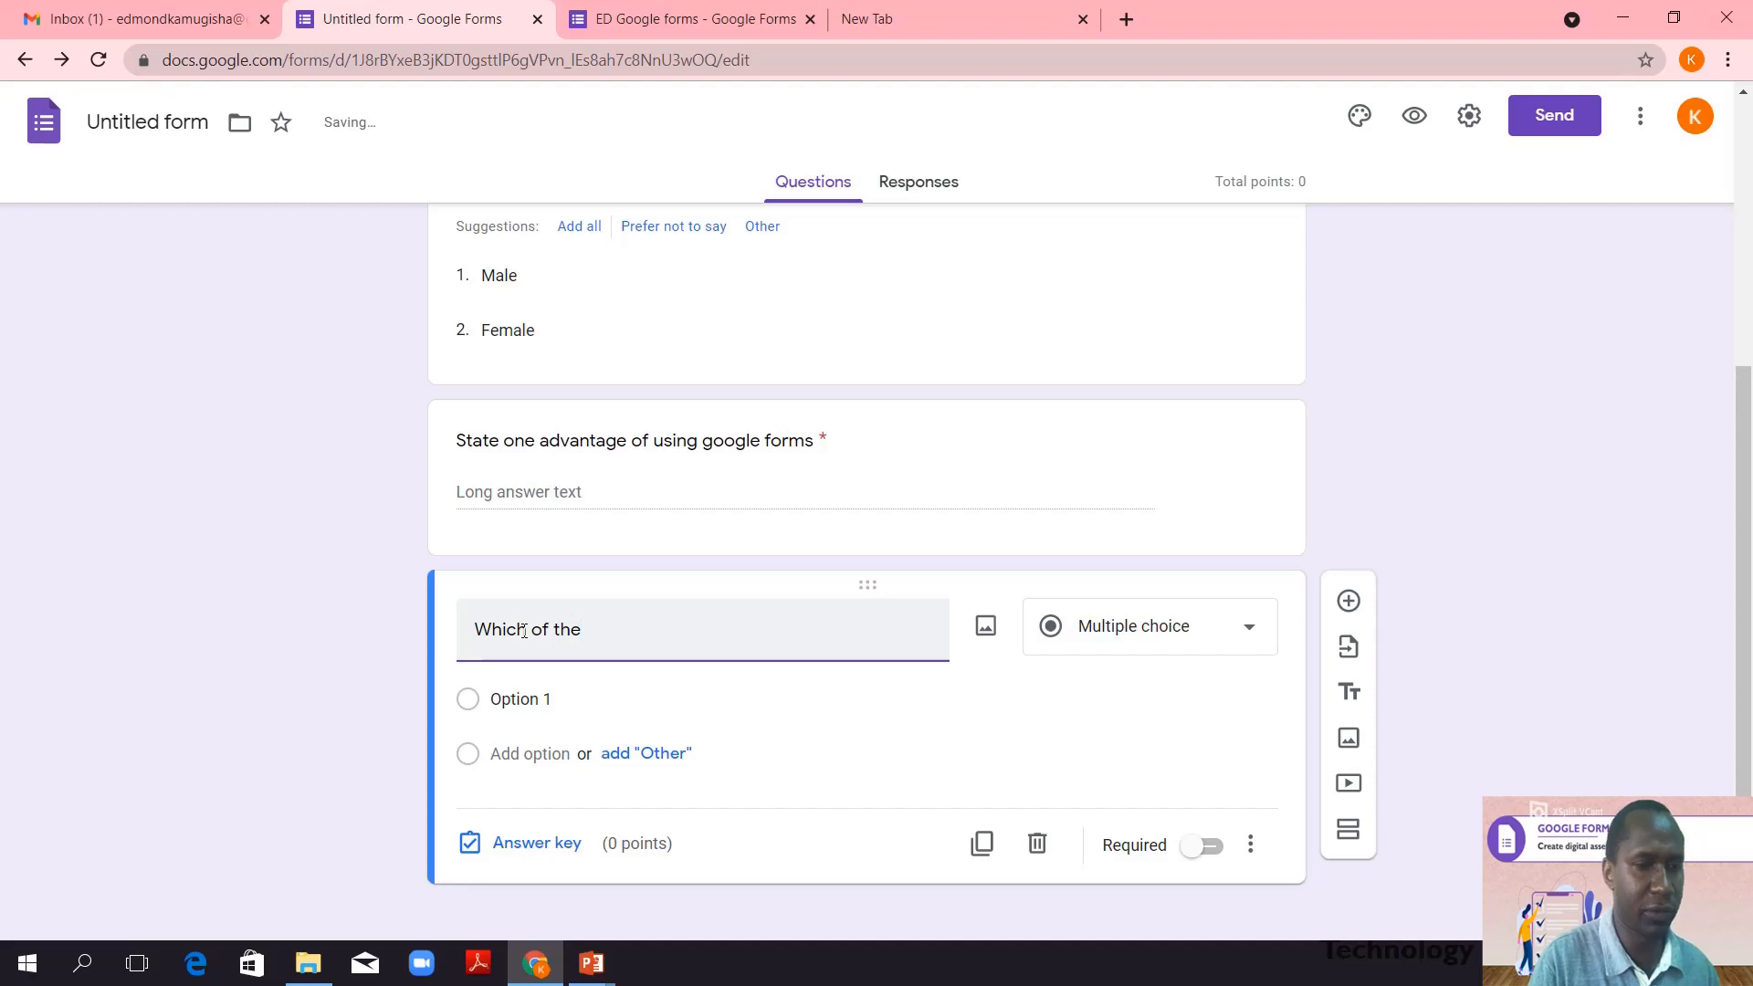
{"action": "type", "text": " foollo"}
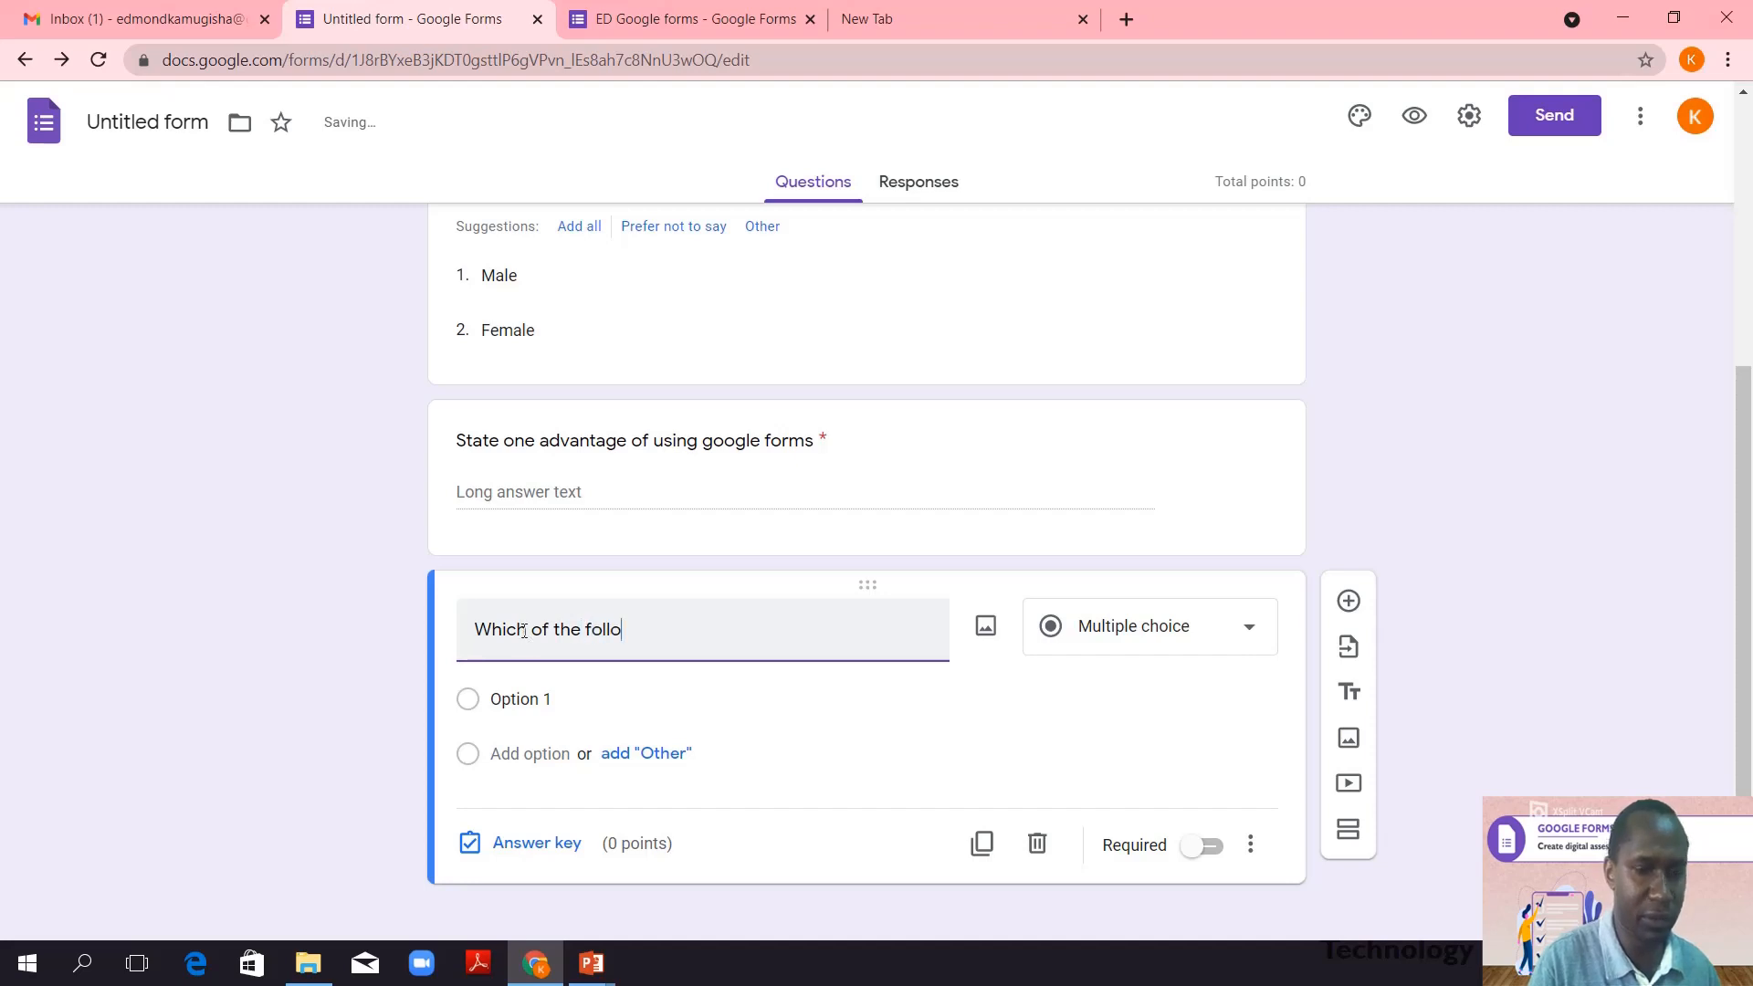
{"action": "type", "text": "wing i"}
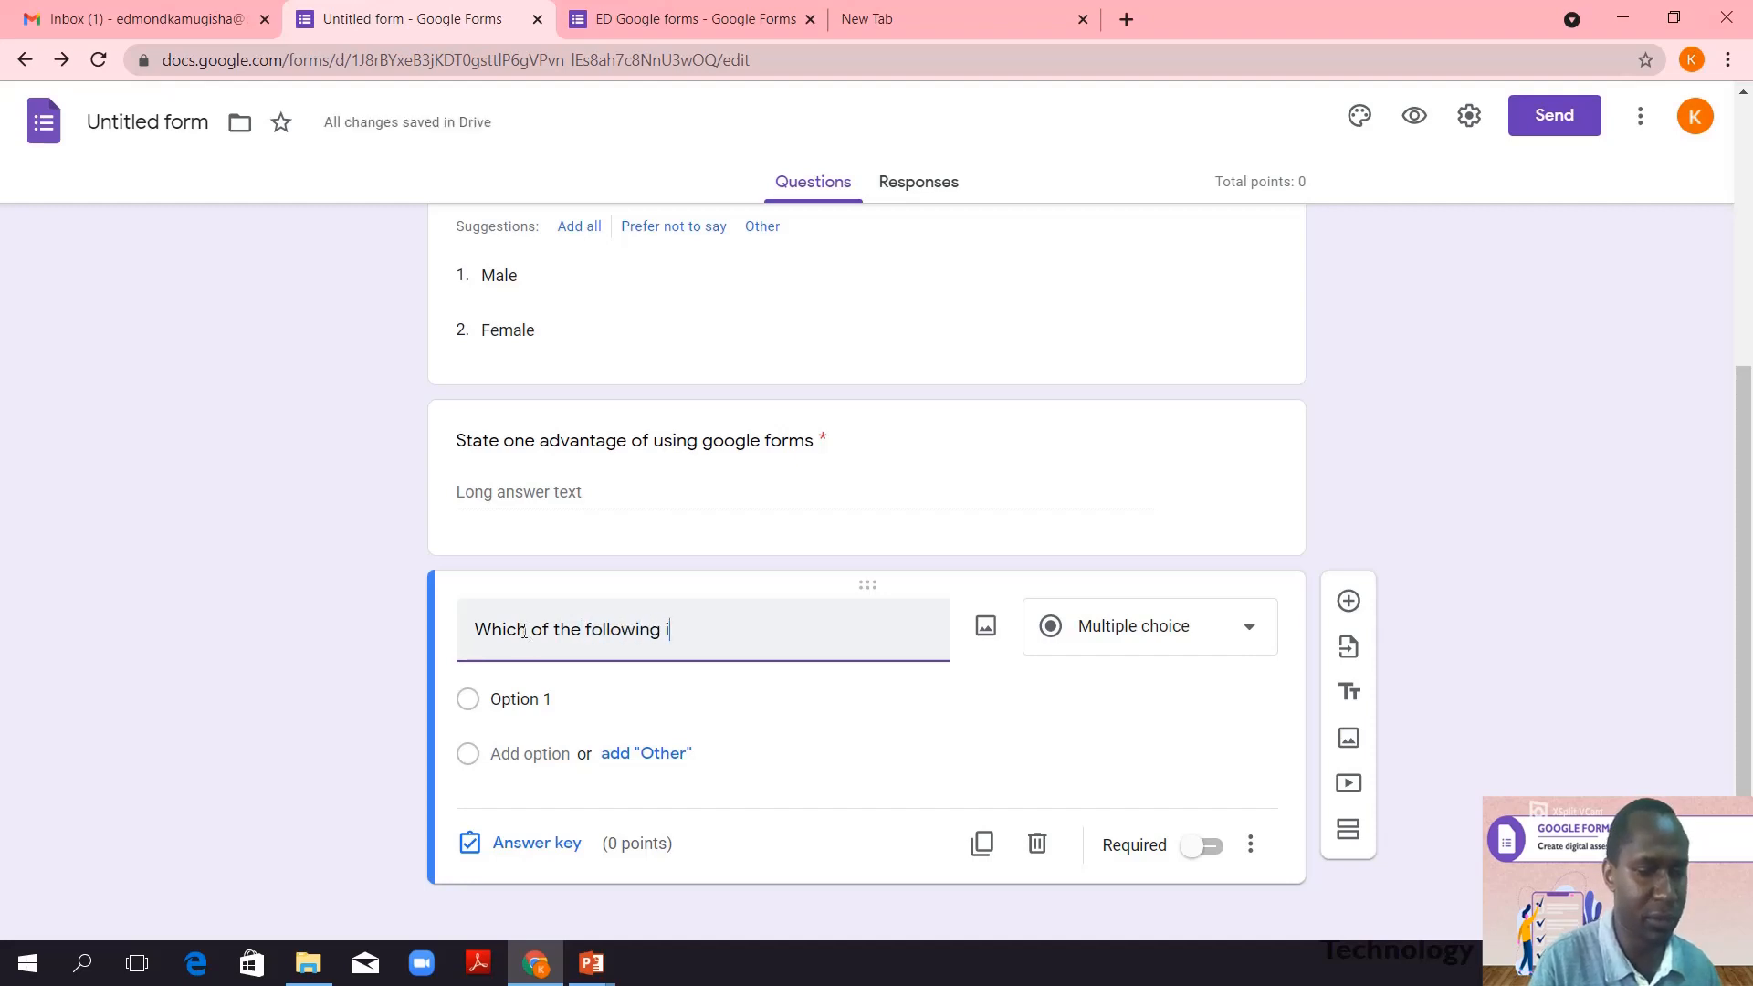
{"action": "type", "text": "s not a G Suite"}
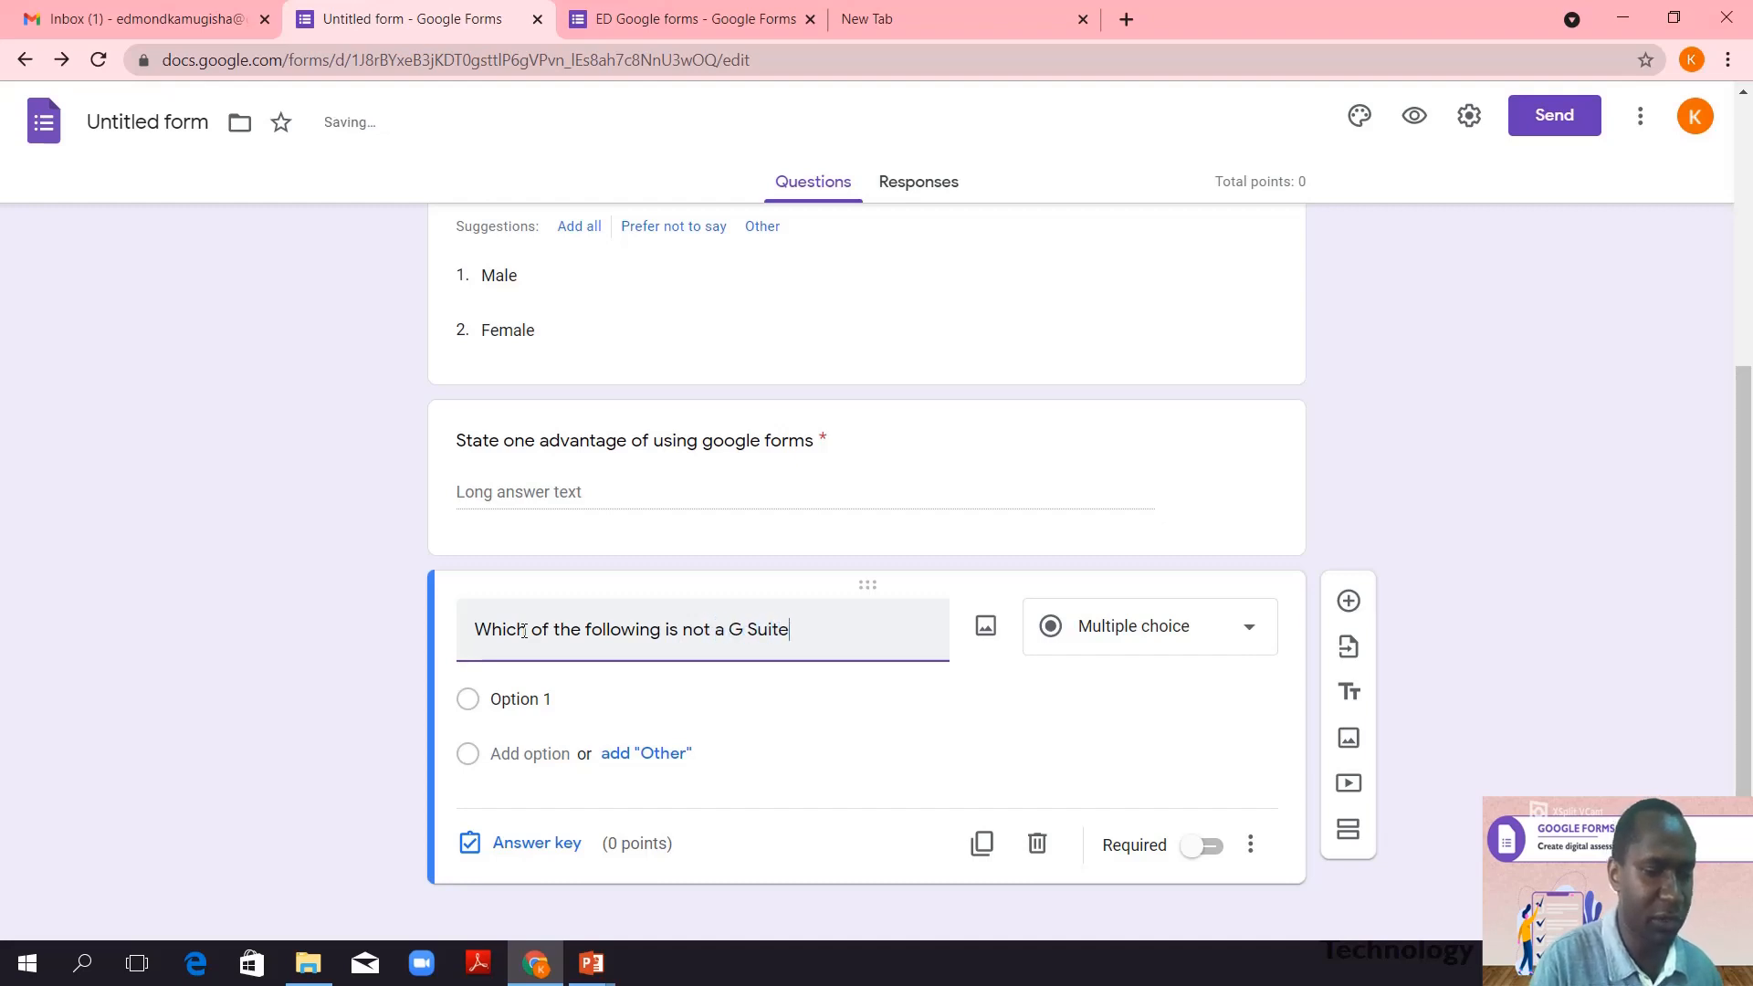
{"action": "type", "text": " app"}
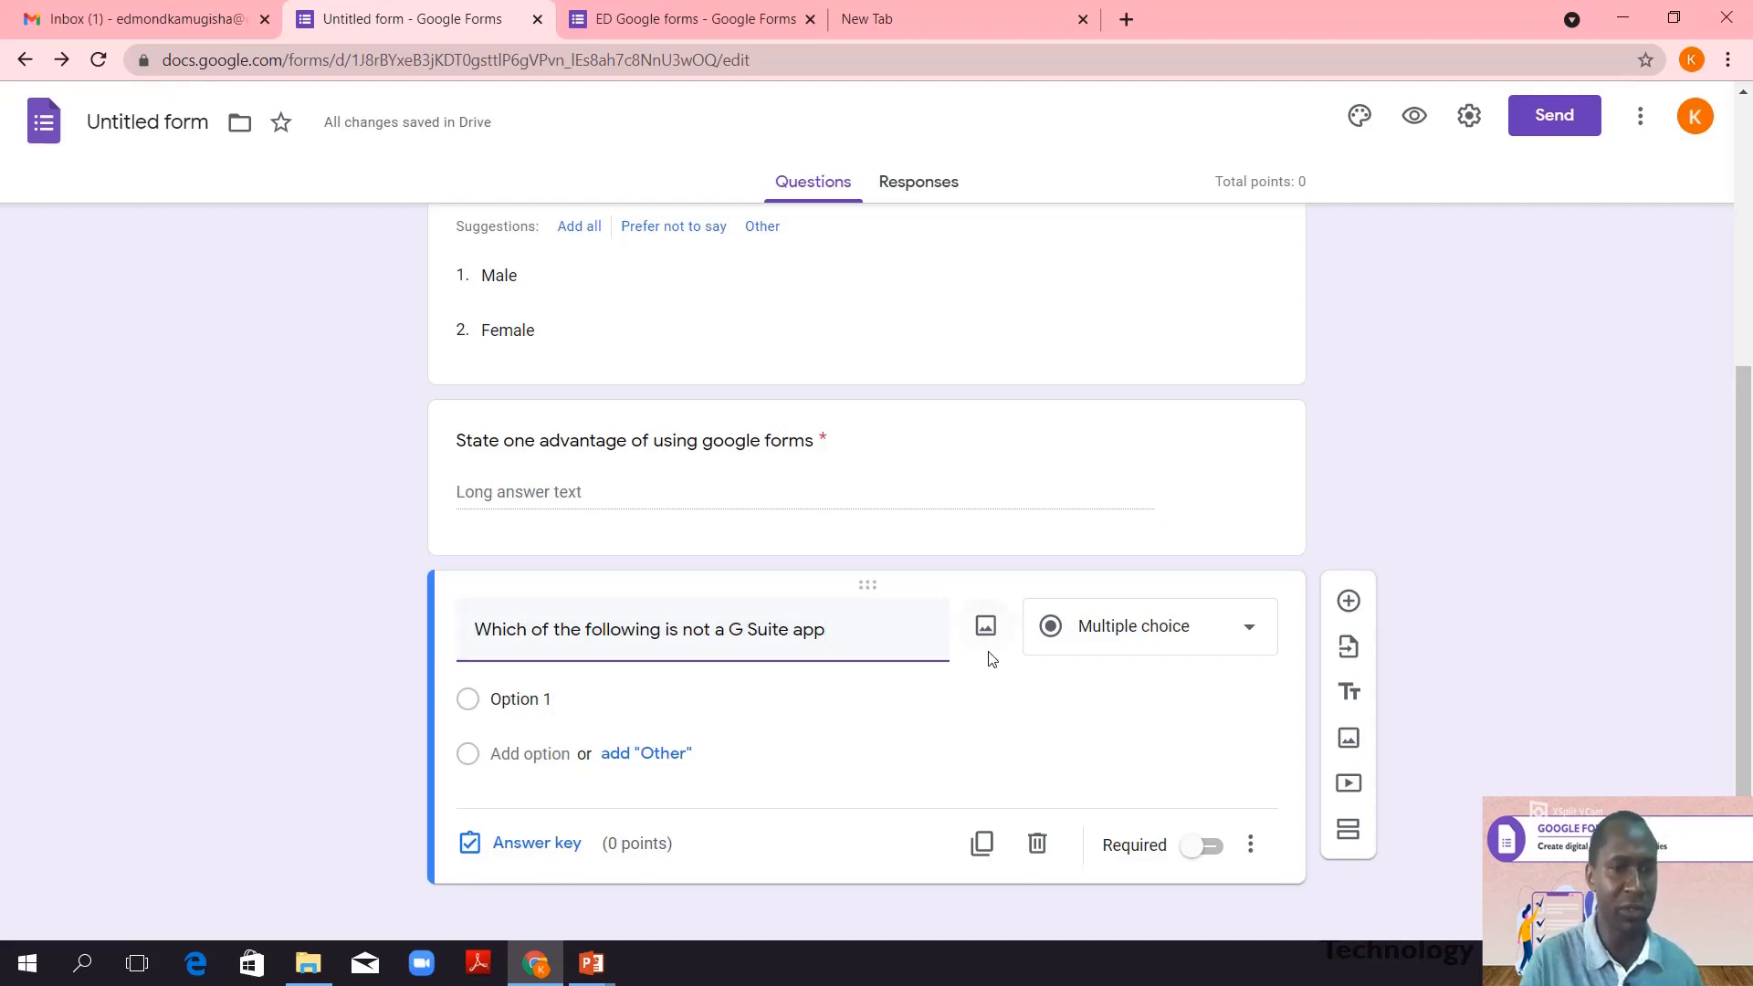
{"action": "left_click", "coordinate": [1247, 635]}
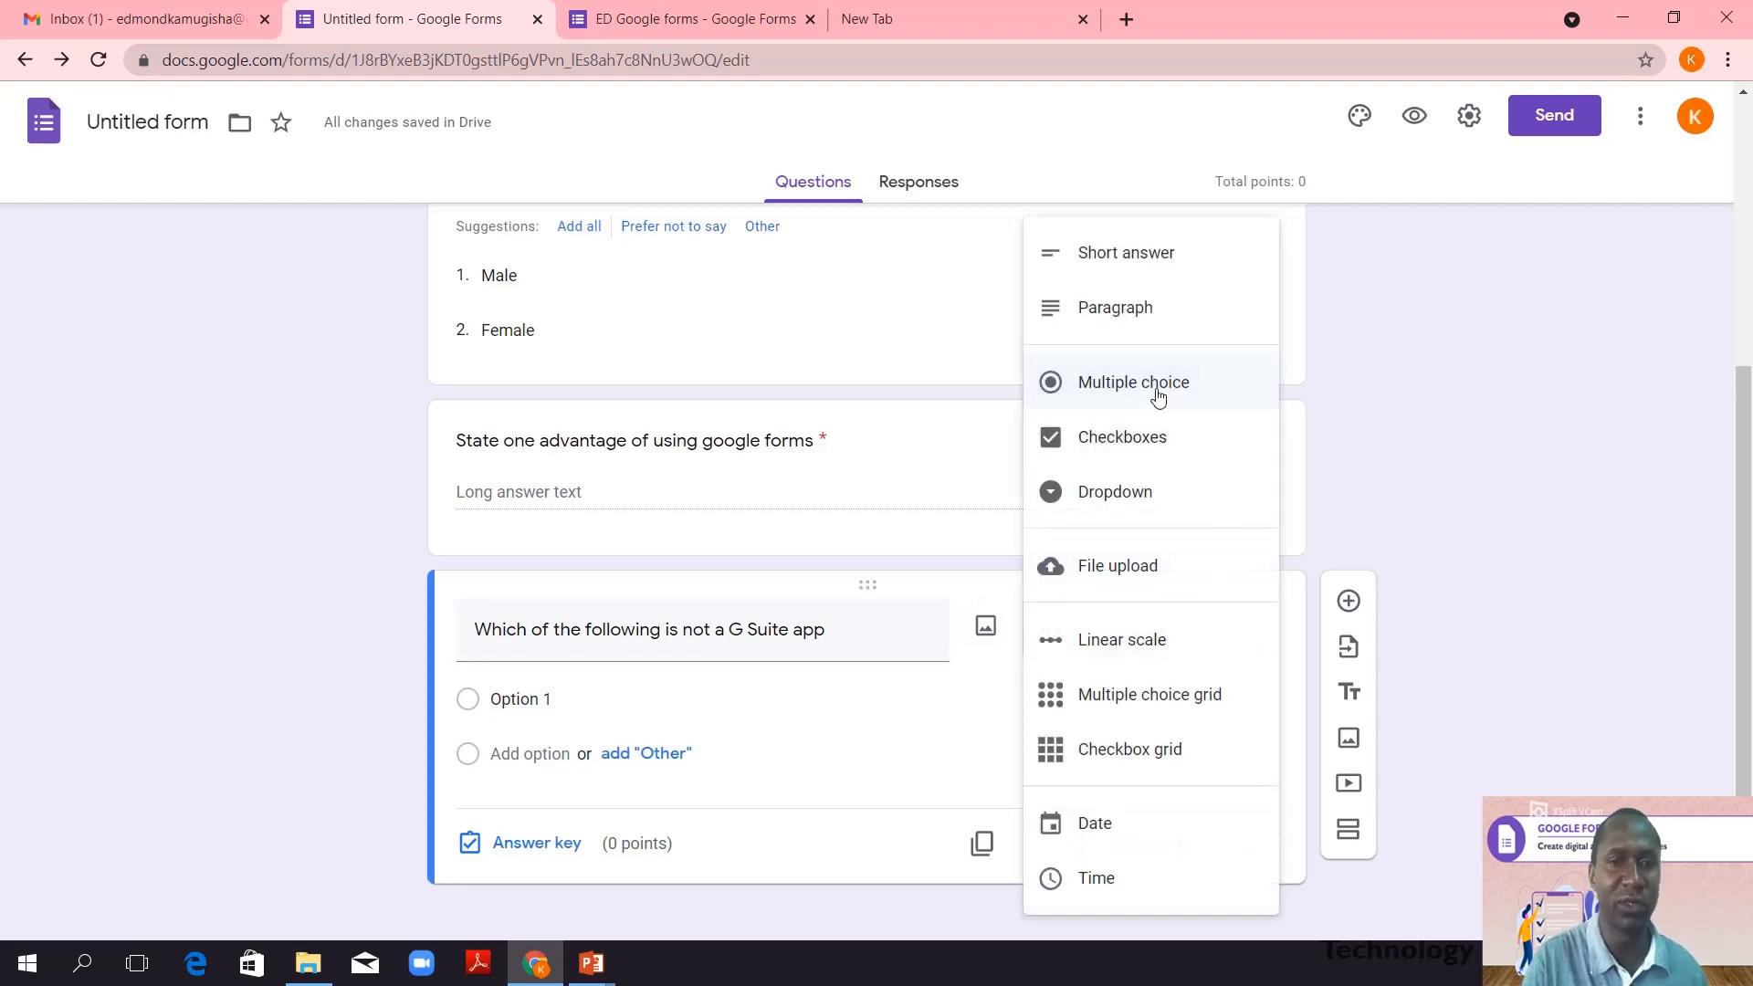
{"action": "left_click", "coordinate": [847, 621]}
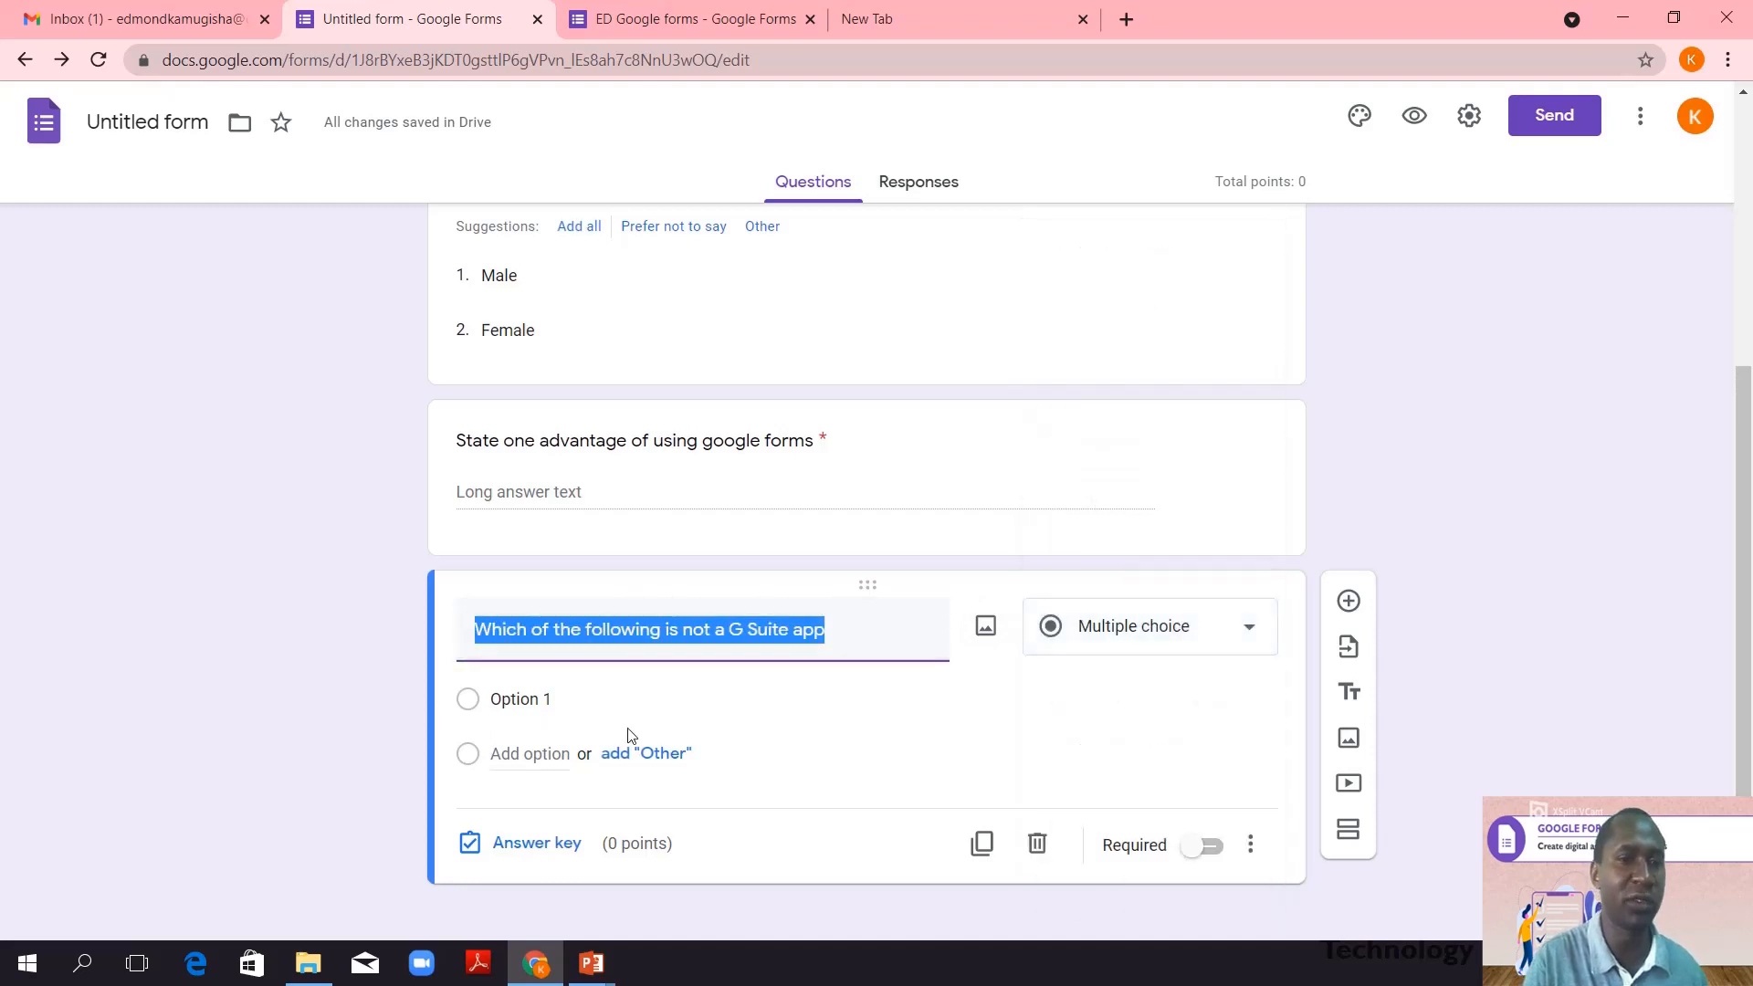
- Enter "Google forms" and "Google docs" as the first two options of the G Suite question
{"action": "left_click", "coordinate": [561, 698]}
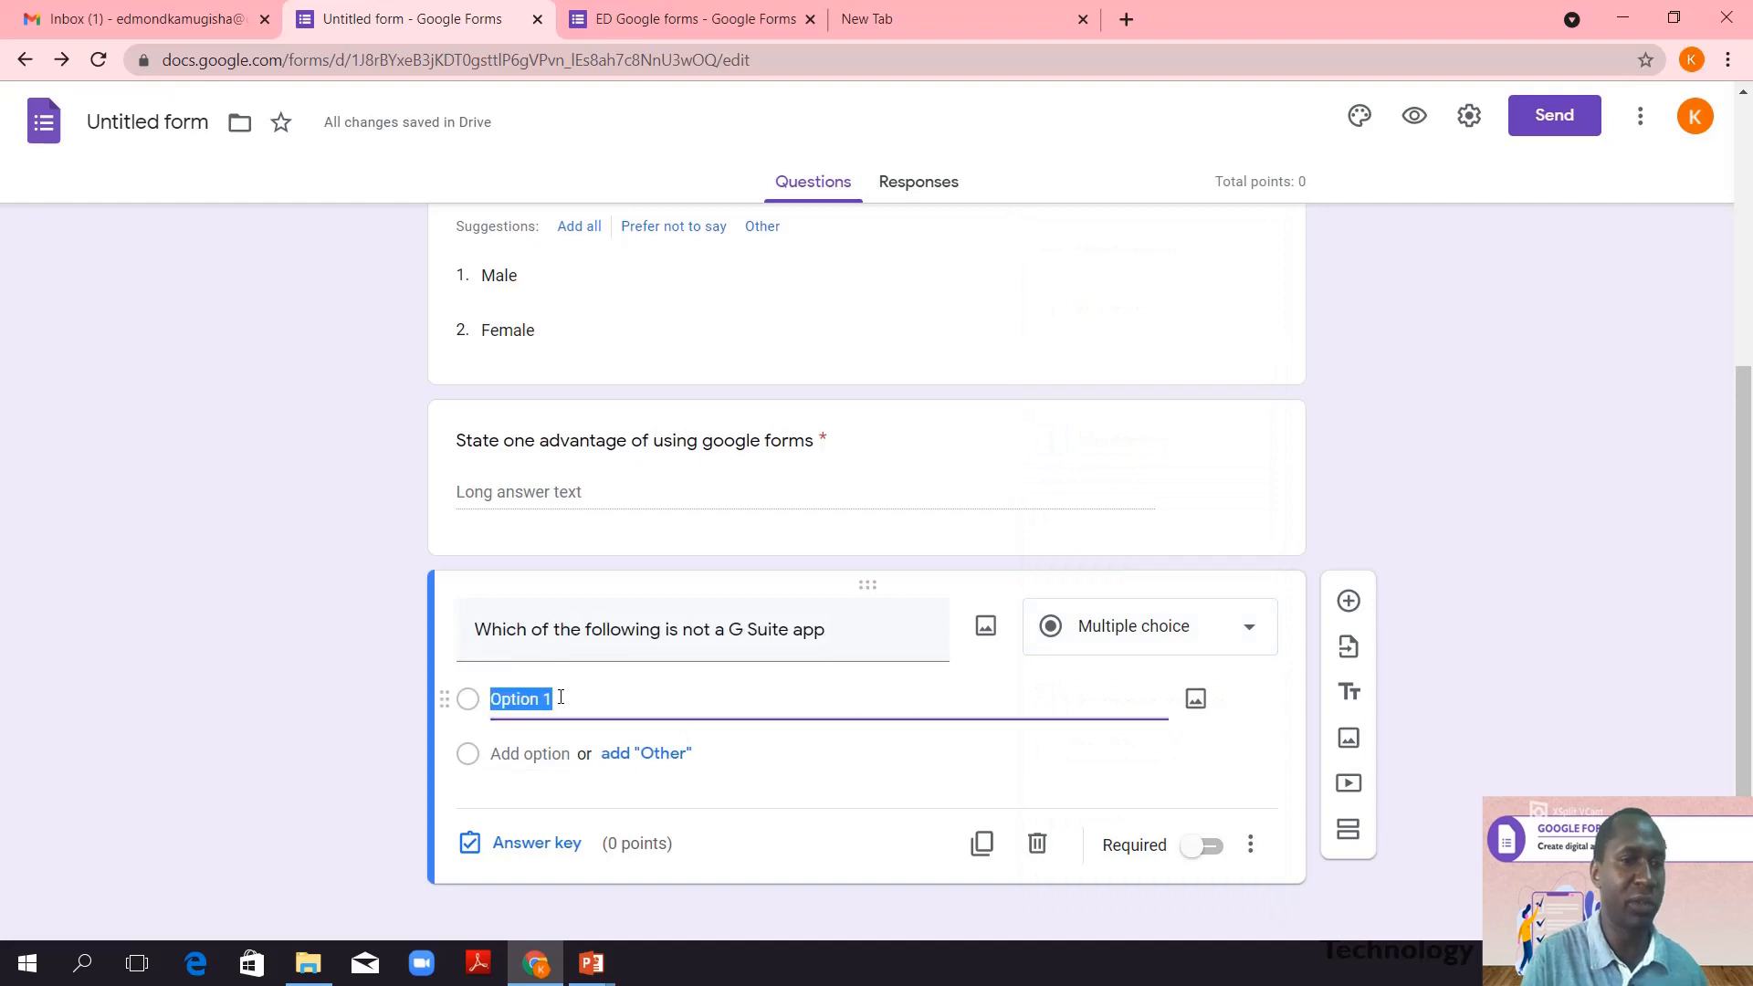
{"action": "type", "text": "G"}
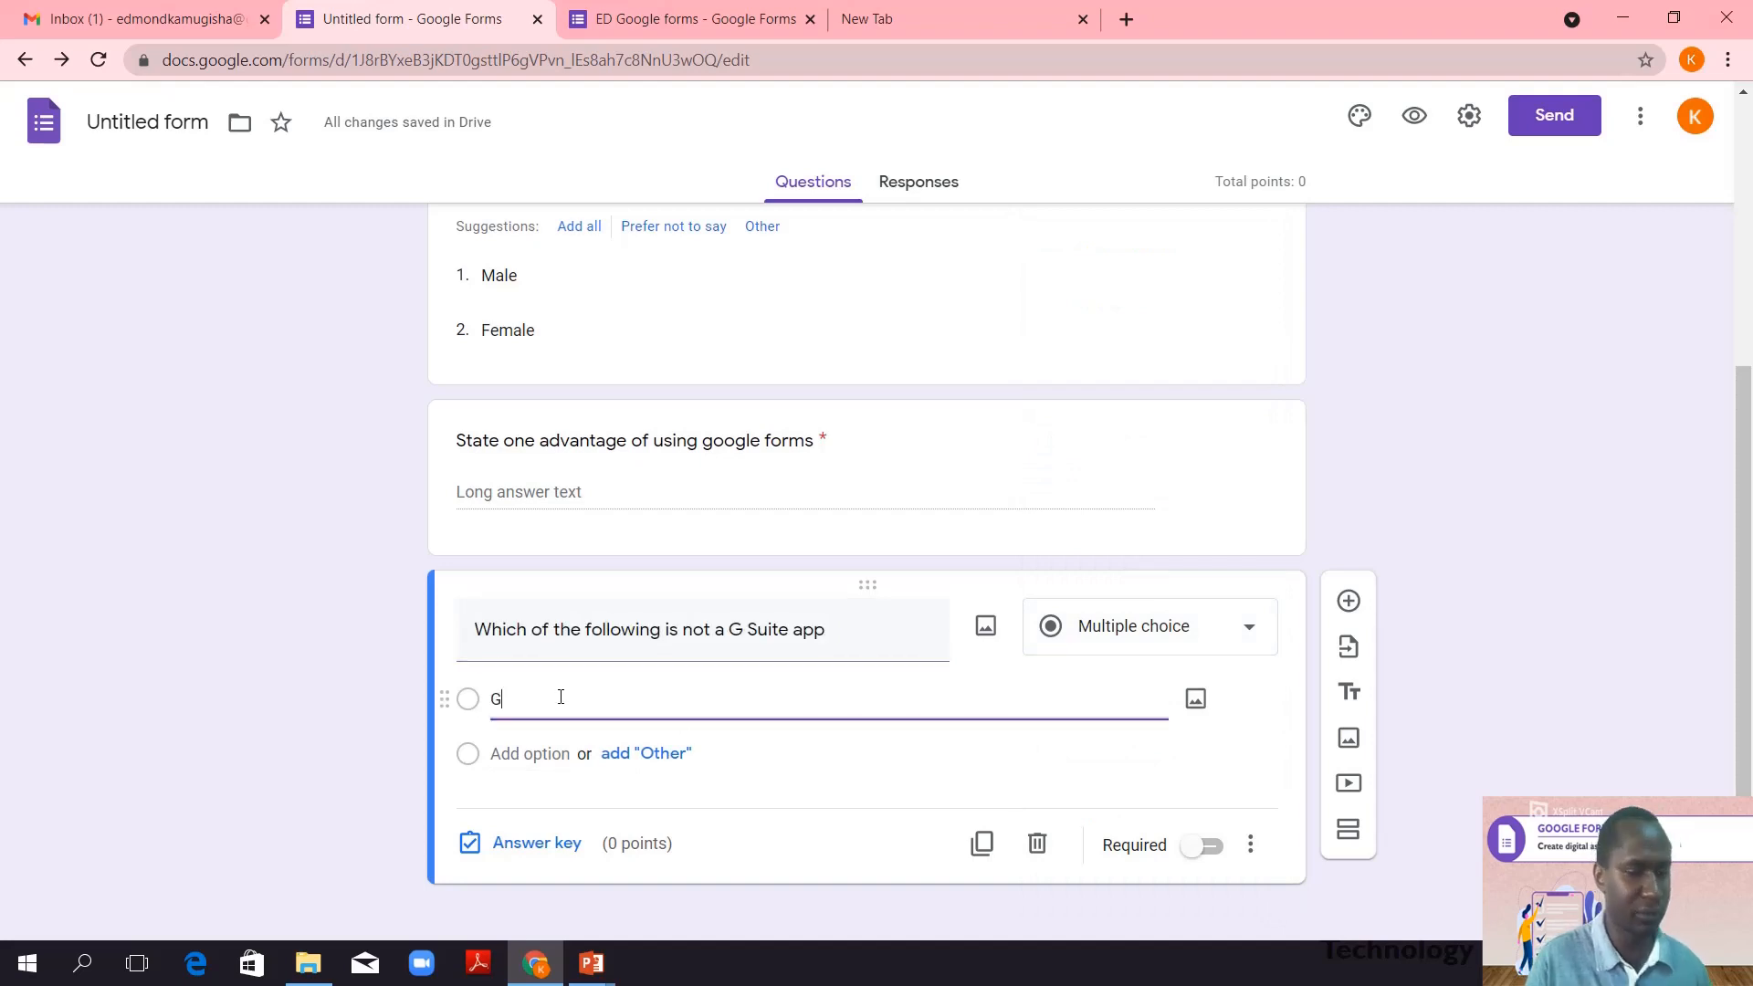
{"action": "type", "text": "oogl"}
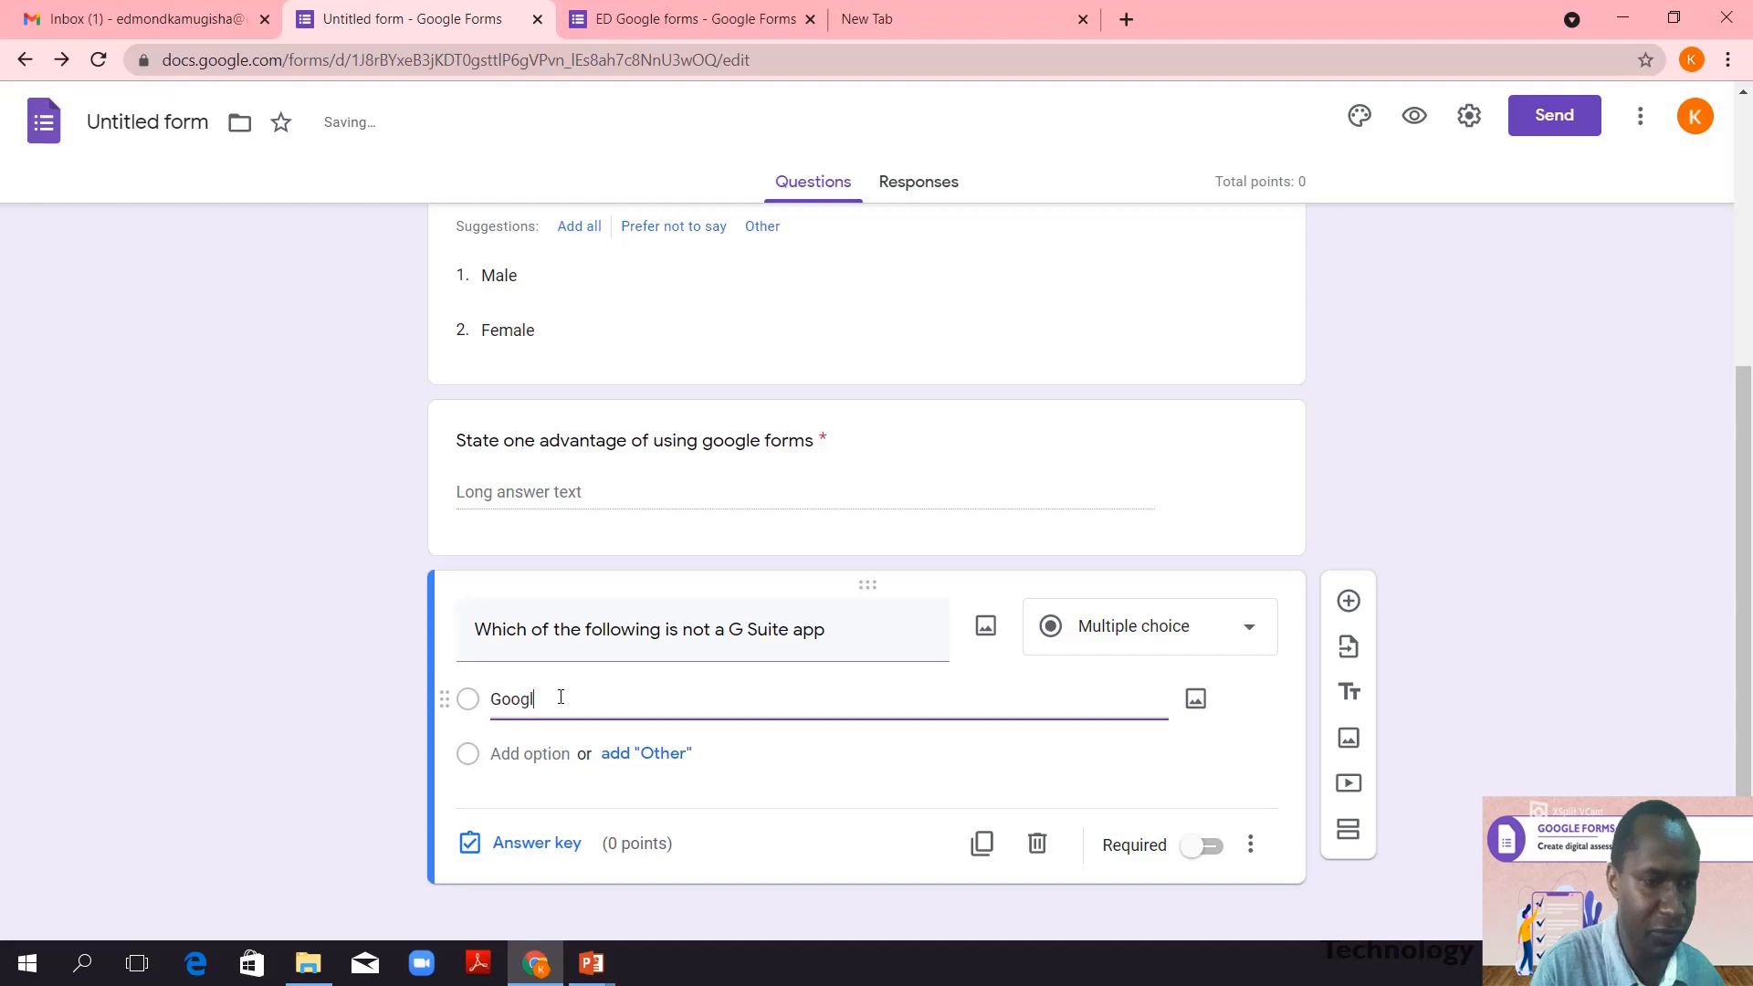
{"action": "type", "text": "e forms"}
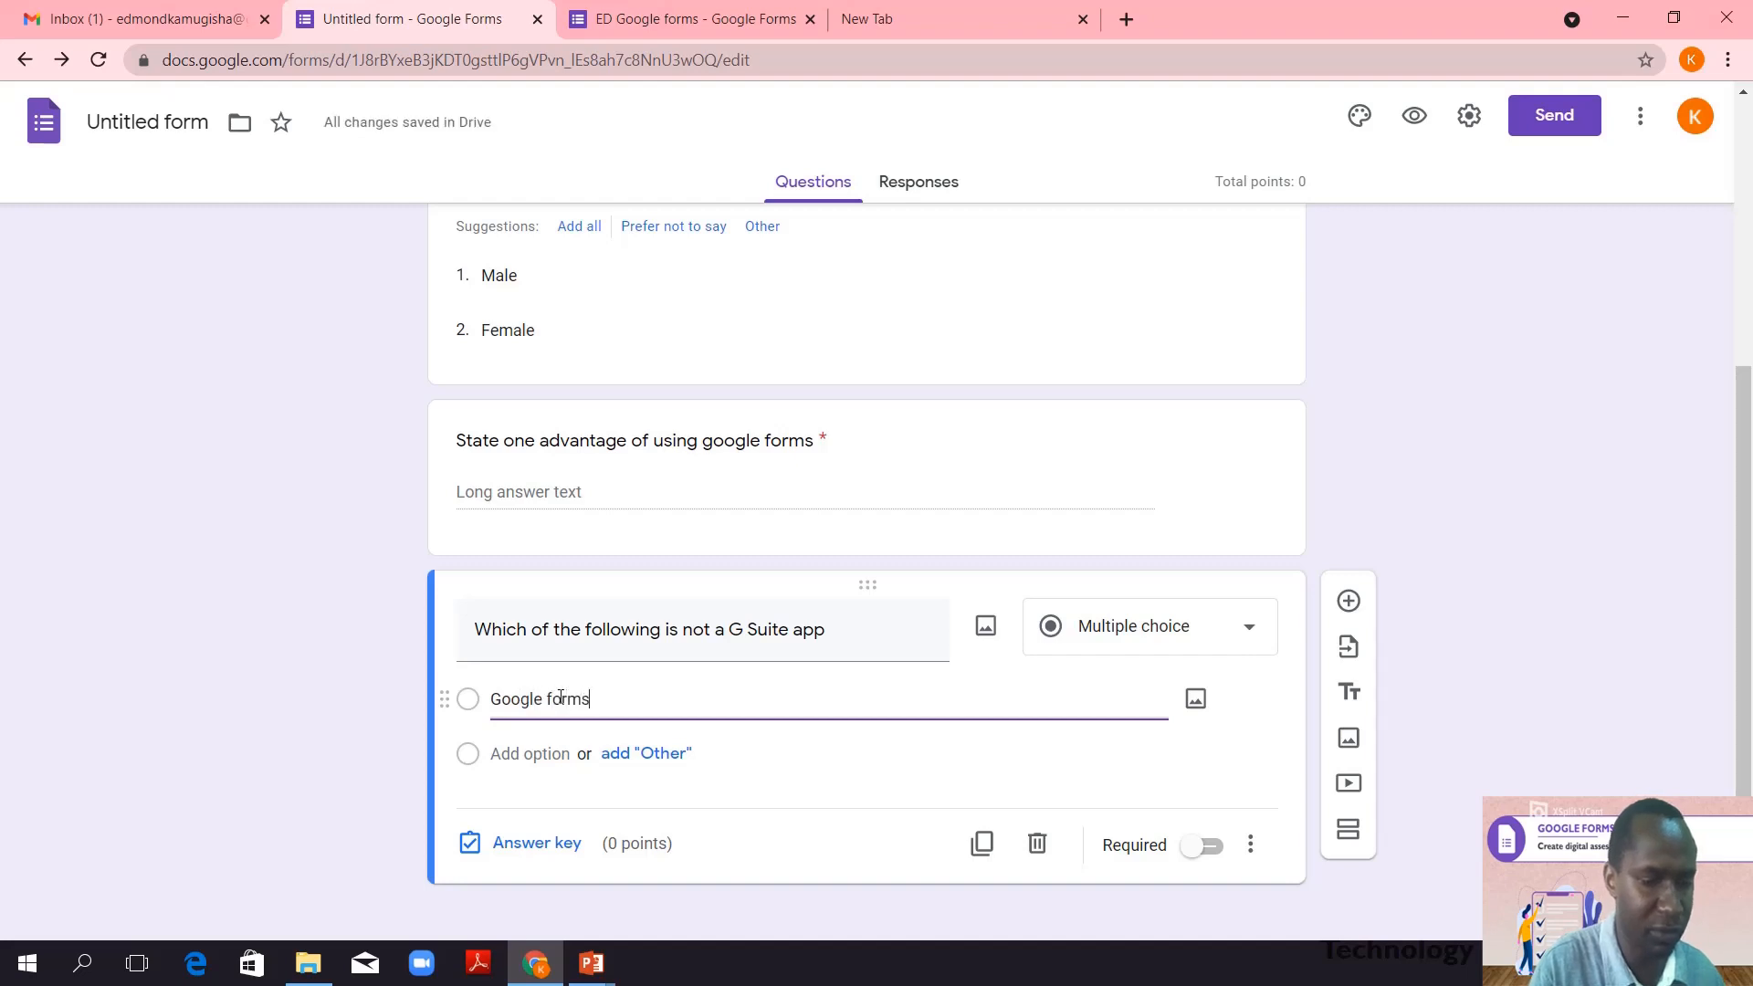
{"action": "left_click", "coordinate": [545, 756]}
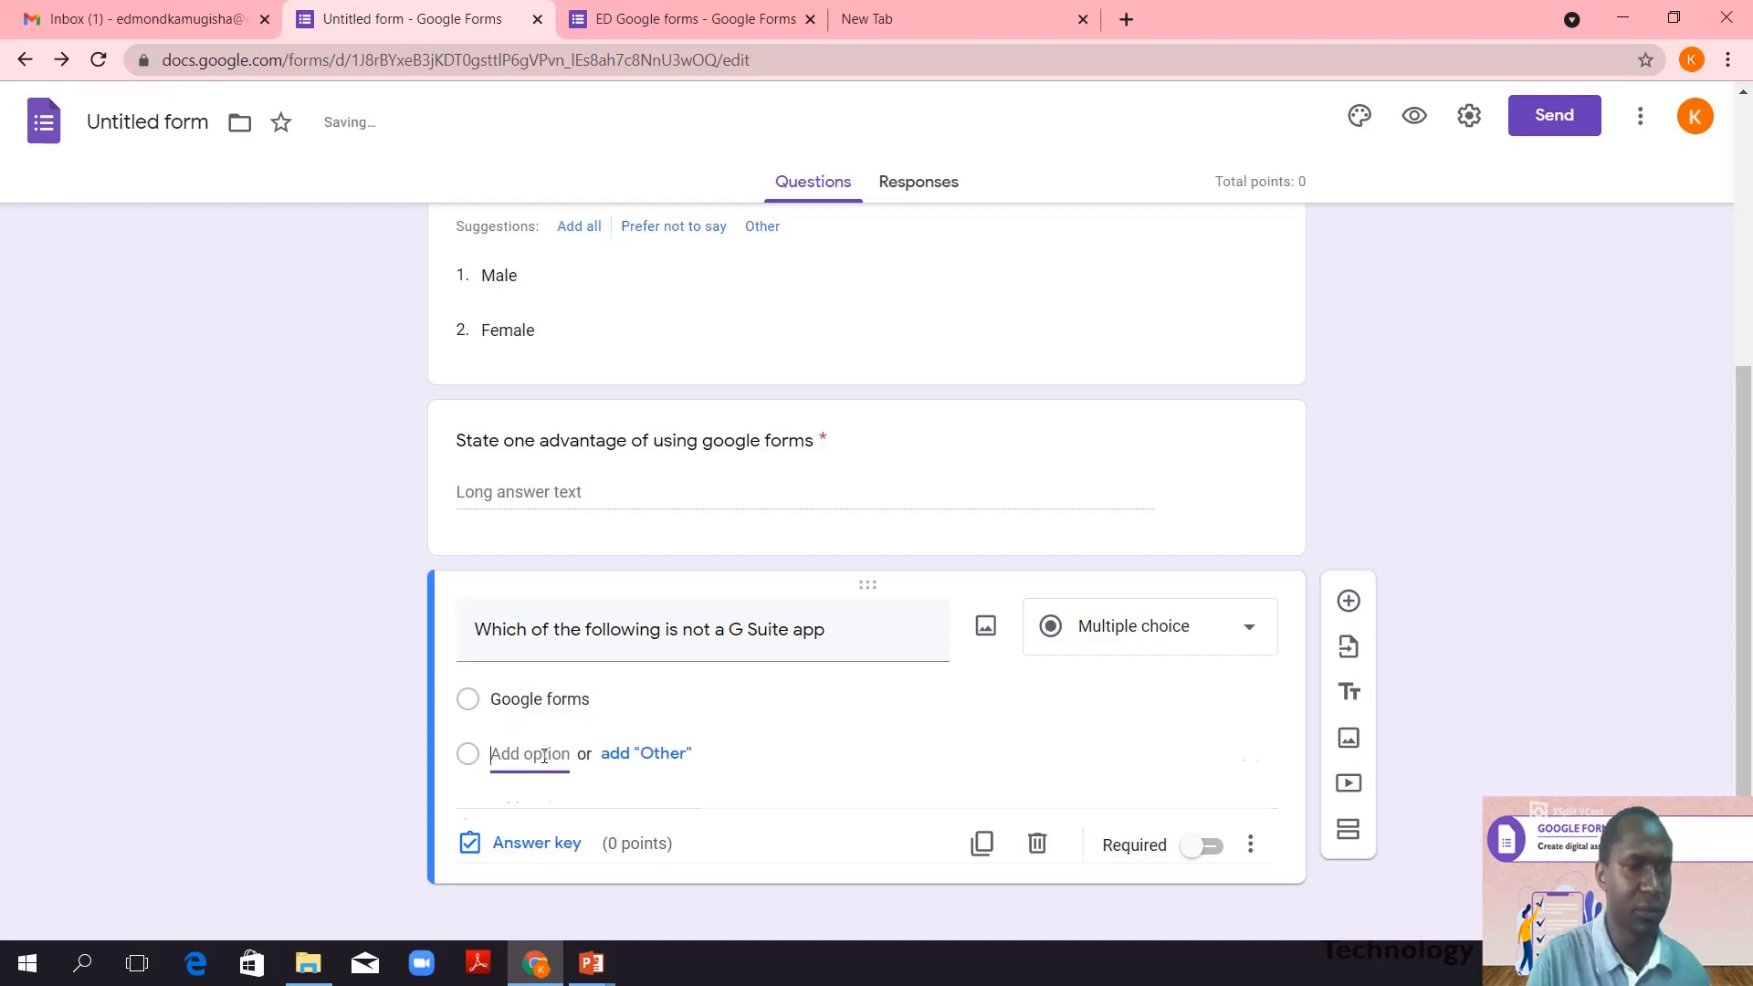
{"action": "type", "text": "G"}
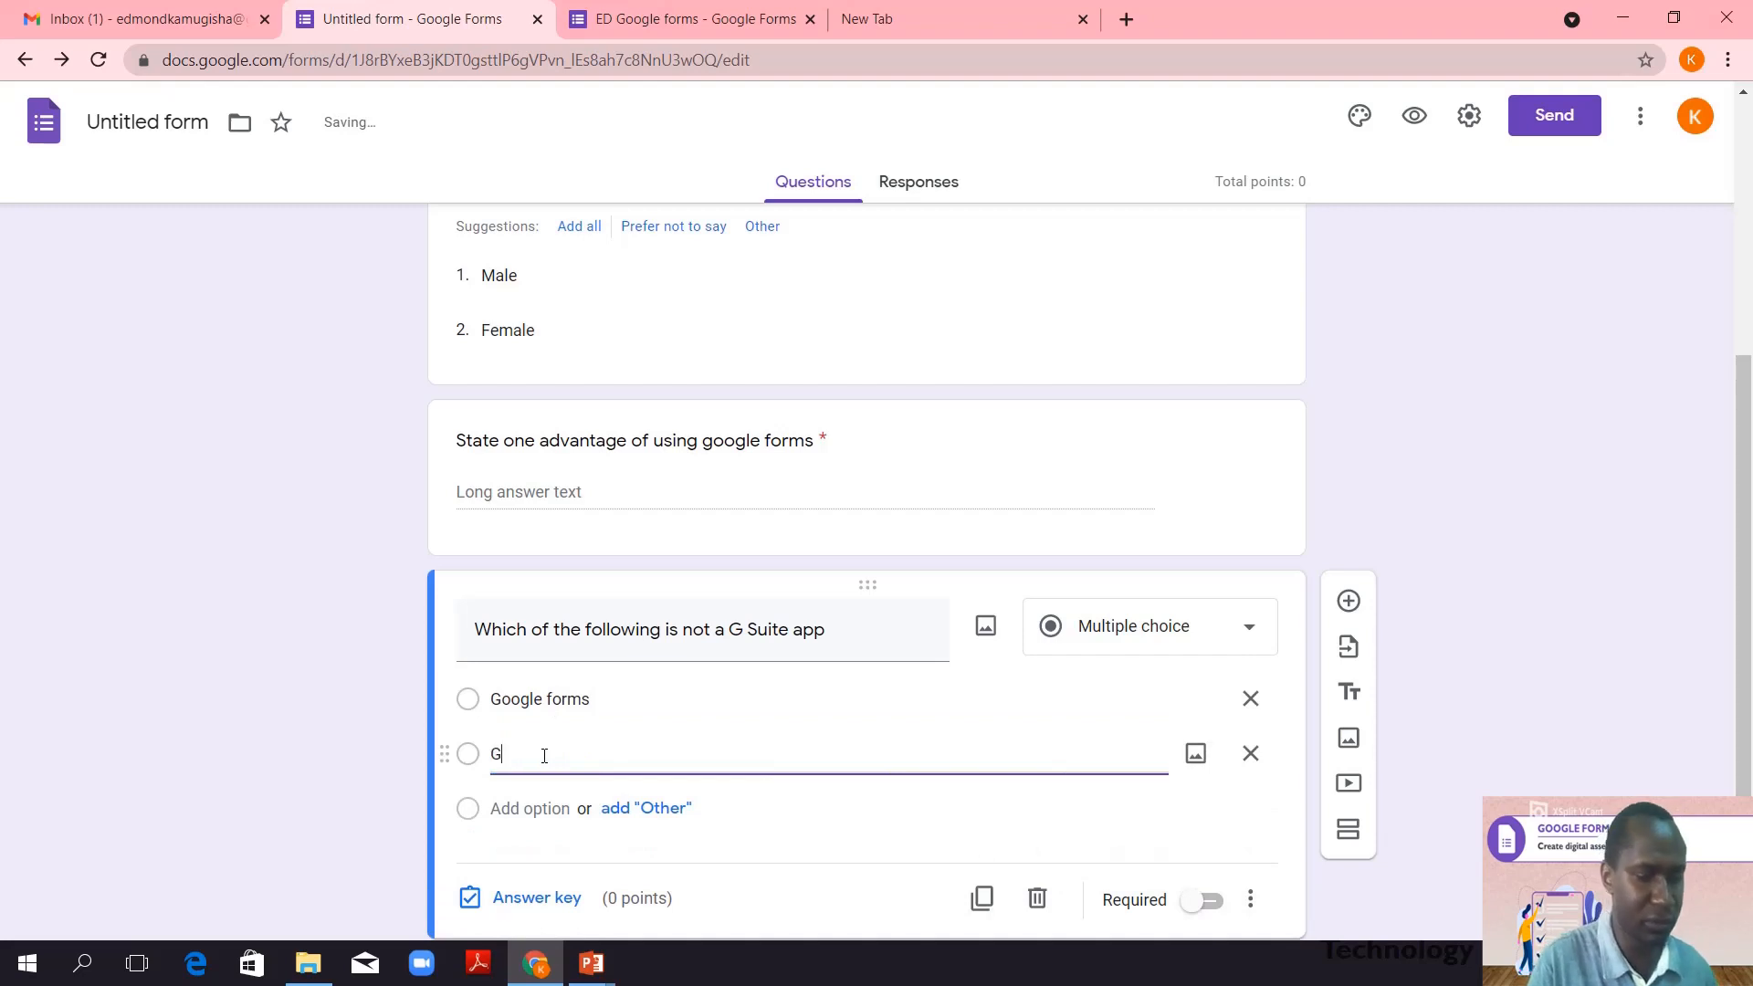
{"action": "type", "text": "oogle docs"}
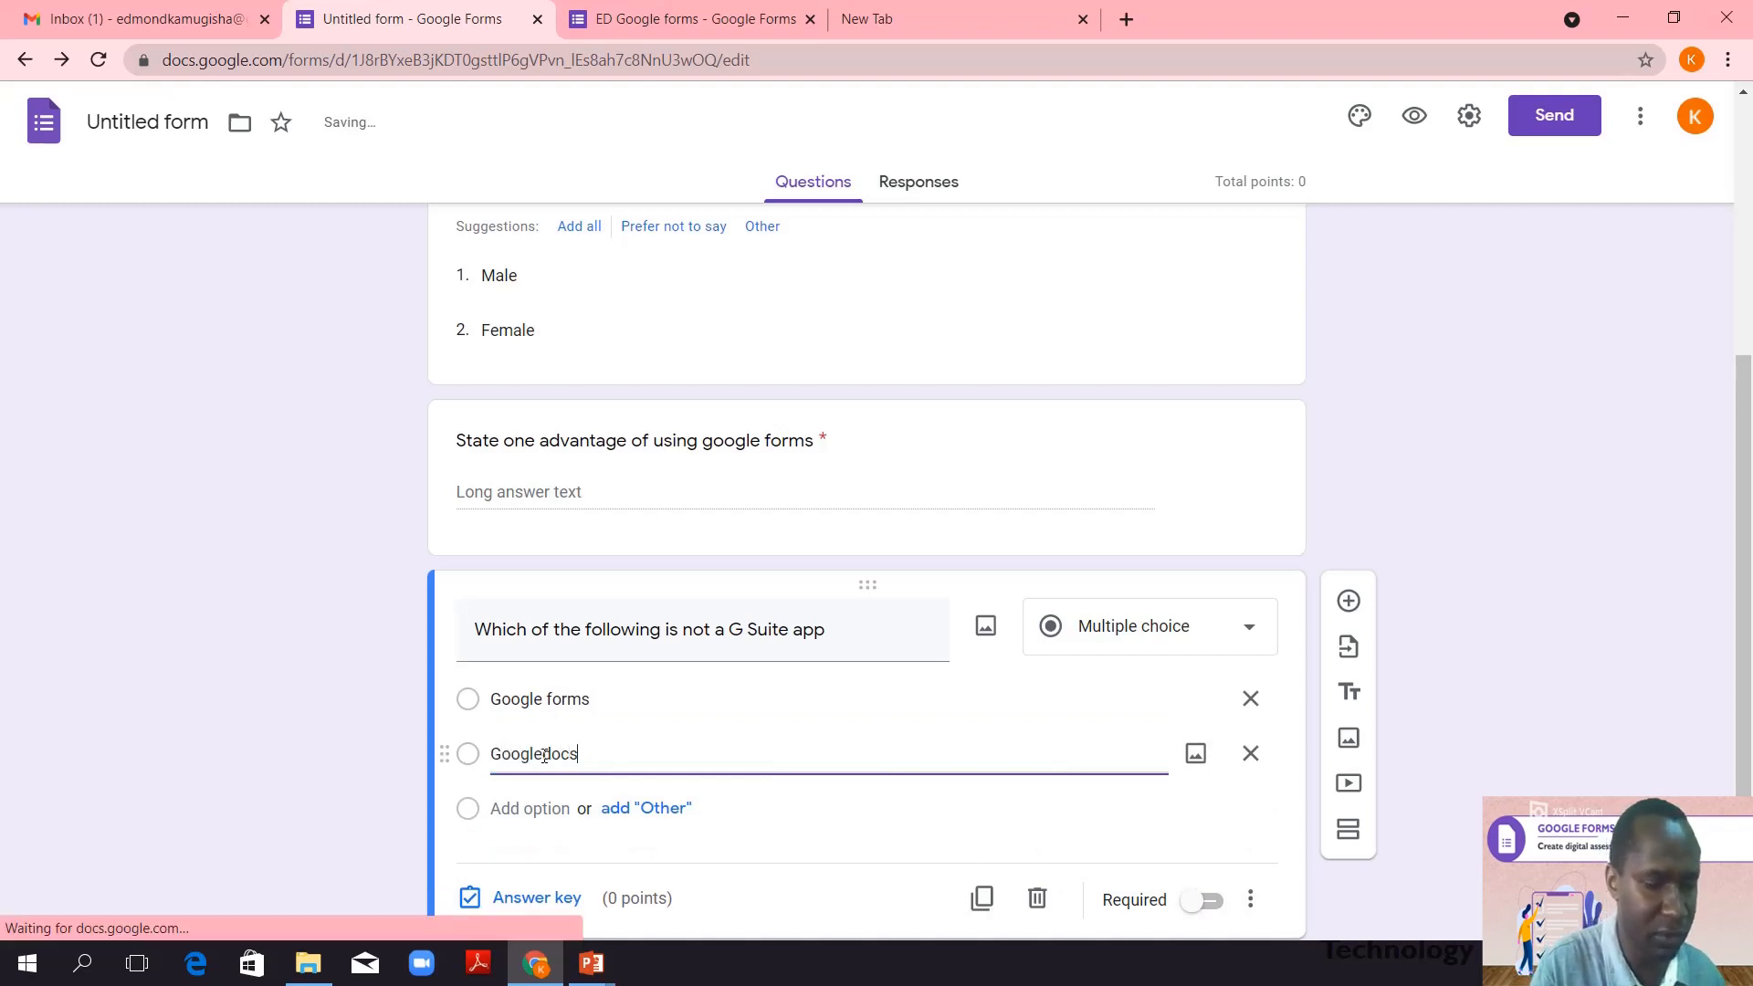
{"action": "left_click", "coordinate": [541, 755]}
{"action": "key", "text": "BackSpace"}
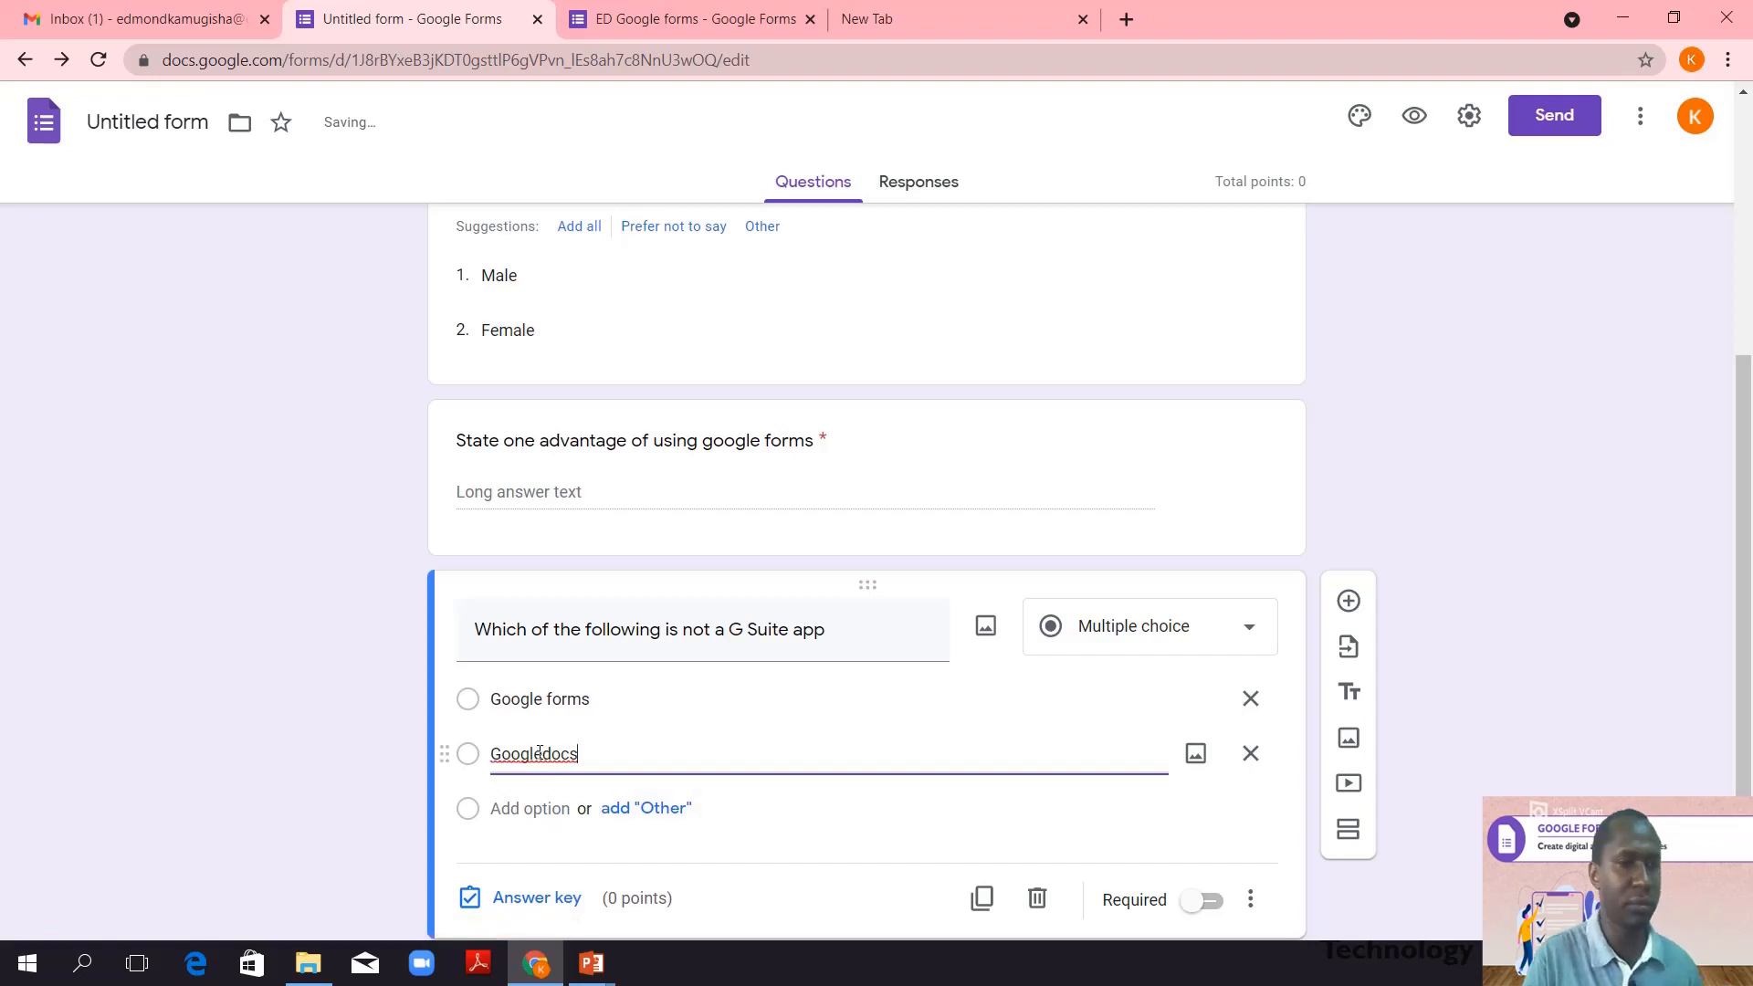
- Add "Google sheets" and "Google canvas" as the third and fourth options of the G Suite question
{"action": "left_click", "coordinate": [540, 813]}
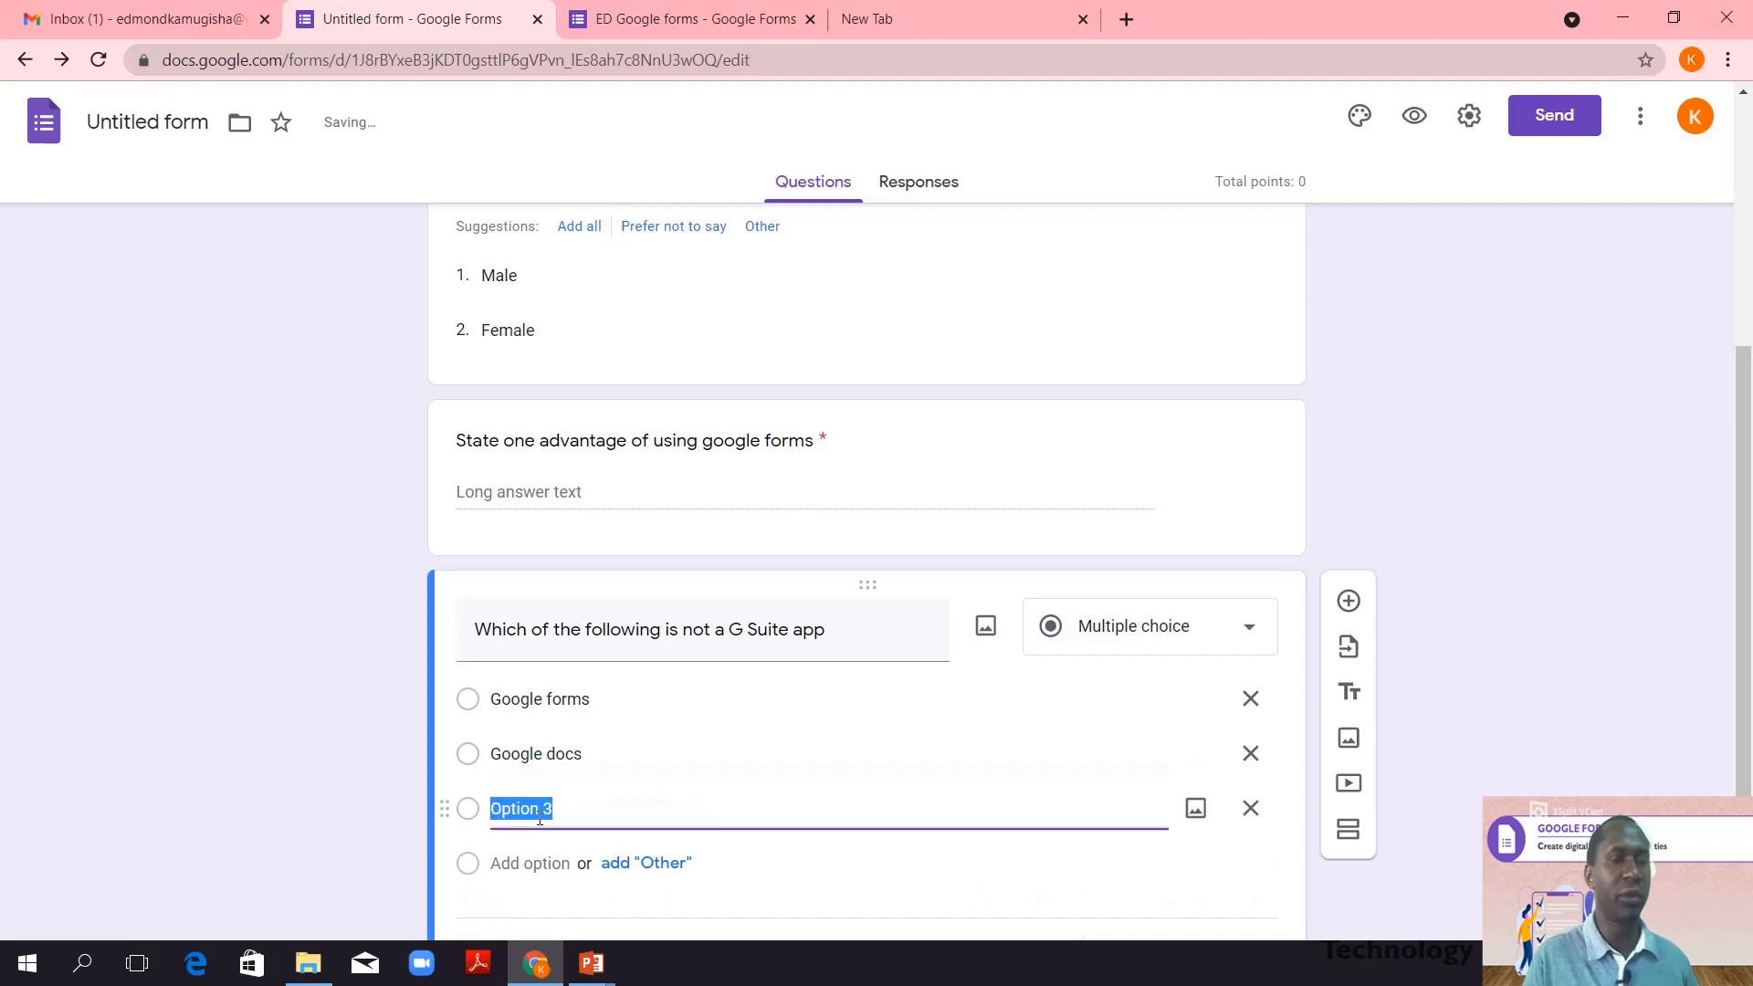
{"action": "type", "text": "Google sheets"}
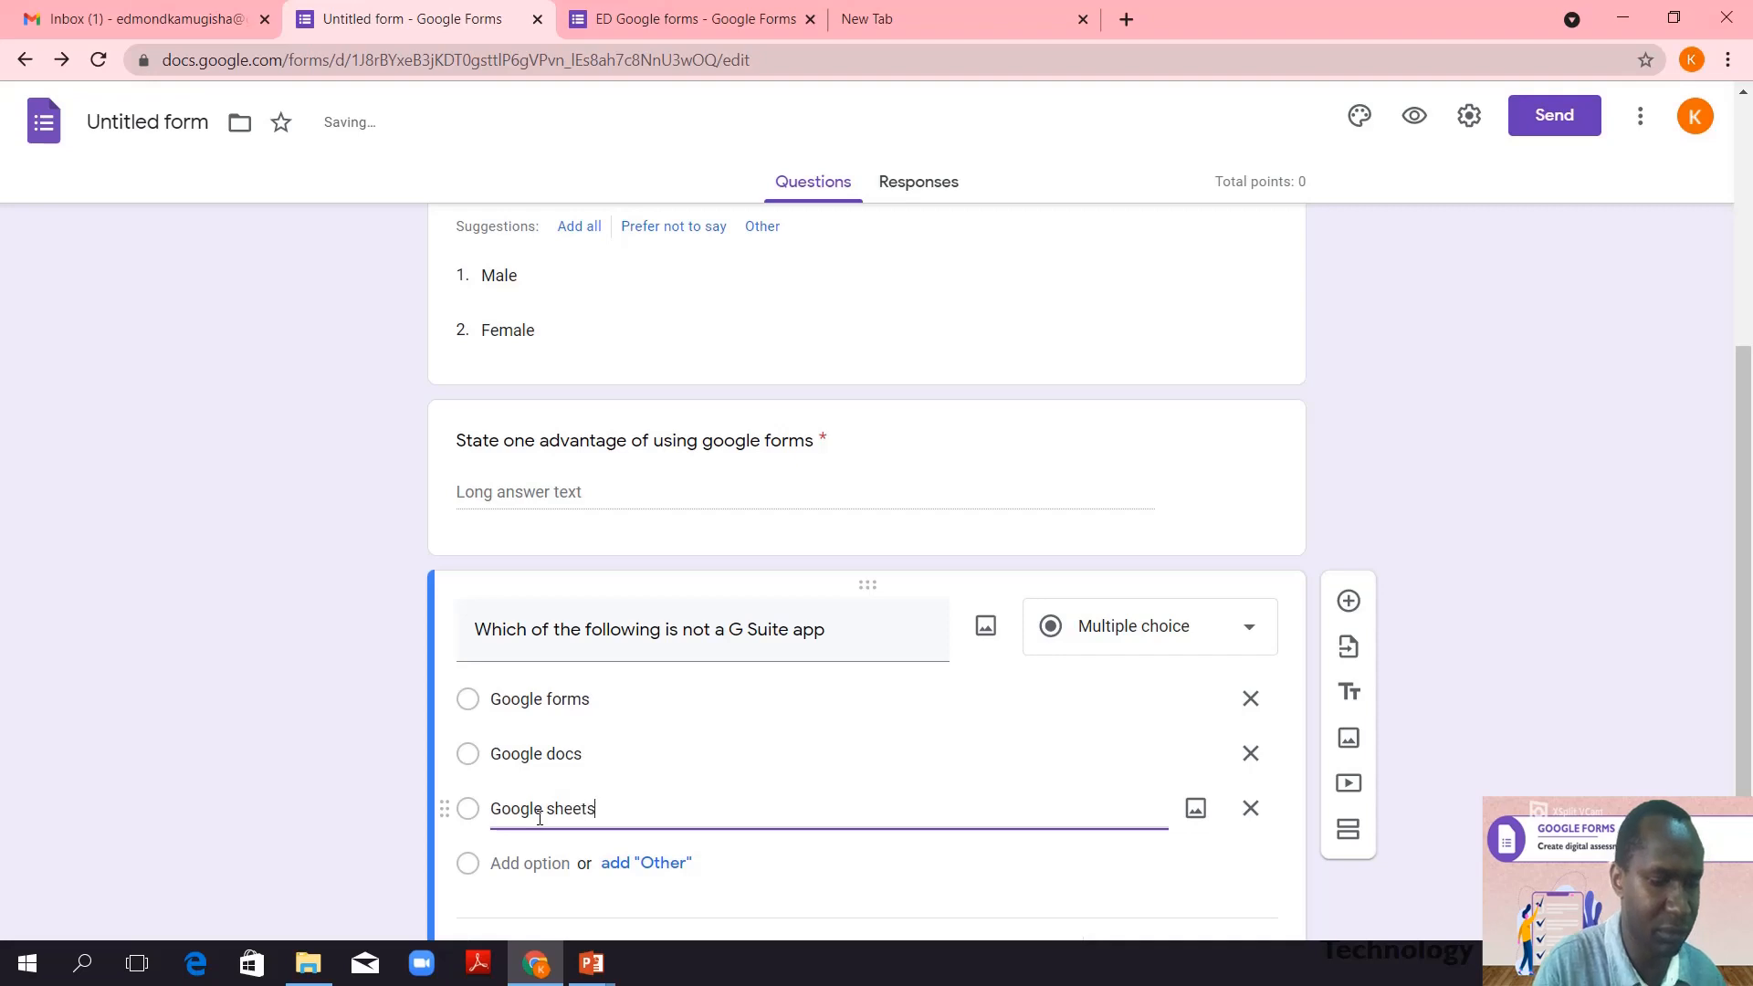
{"action": "left_click", "coordinate": [529, 863]}
{"action": "type", "text": "Goog"}
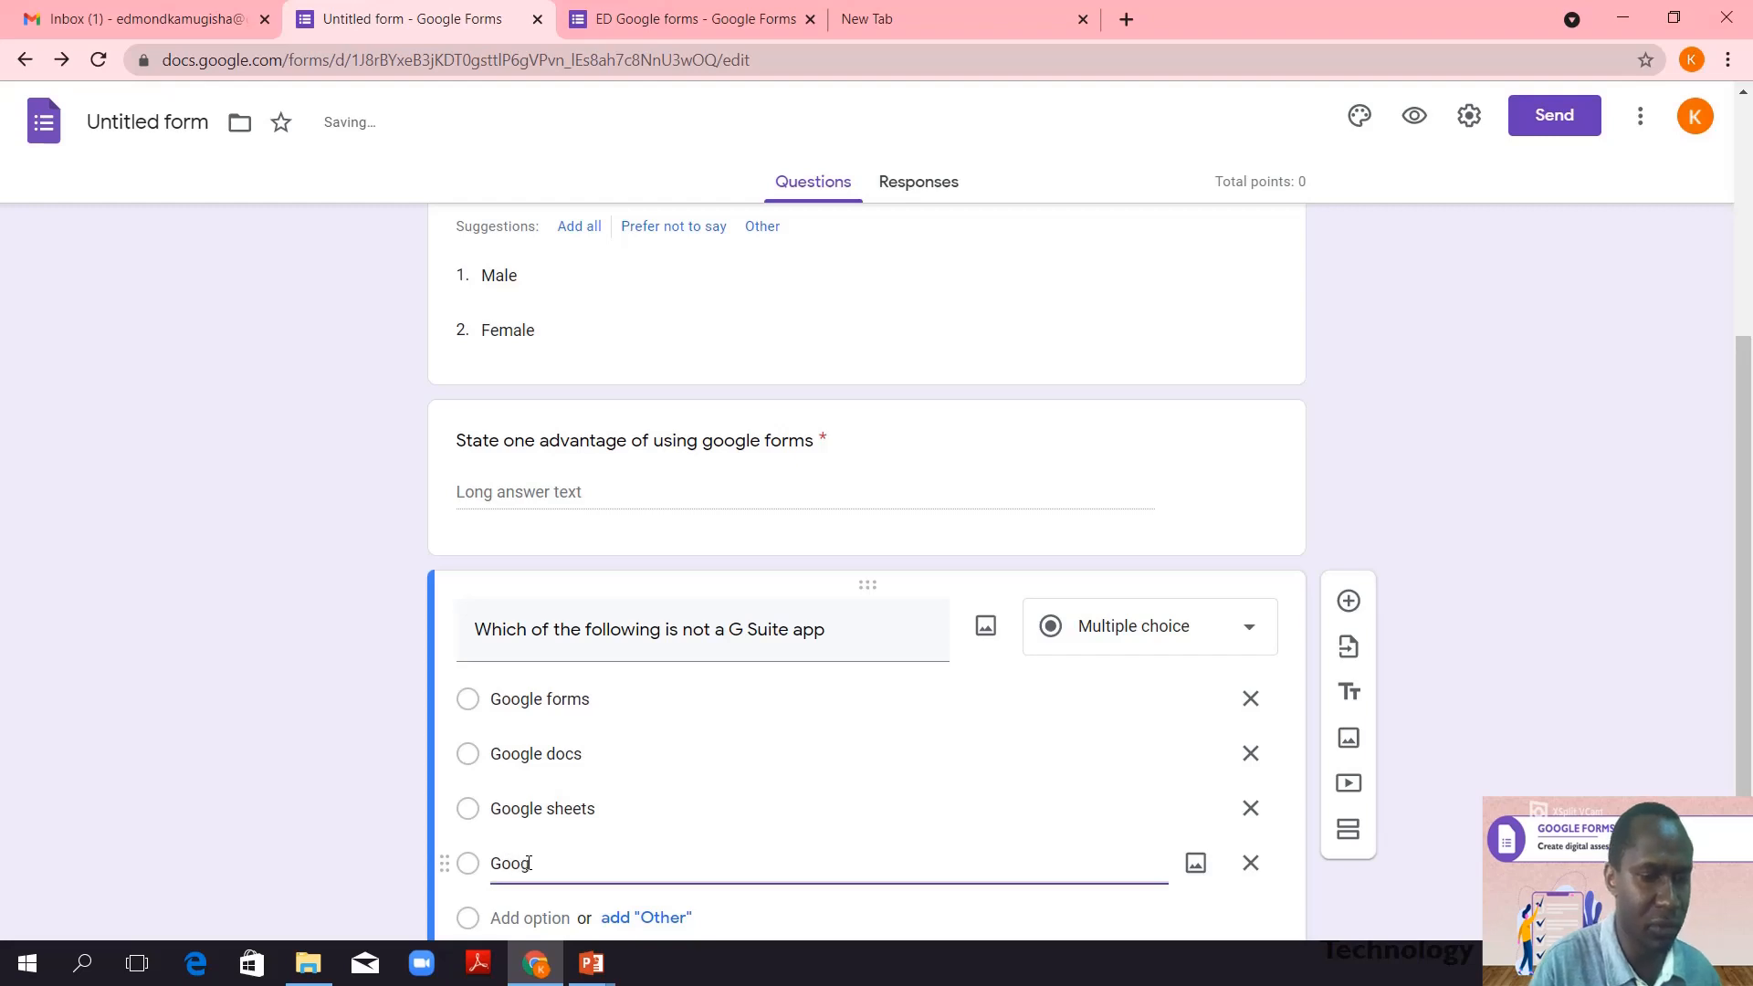
{"action": "type", "text": "le ca"}
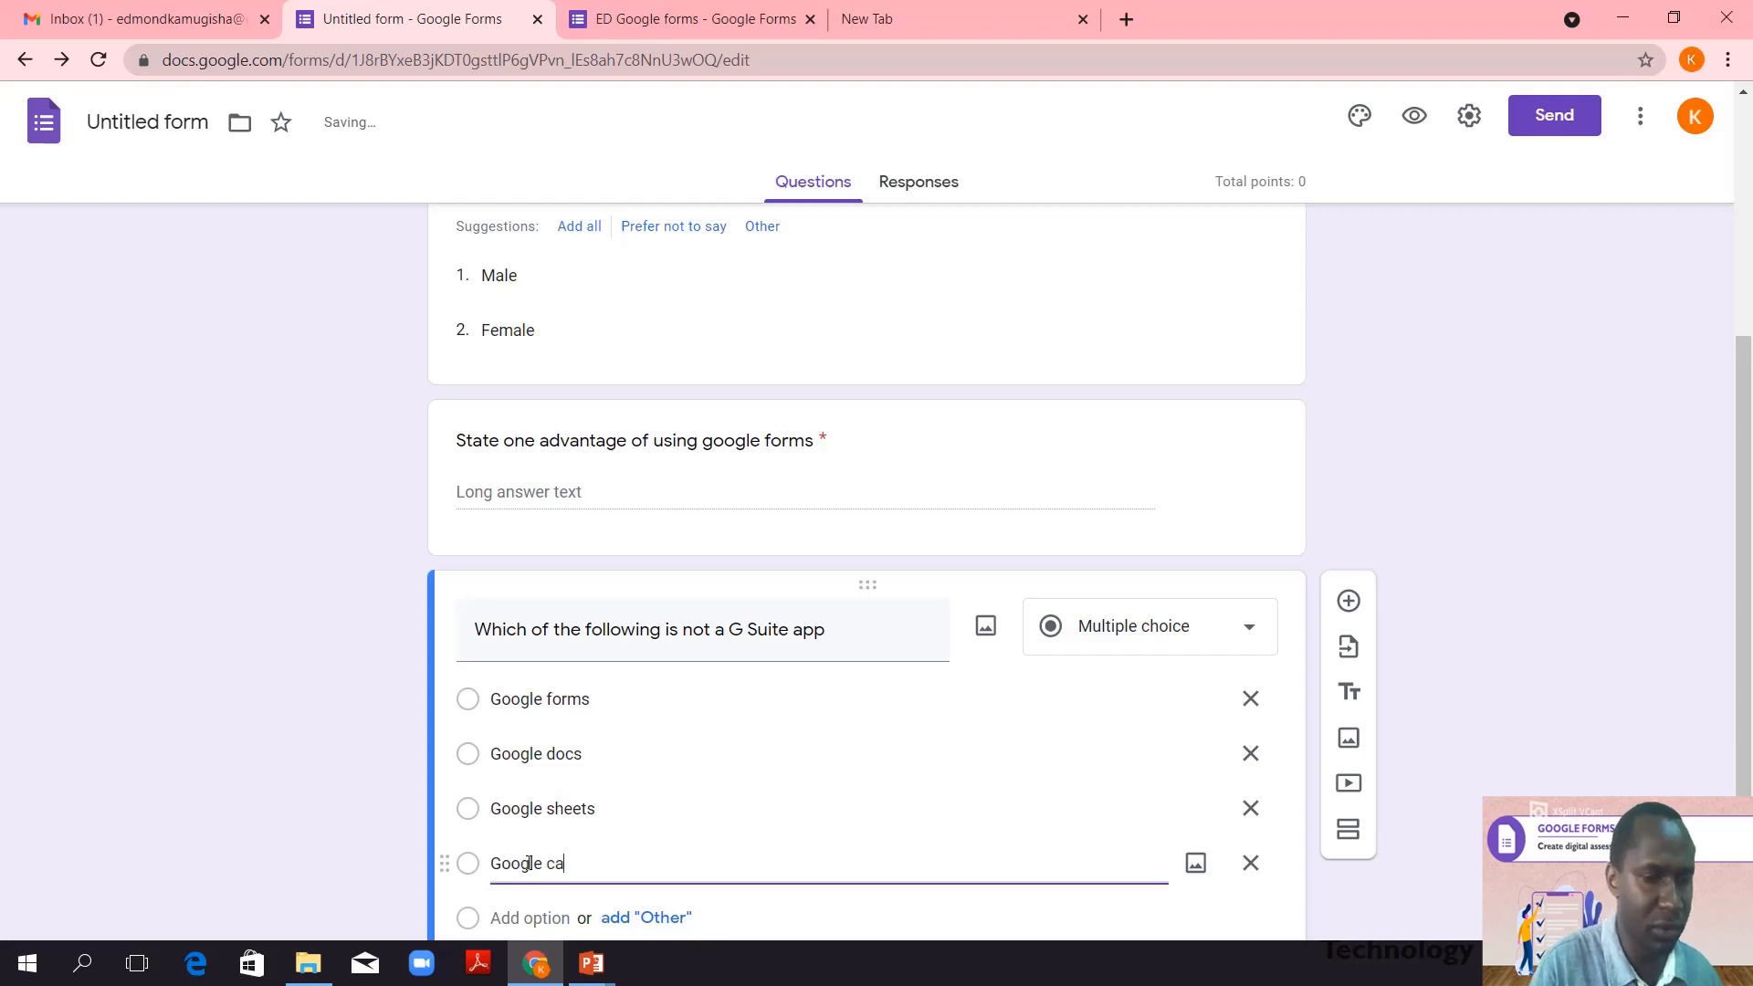
{"action": "type", "text": "nvas"}
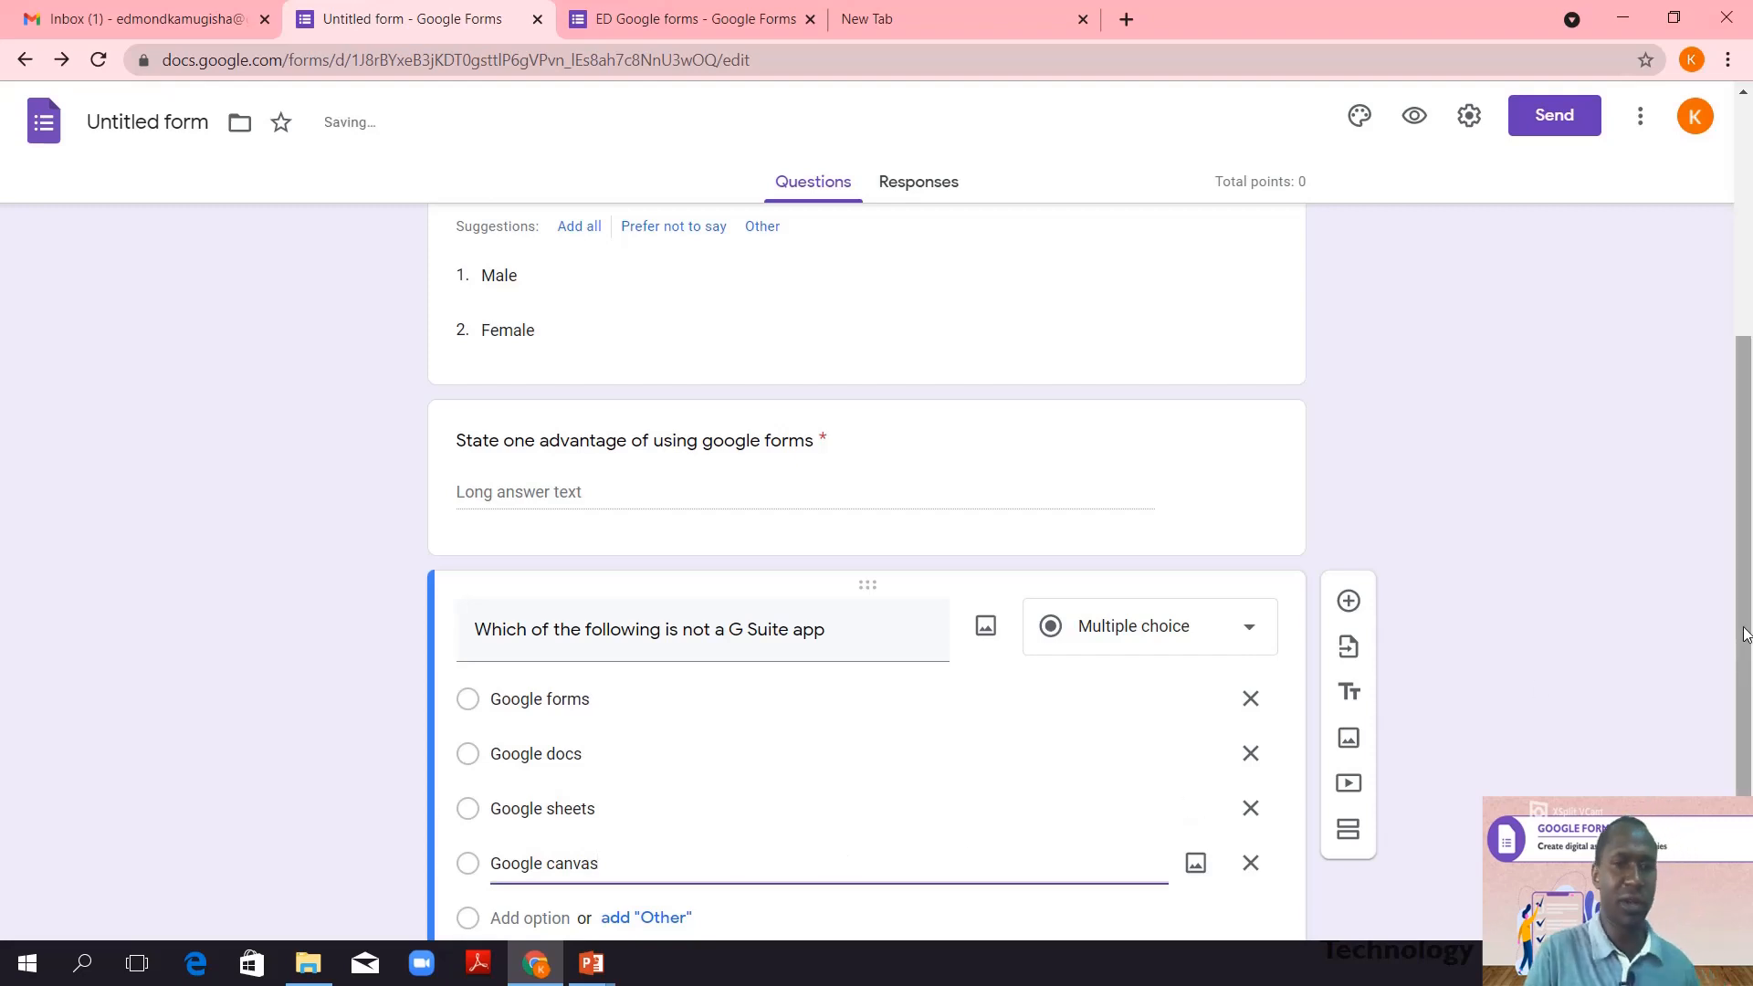
- Set the G Suite question's answer key to "Google canvas" with a value of 5 points
{"action": "left_click_drag", "start_coordinate": [1744, 634], "coordinate": [1745, 738]}
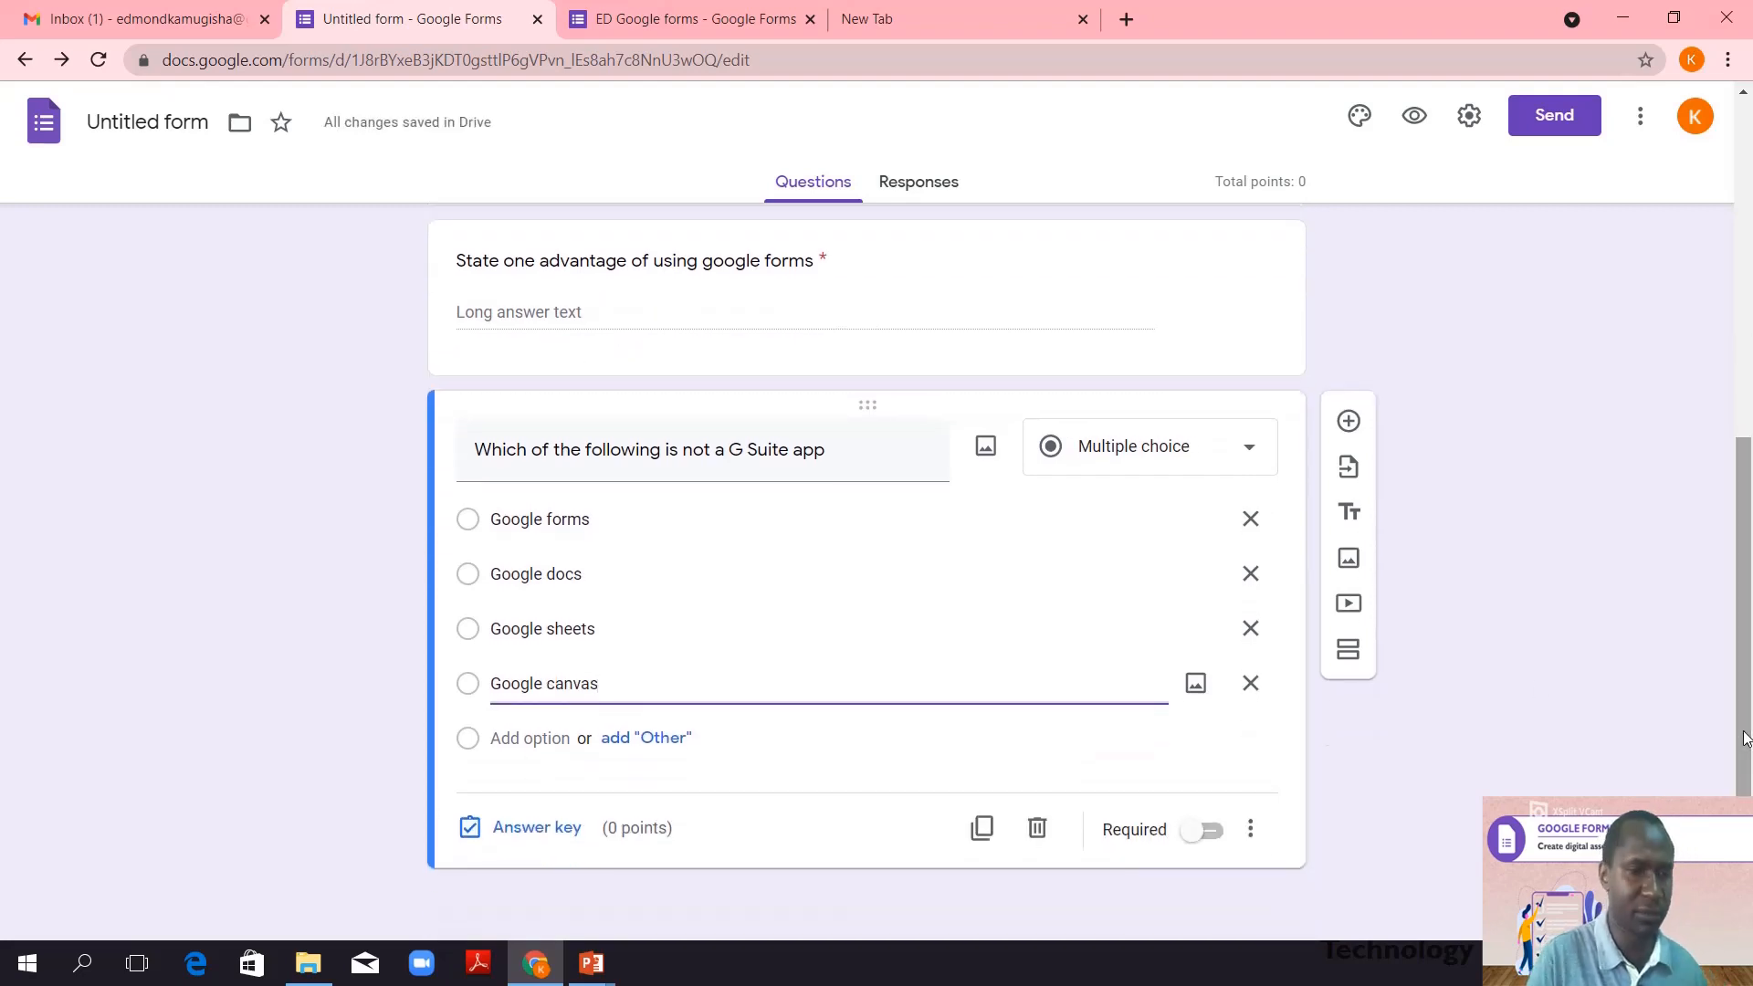
{"action": "left_click", "coordinate": [536, 828]}
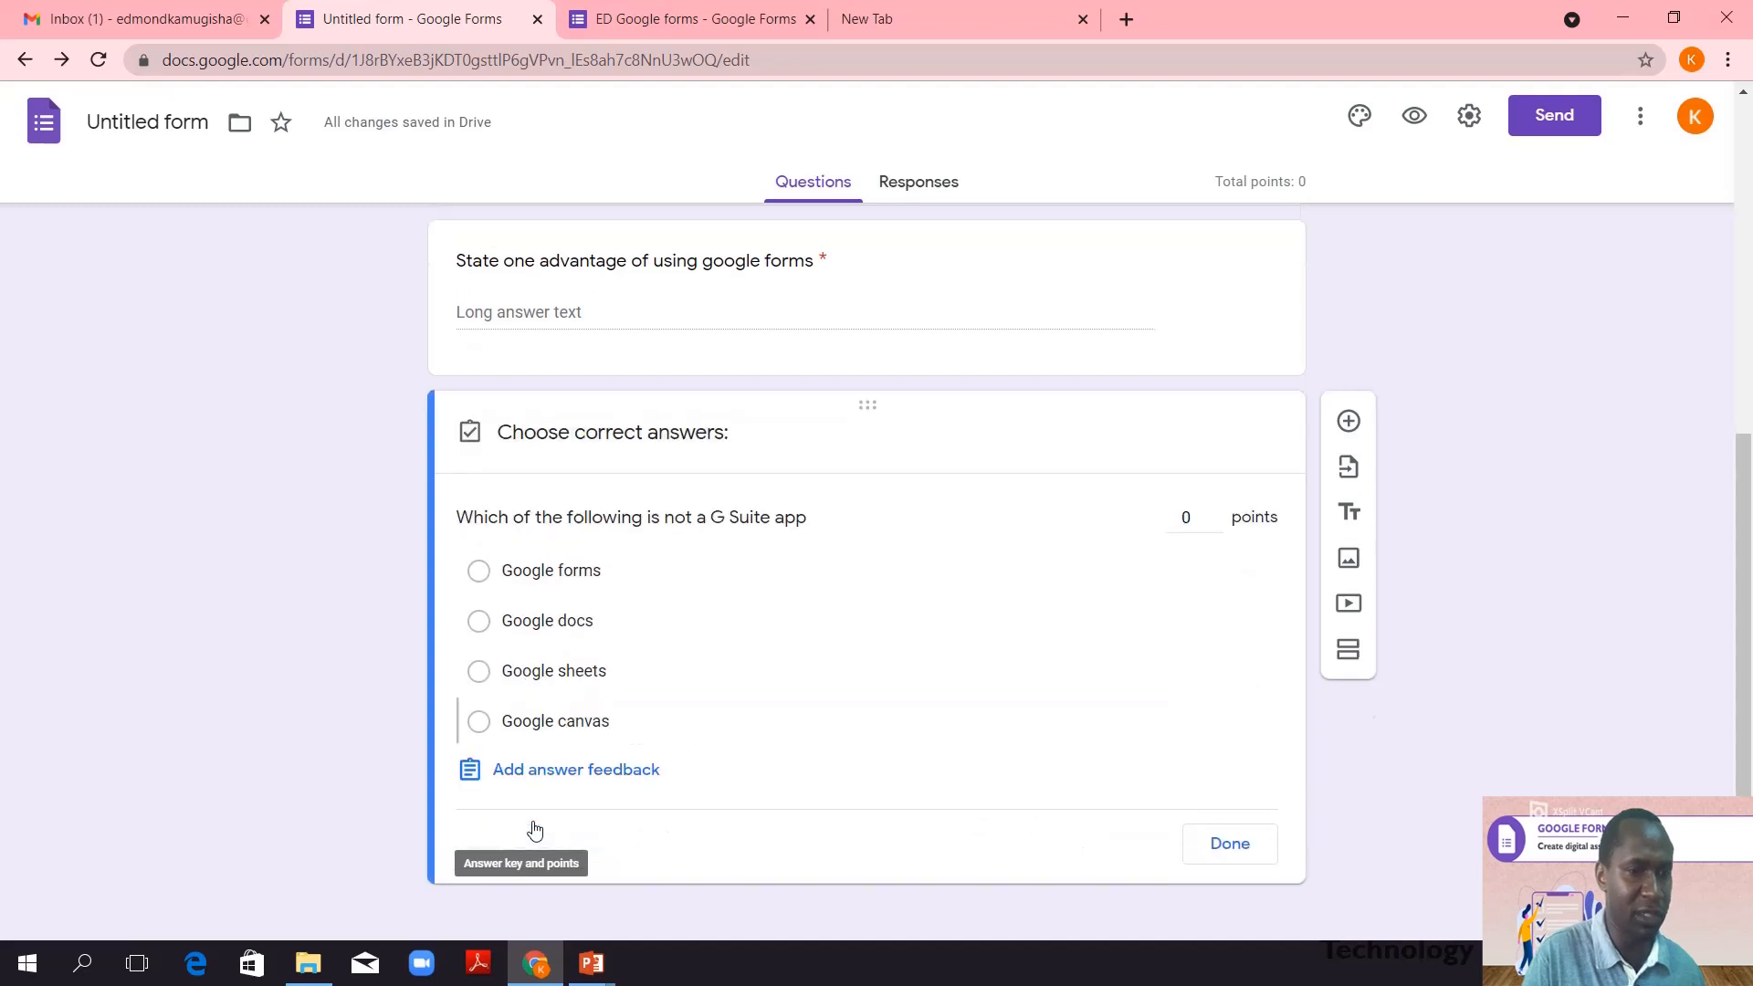
{"action": "left_click", "coordinate": [479, 723]}
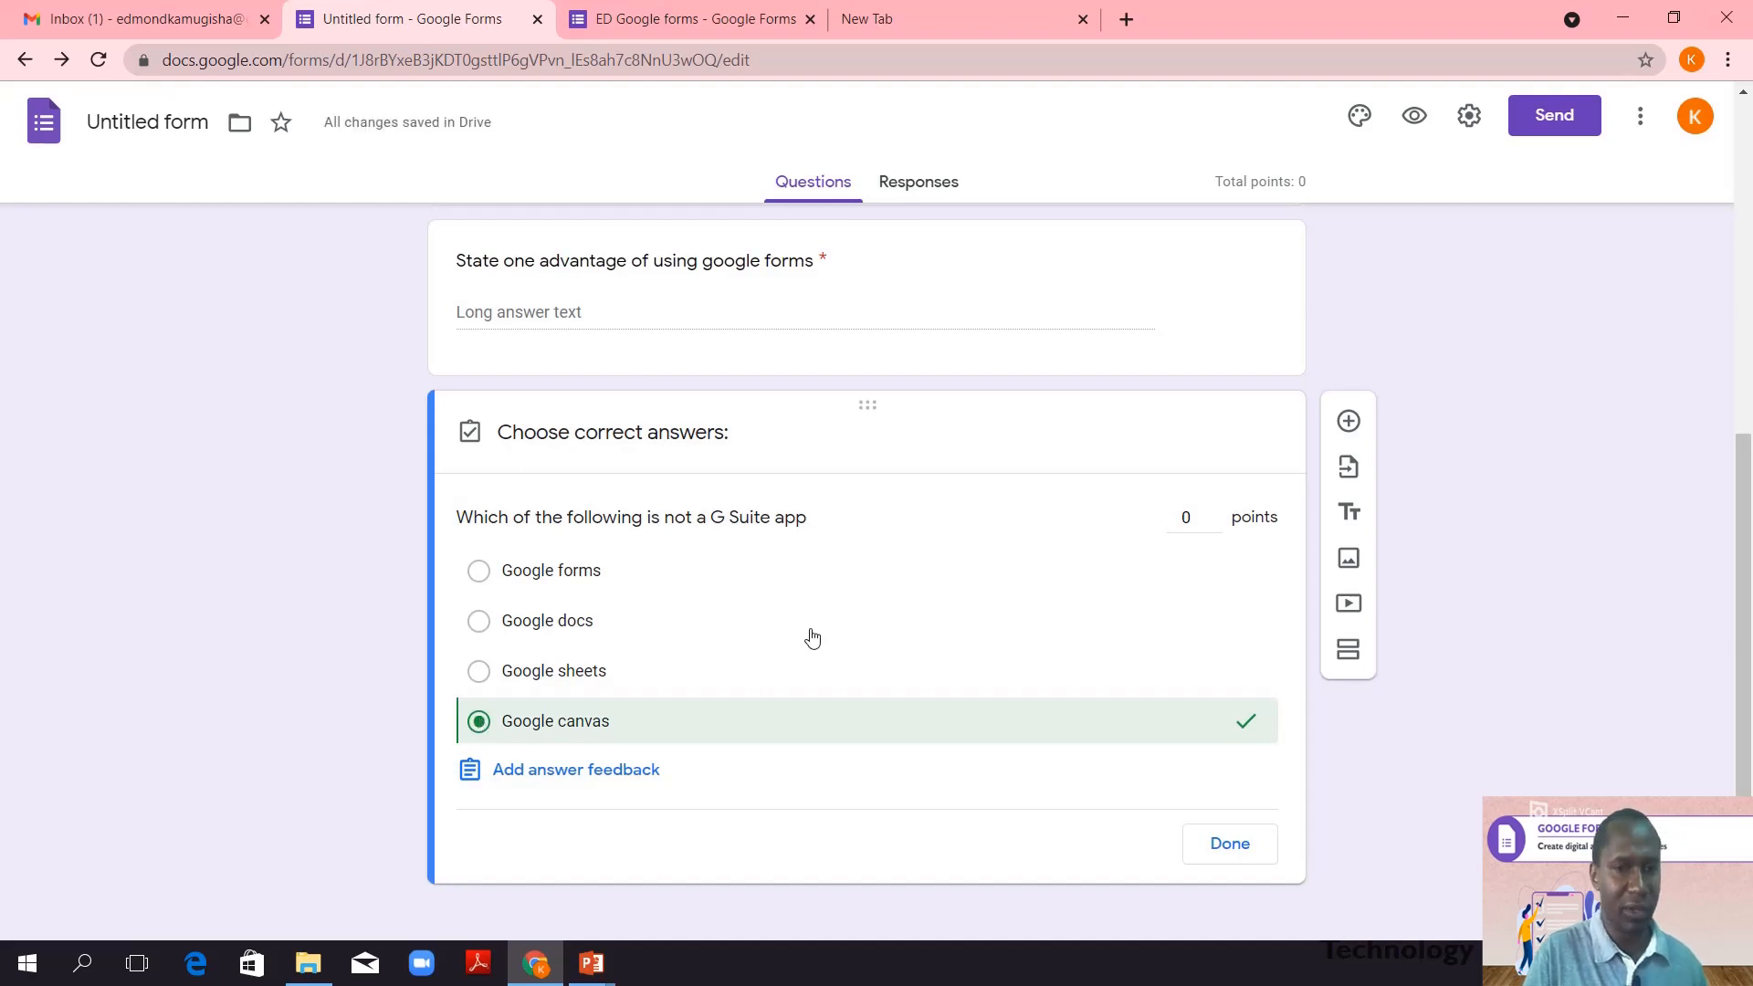
{"action": "left_click", "coordinate": [1216, 512]}
{"action": "left_click", "coordinate": [1215, 513]}
{"action": "left_click", "coordinate": [1215, 512]}
{"action": "left_click", "coordinate": [1215, 512]}
{"action": "left_click", "coordinate": [1216, 512]}
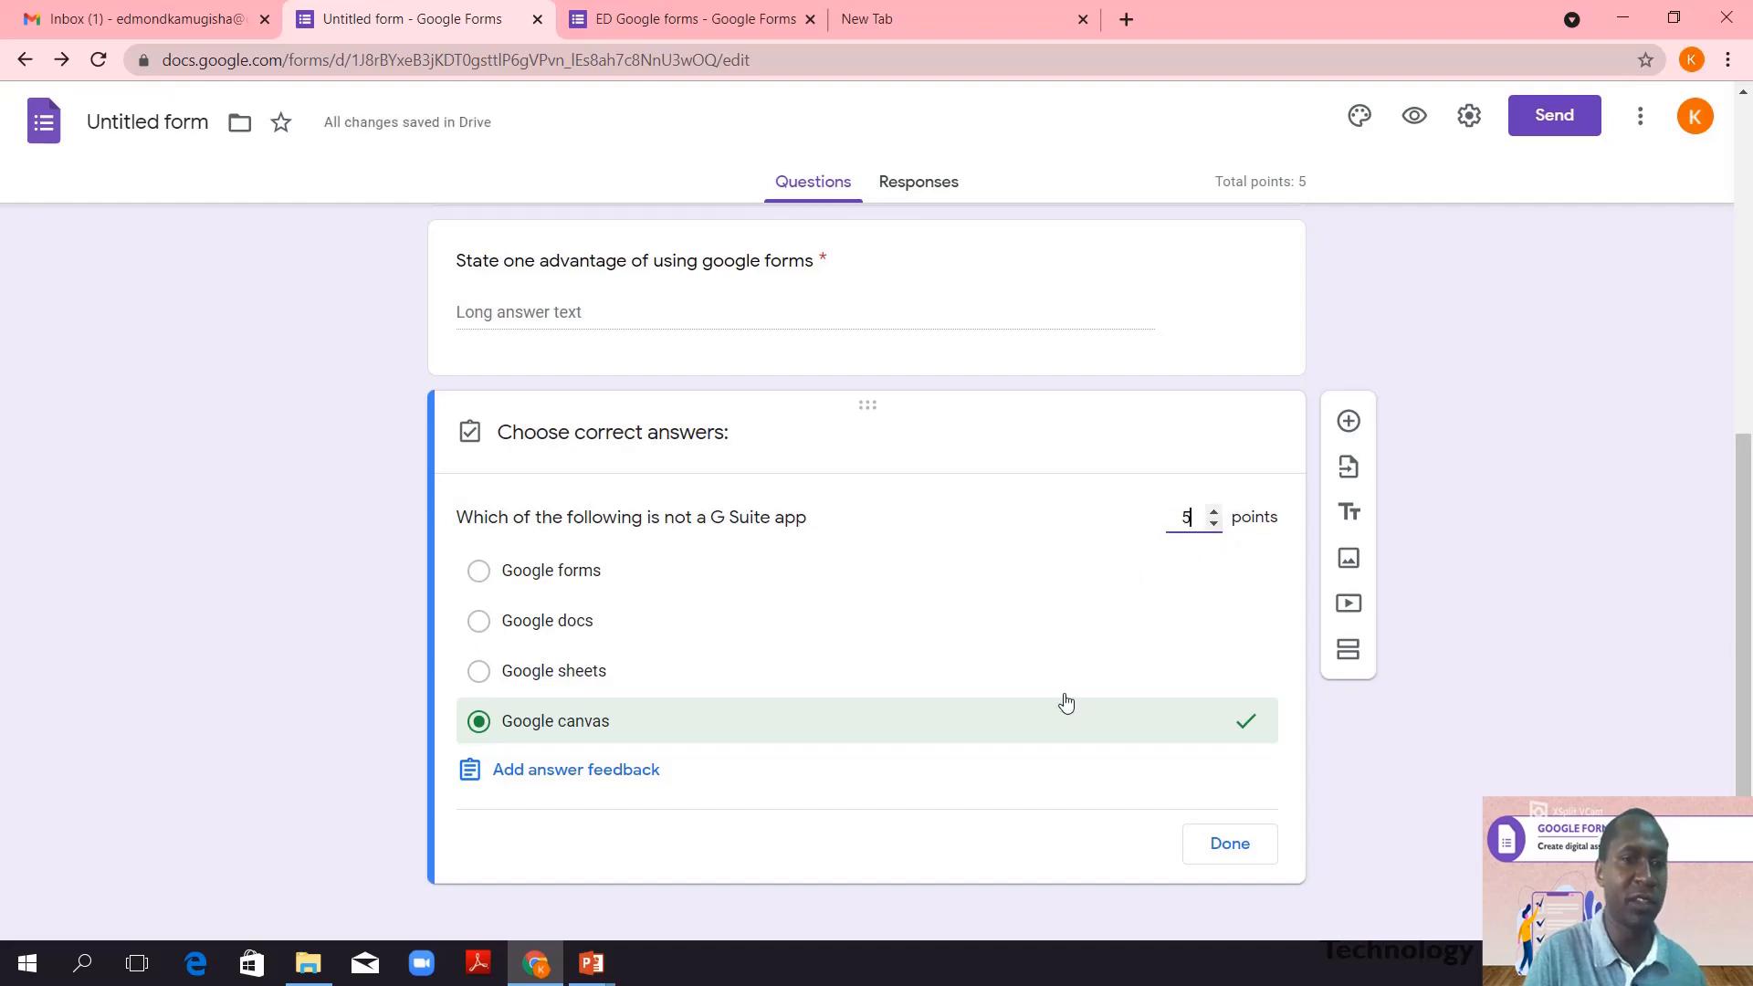
{"action": "left_click", "coordinate": [1231, 845]}
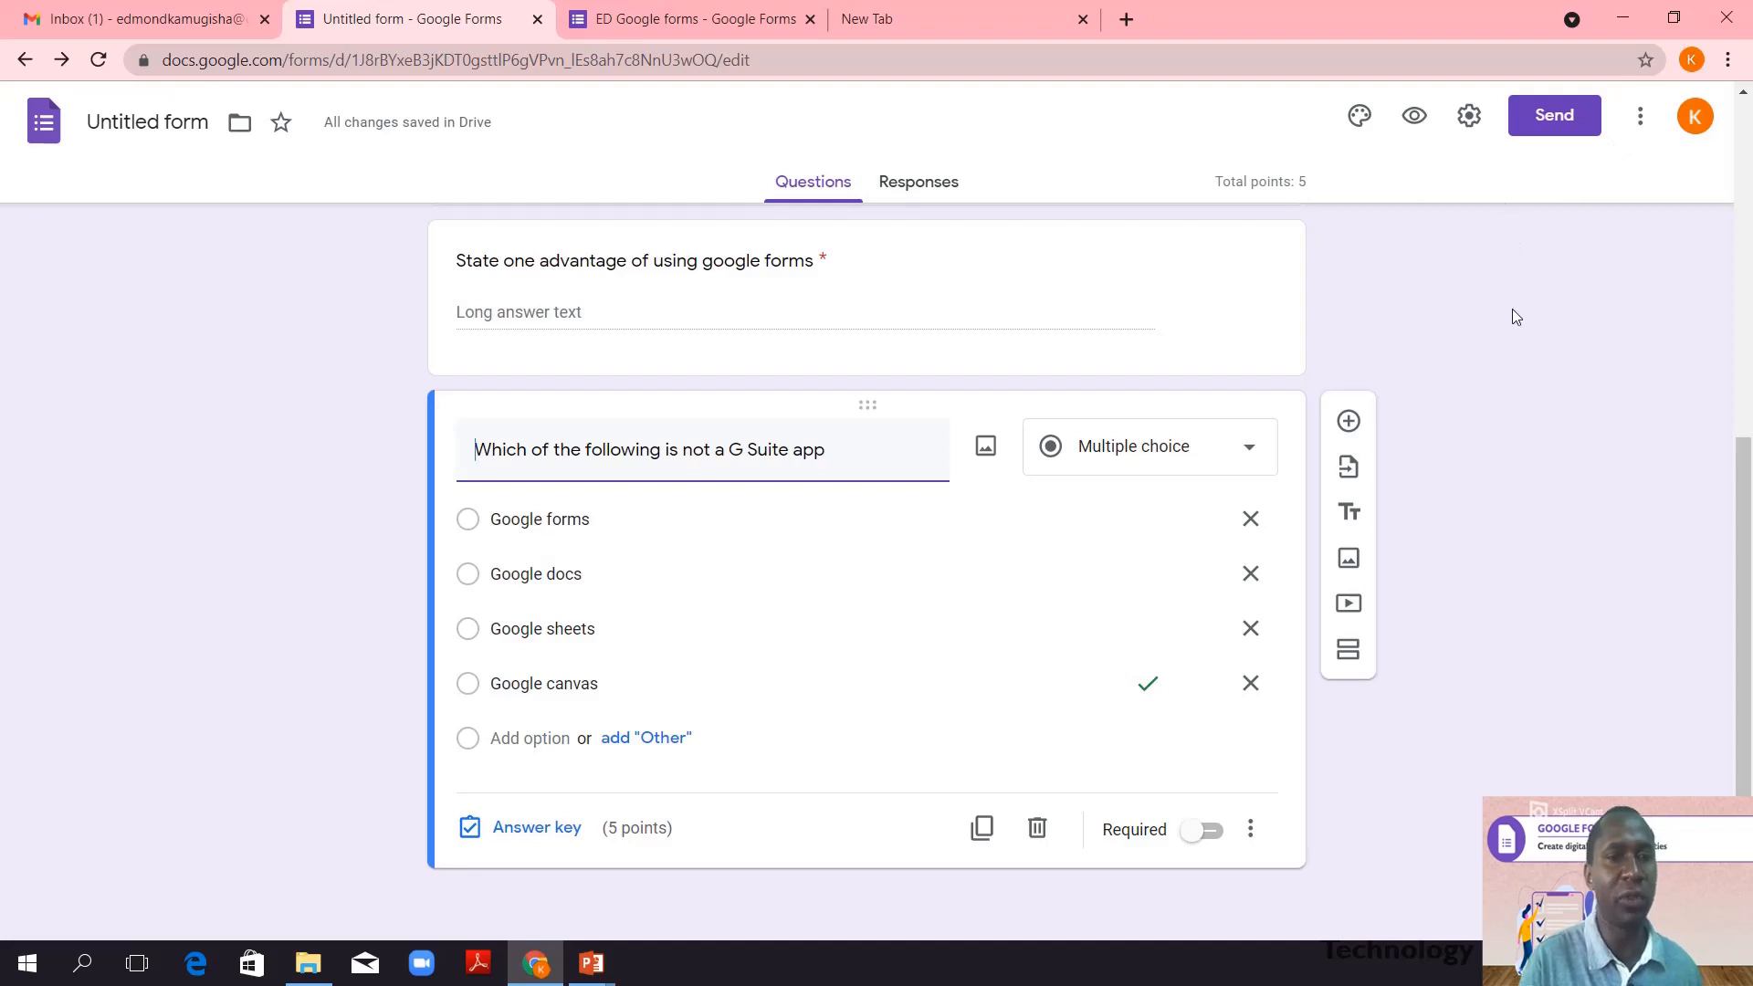
- Check the form's responses and return to its questions
{"action": "left_click", "coordinate": [922, 183]}
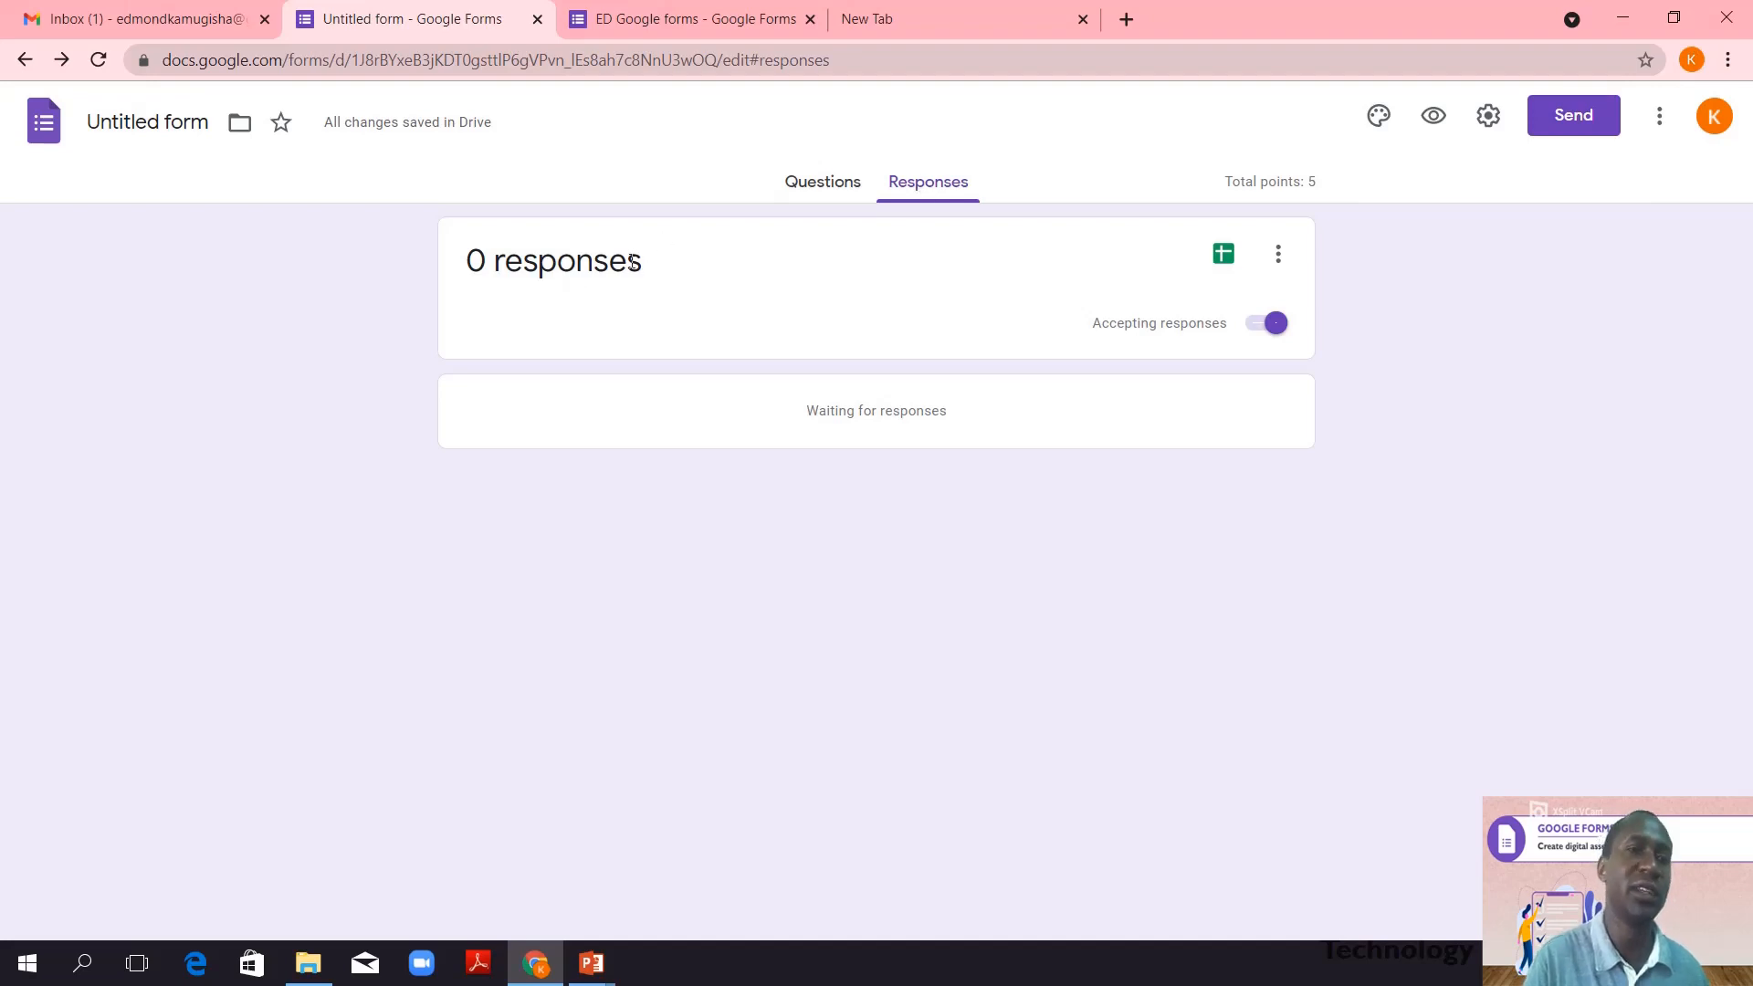
{"action": "left_click", "coordinate": [820, 183]}
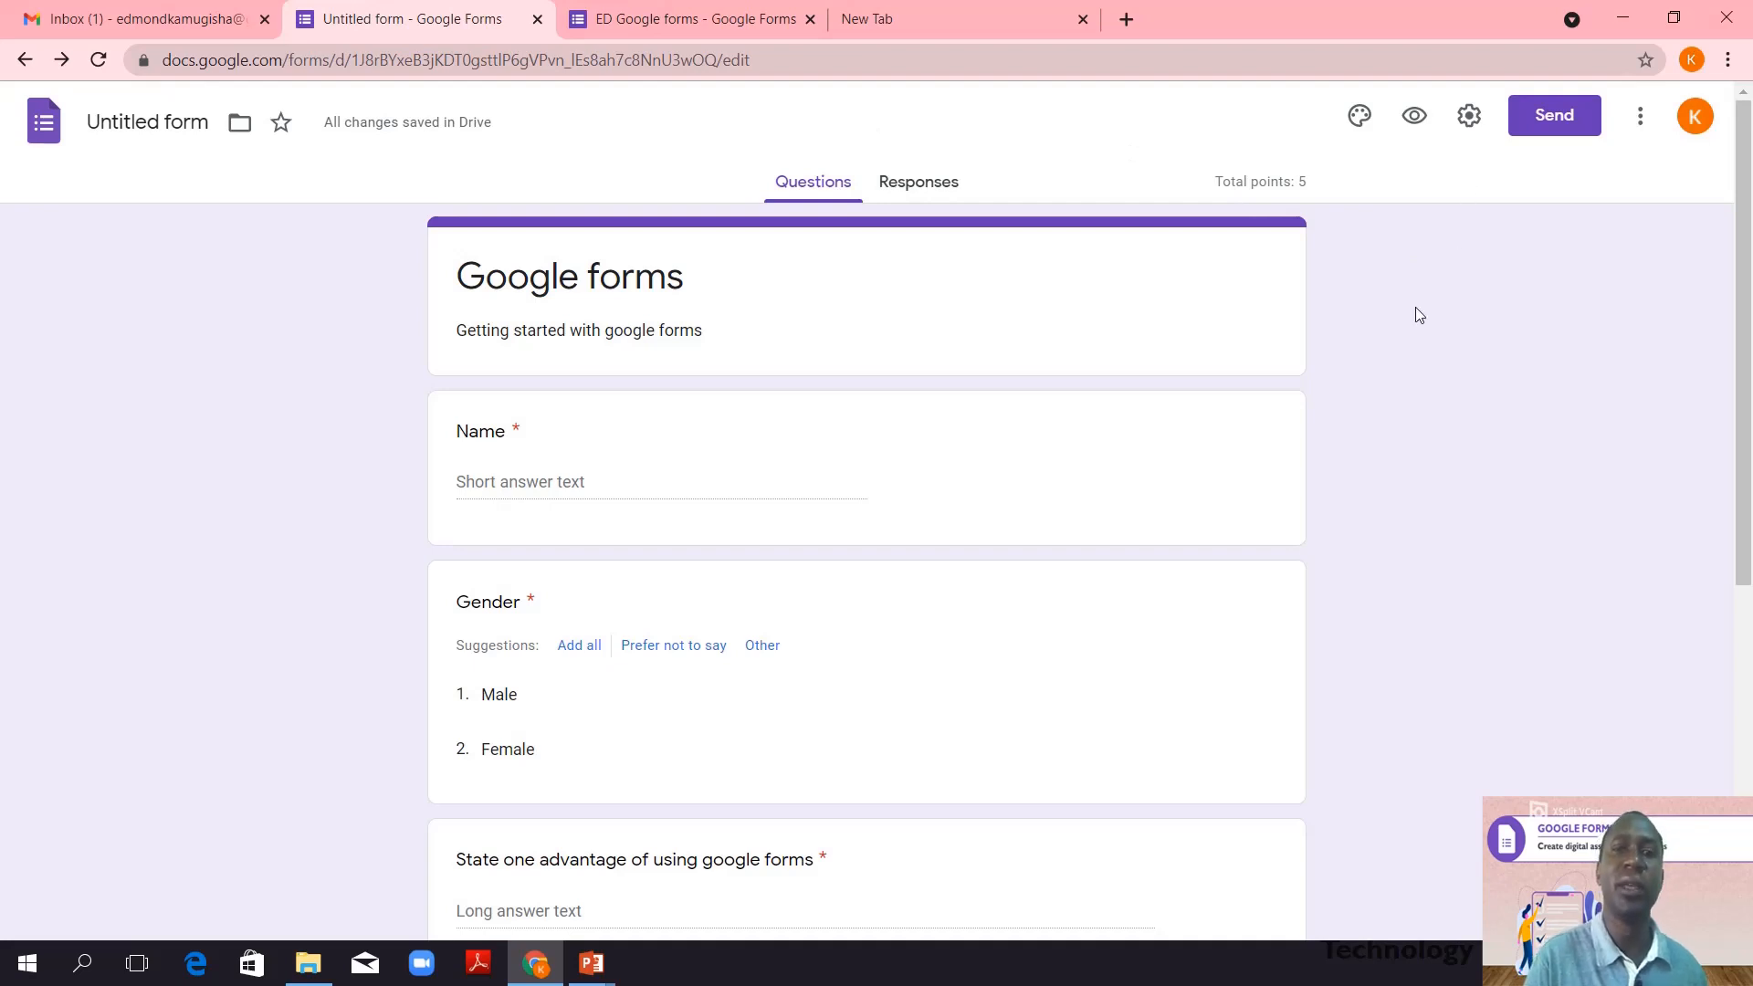
- Generate a shortened share link for the form and copy it to the clipboard
{"action": "left_click", "coordinate": [1563, 119]}
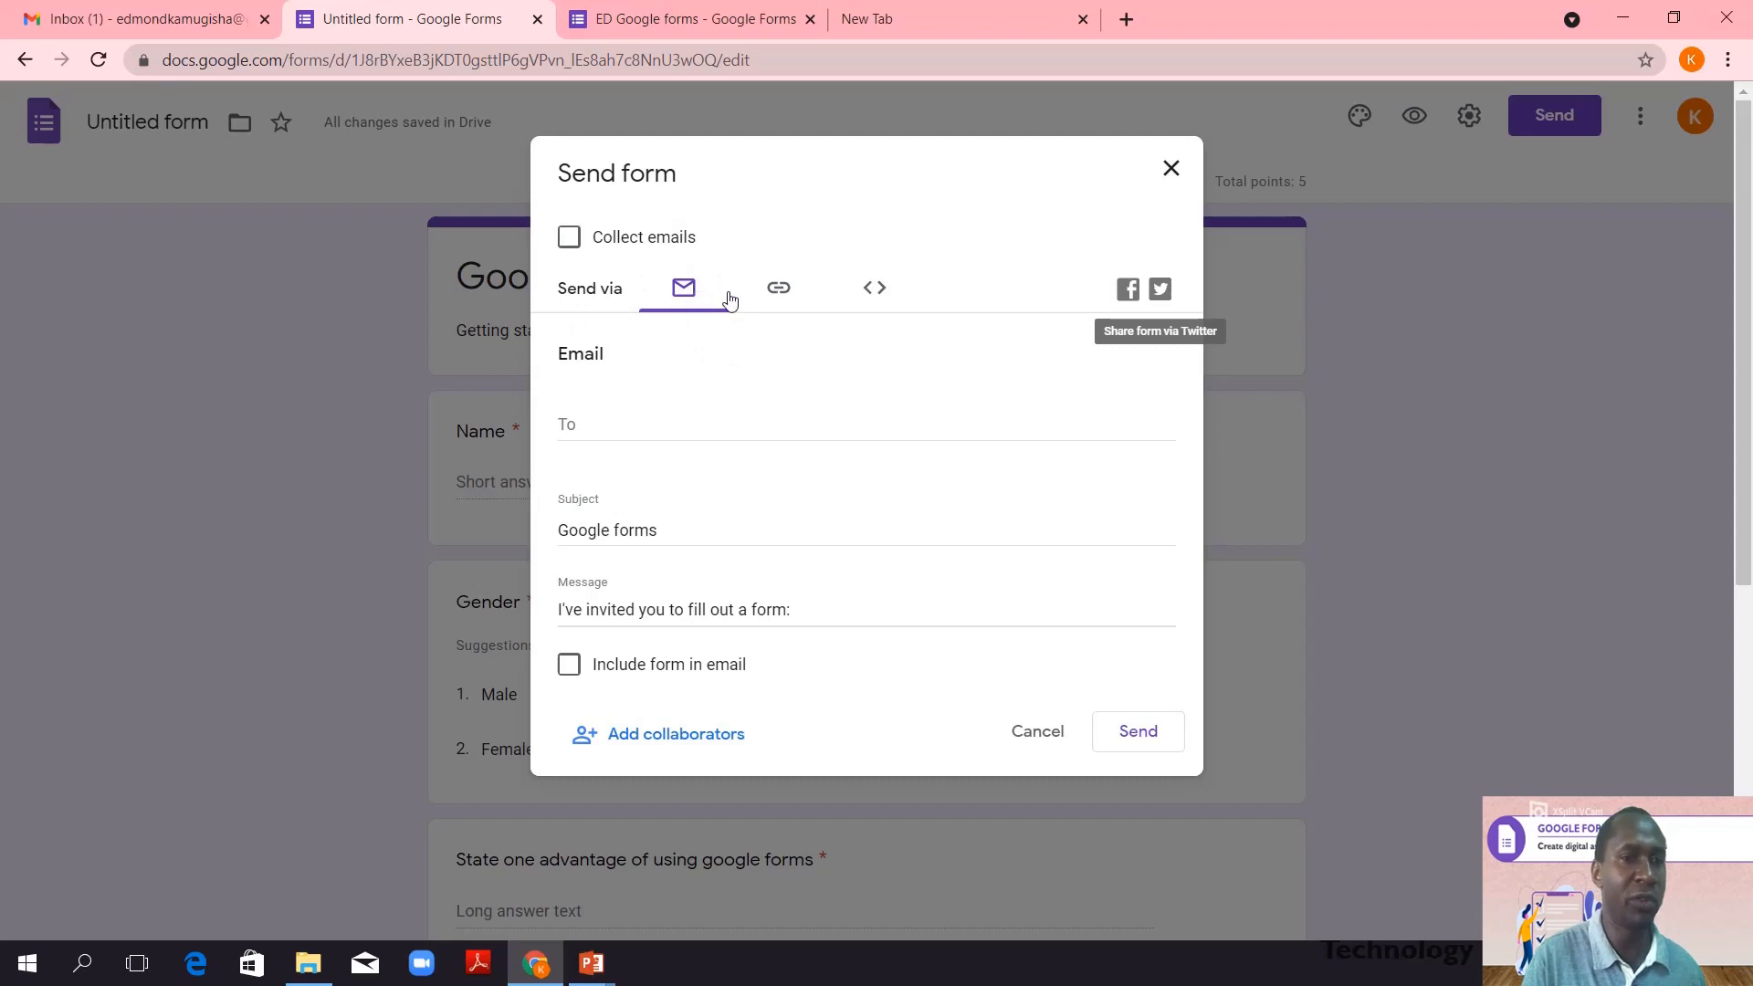
{"action": "left_click", "coordinate": [778, 288]}
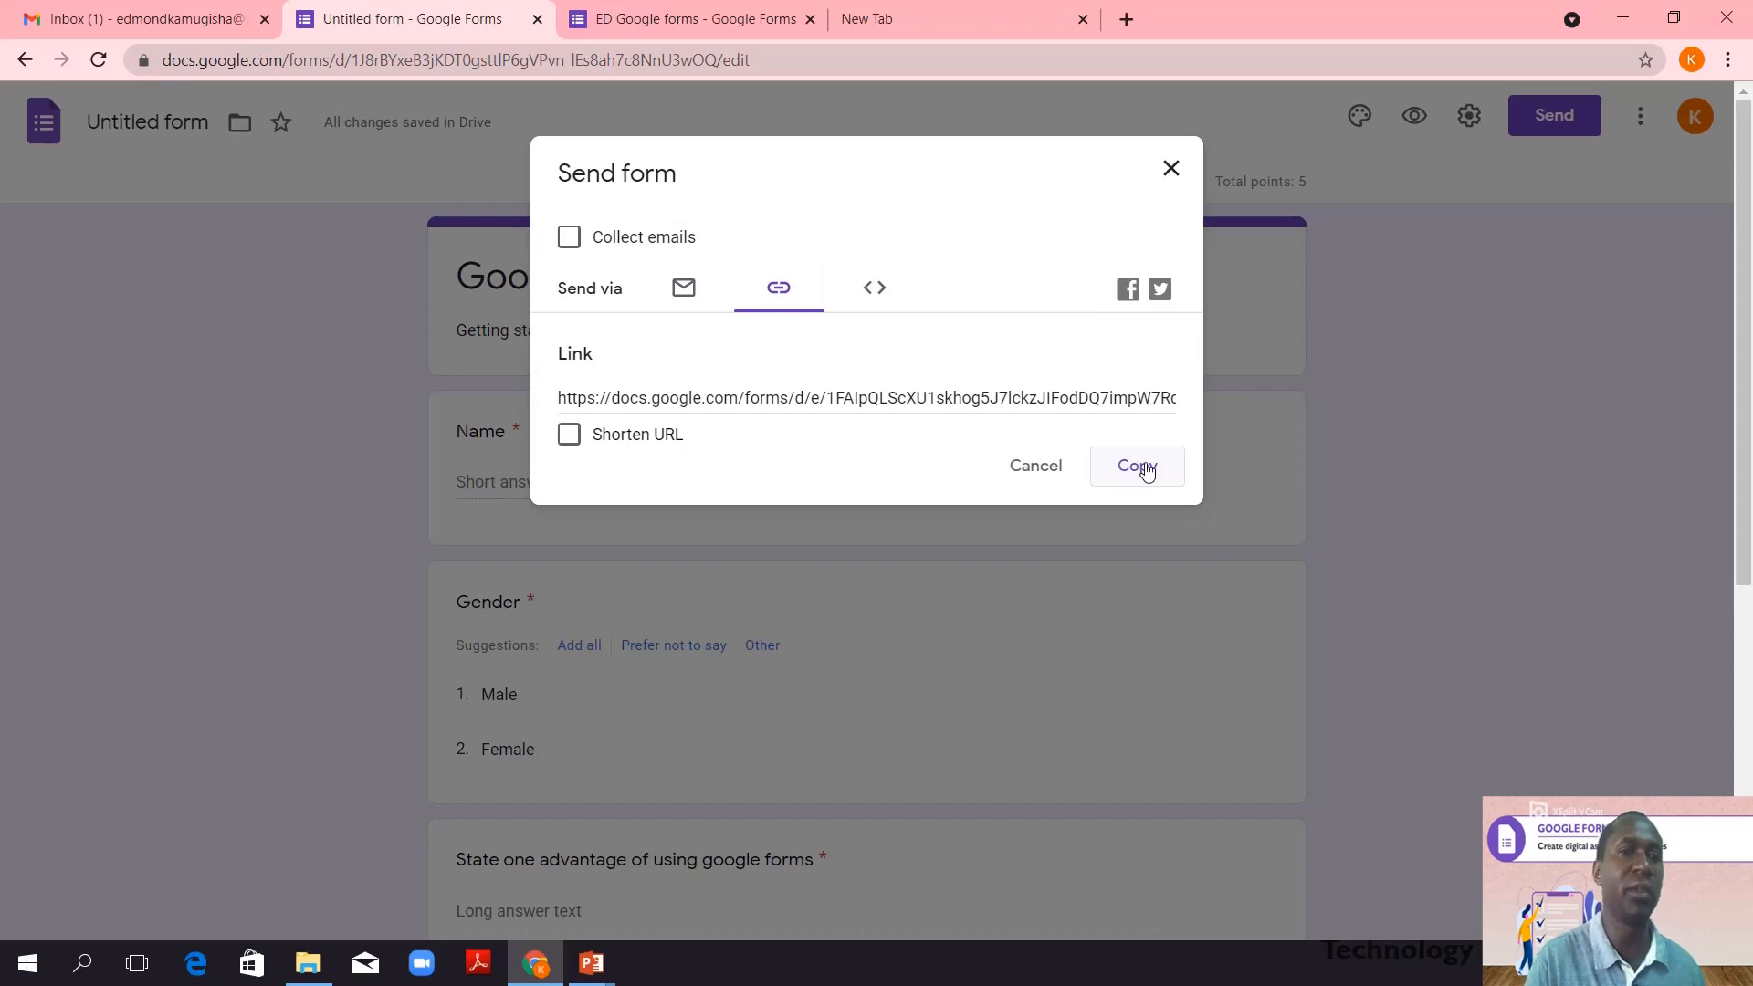
{"action": "left_click", "coordinate": [568, 434]}
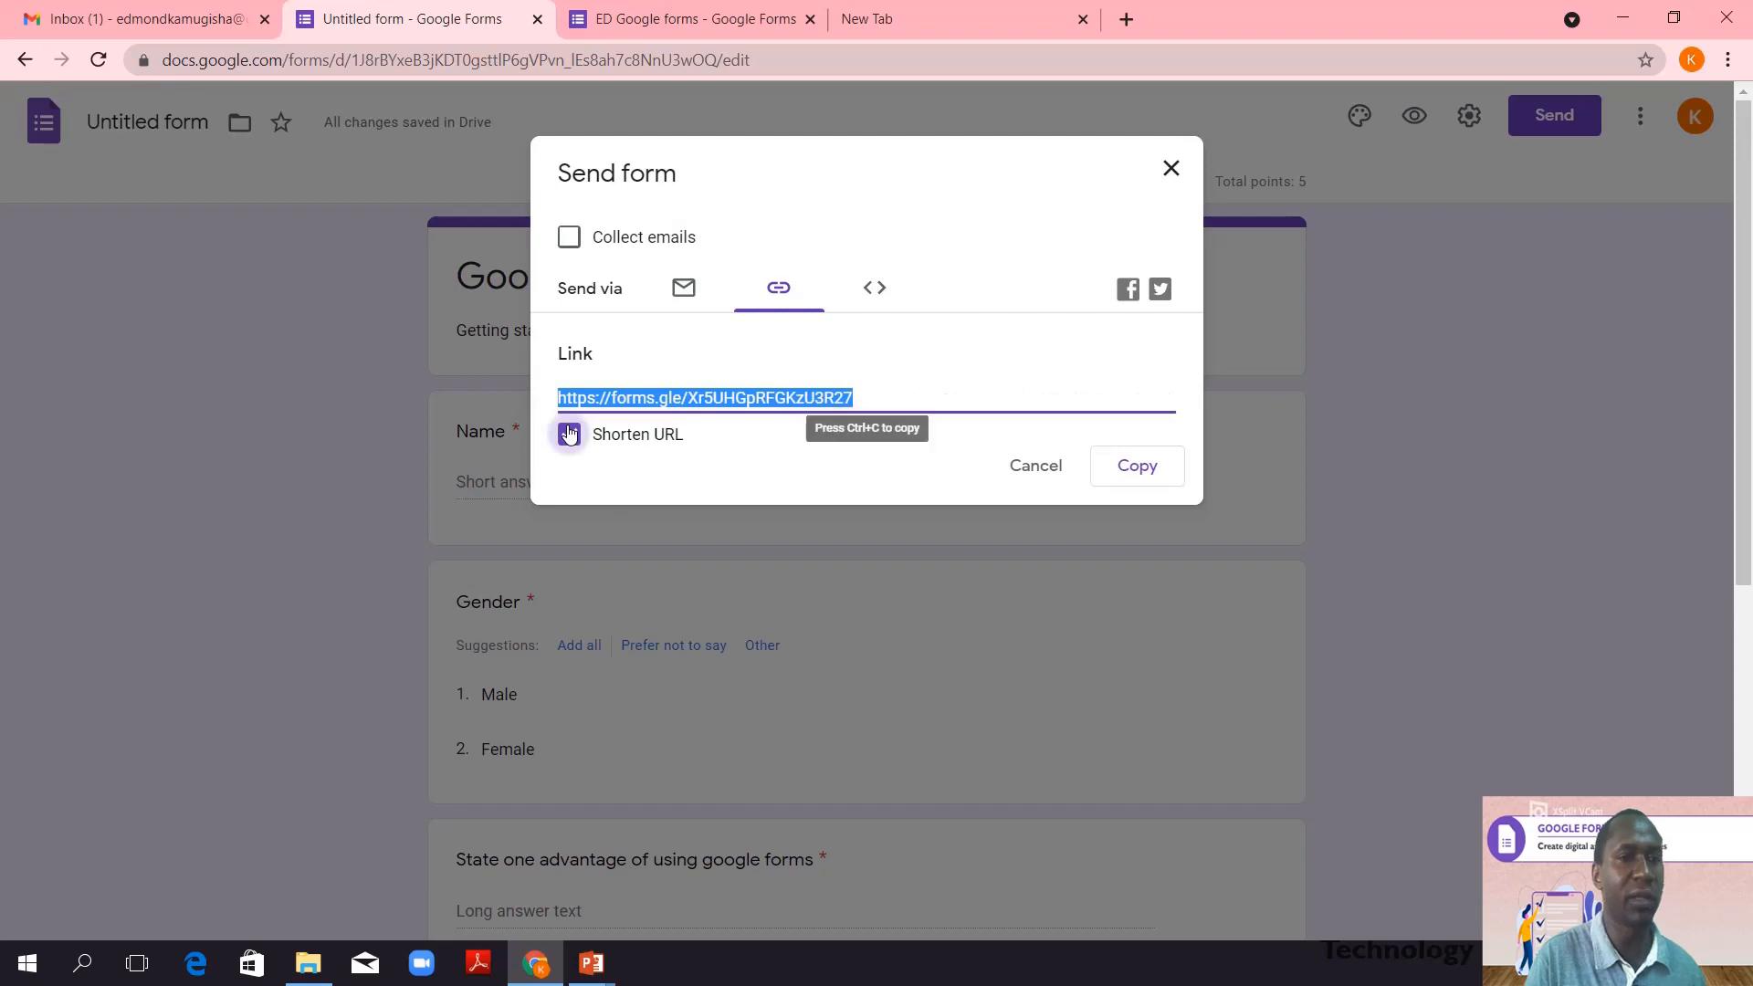
{"action": "left_click", "coordinate": [1146, 467]}
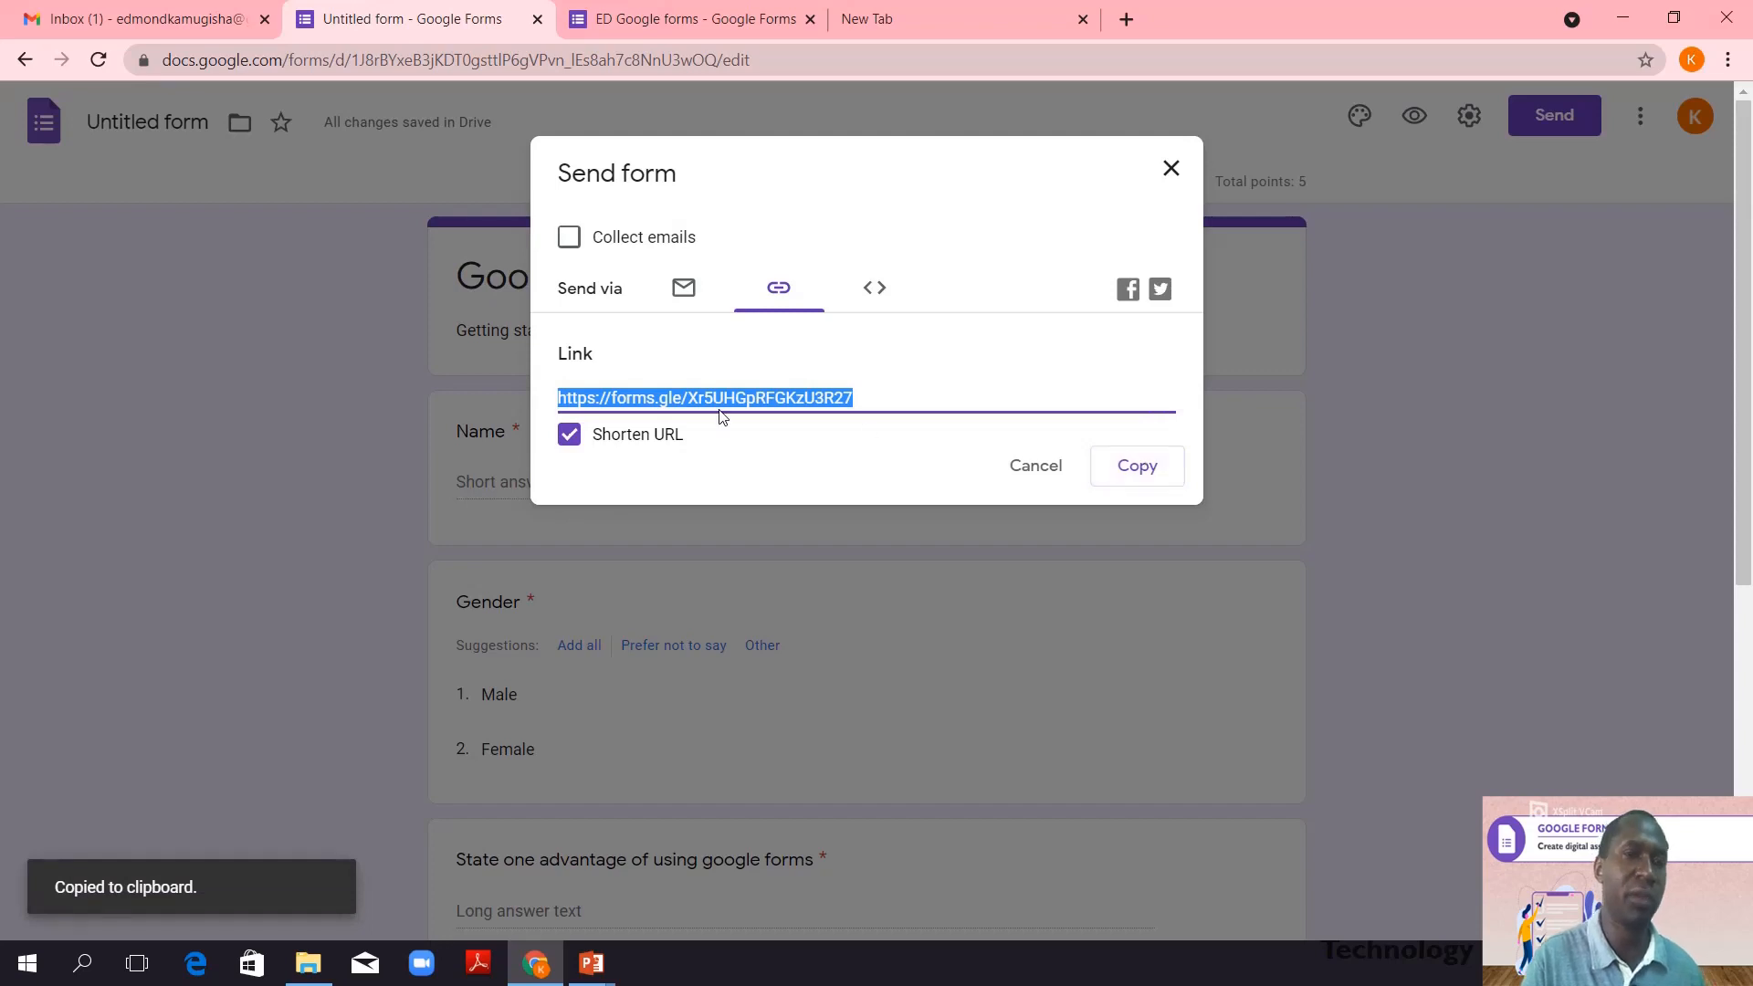
- Send the form by email to the suggested Gmail contact, keeping the default subject and message
{"action": "left_click", "coordinate": [684, 290]}
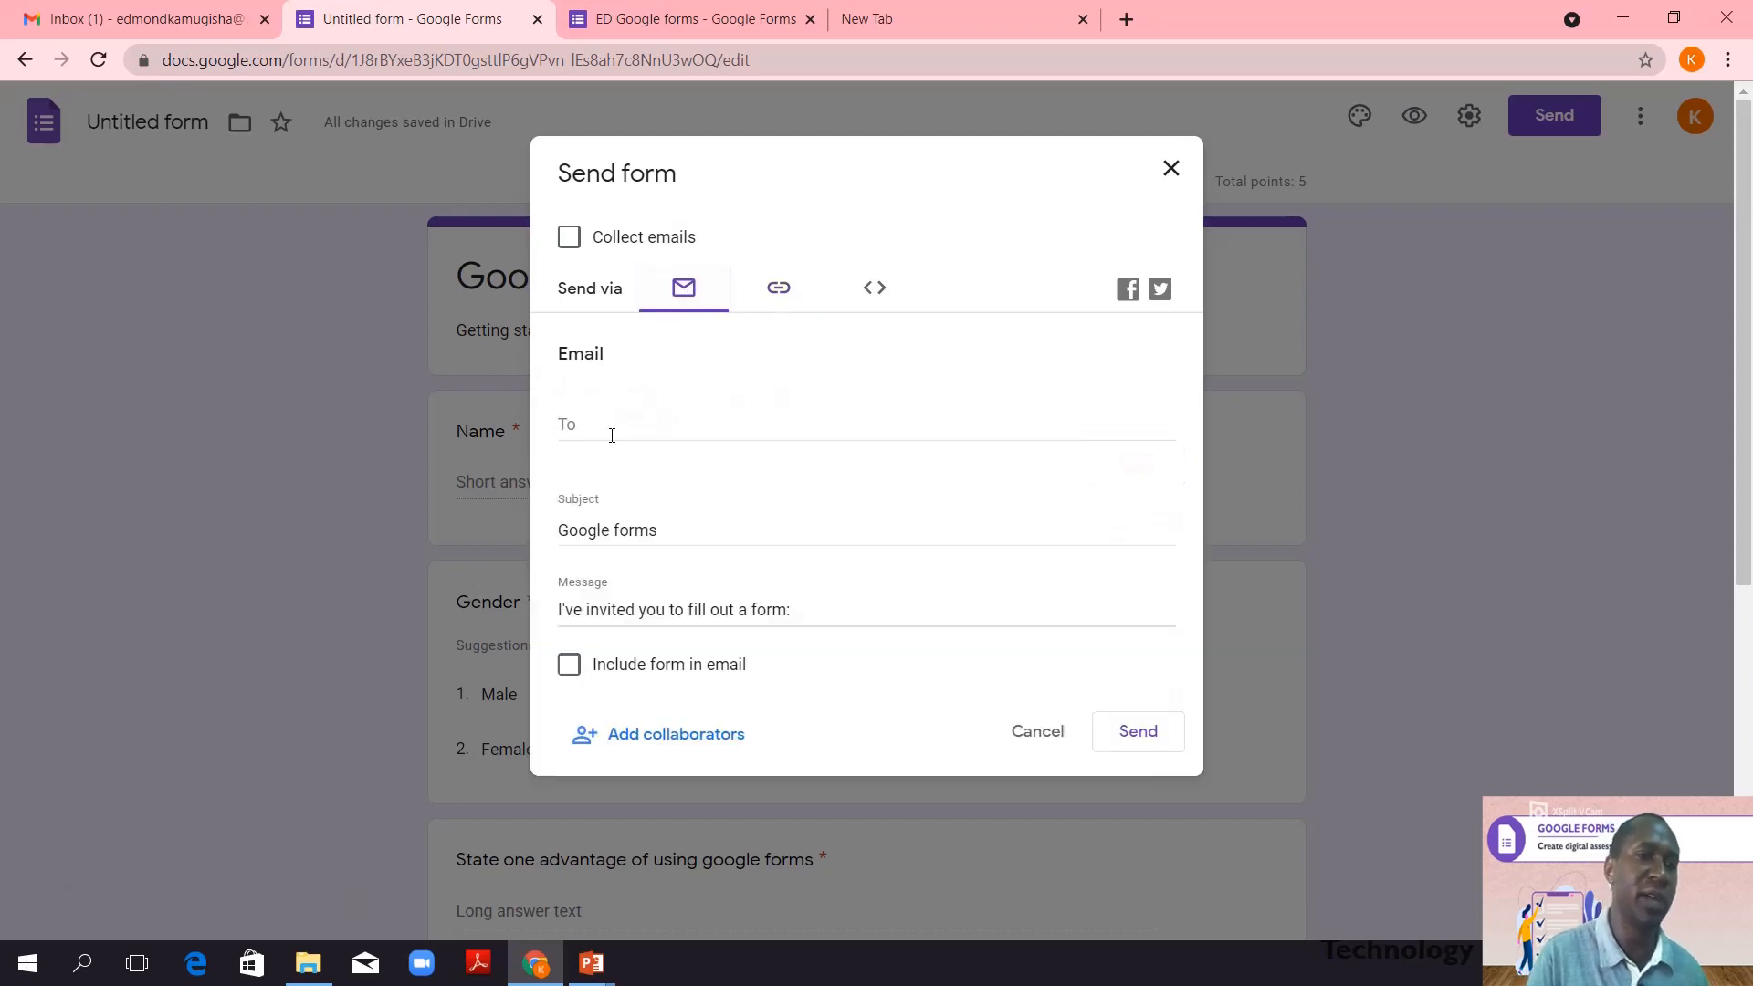
{"action": "left_click", "coordinate": [582, 425]}
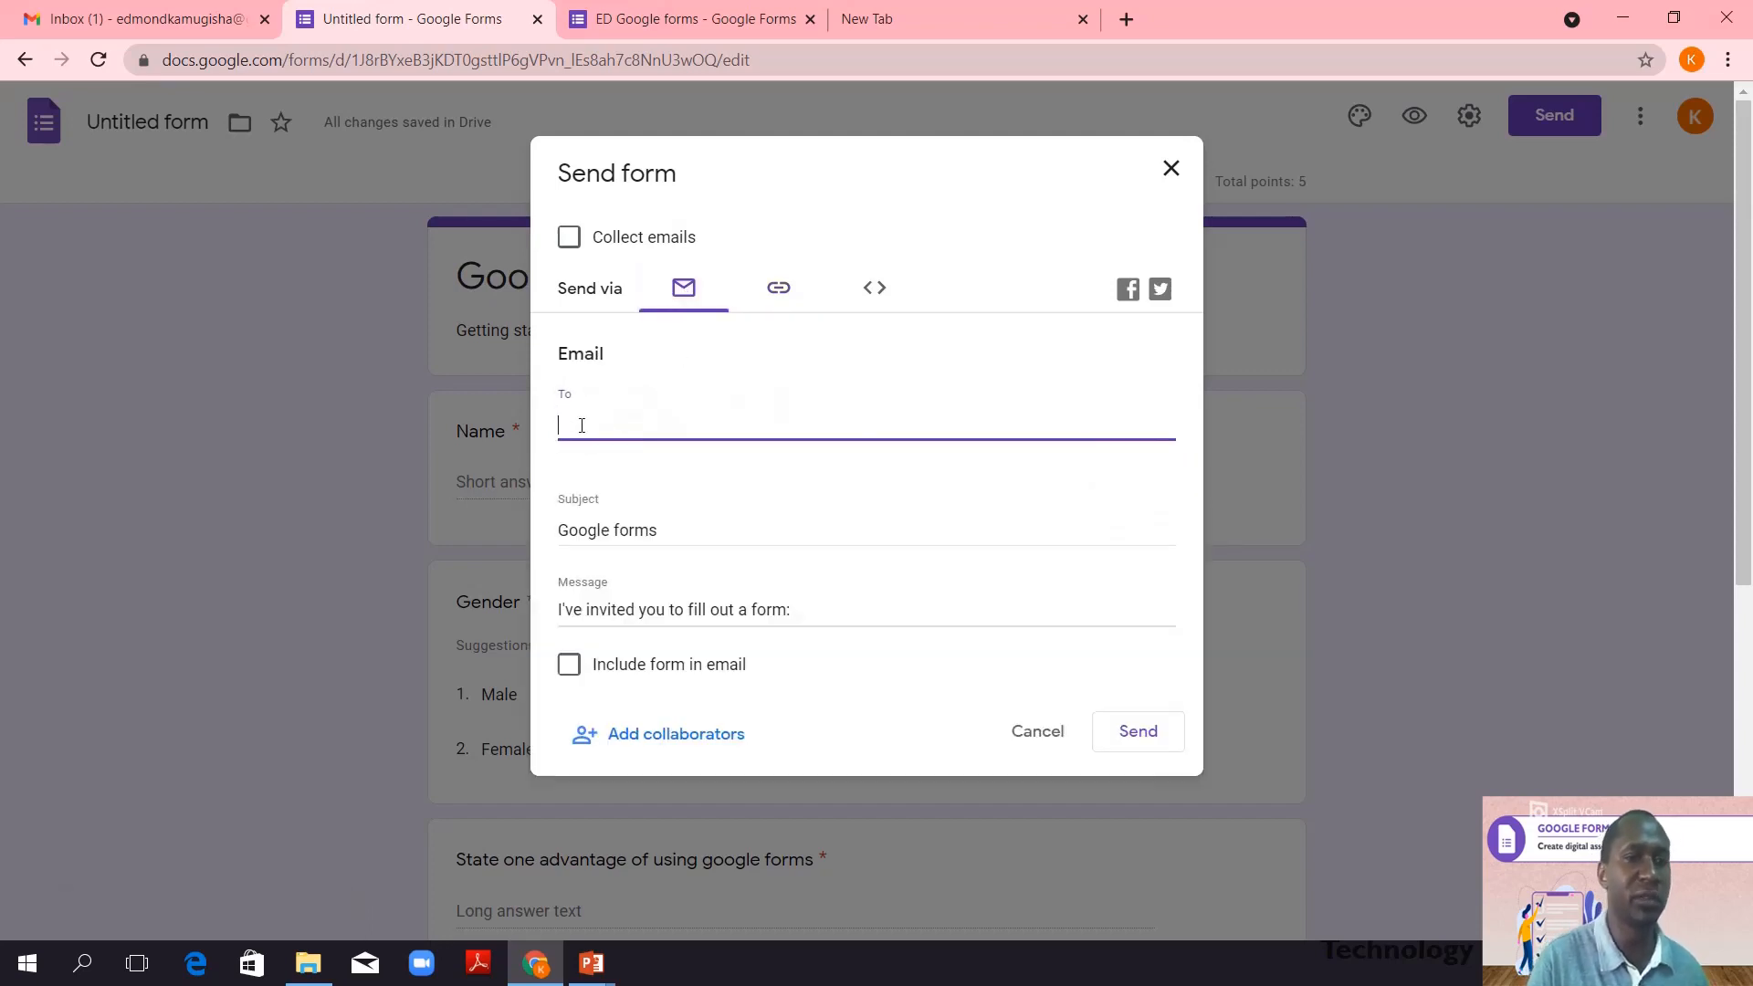
{"action": "type", "text": "lan"}
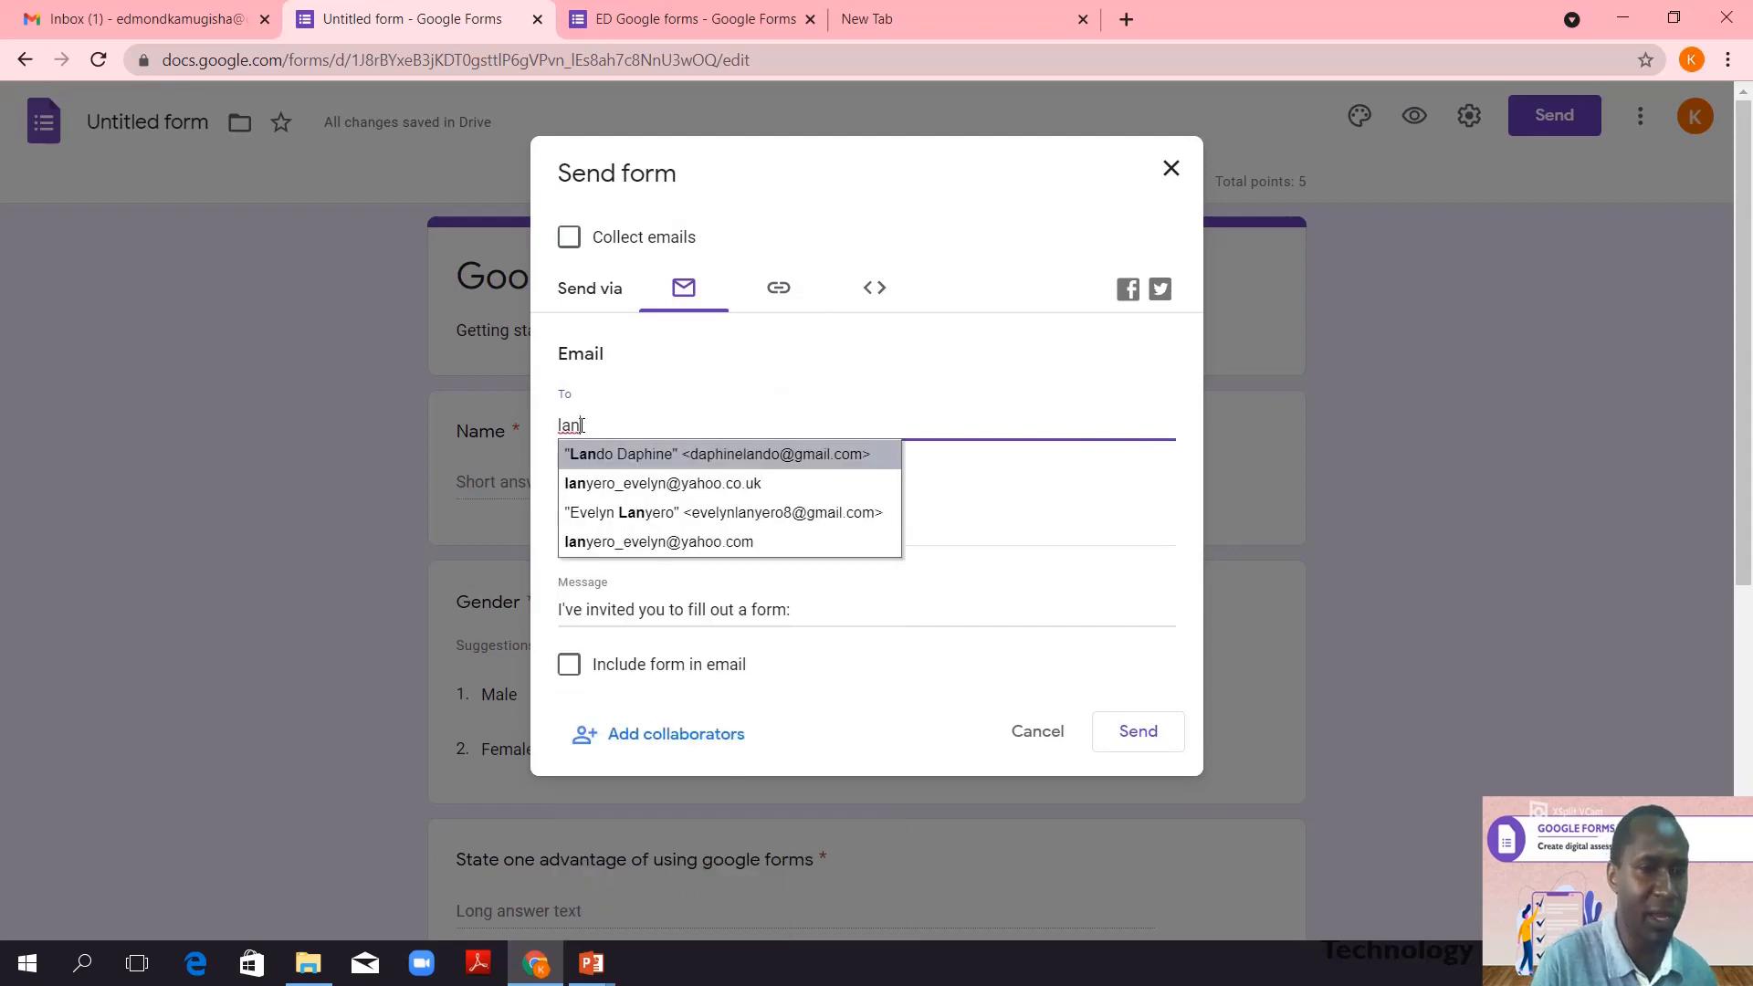
{"action": "left_click", "coordinate": [849, 456]}
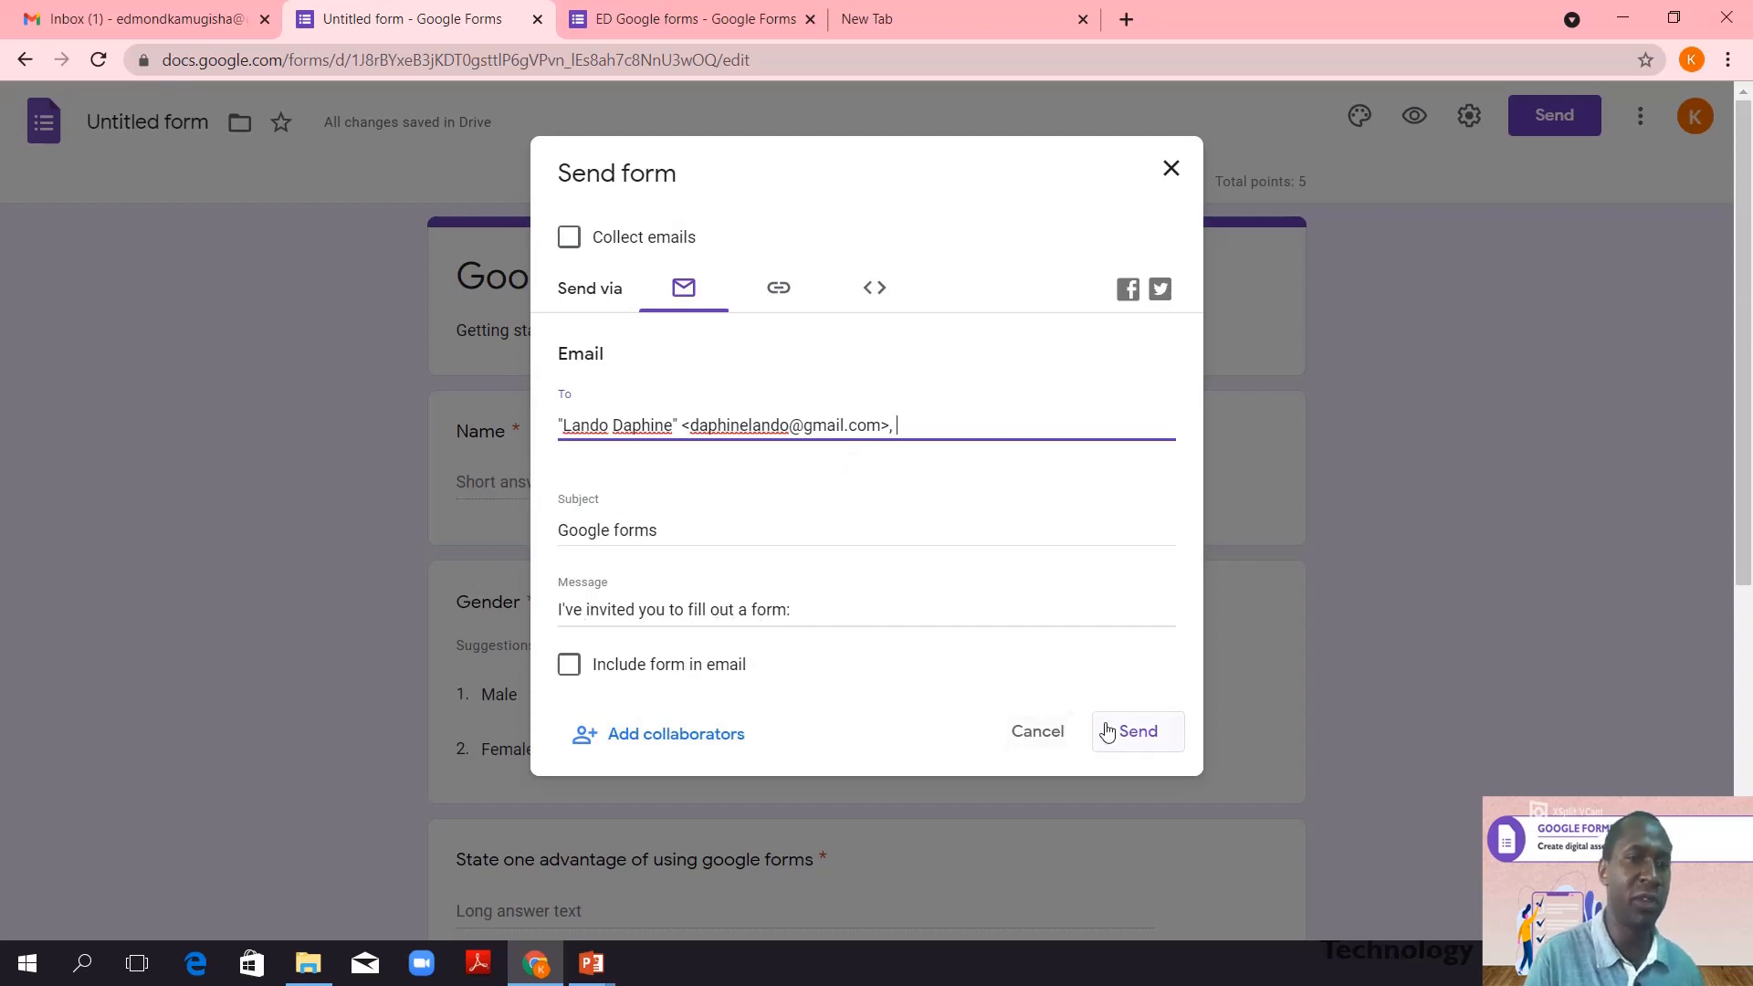
{"action": "left_click", "coordinate": [1155, 736]}
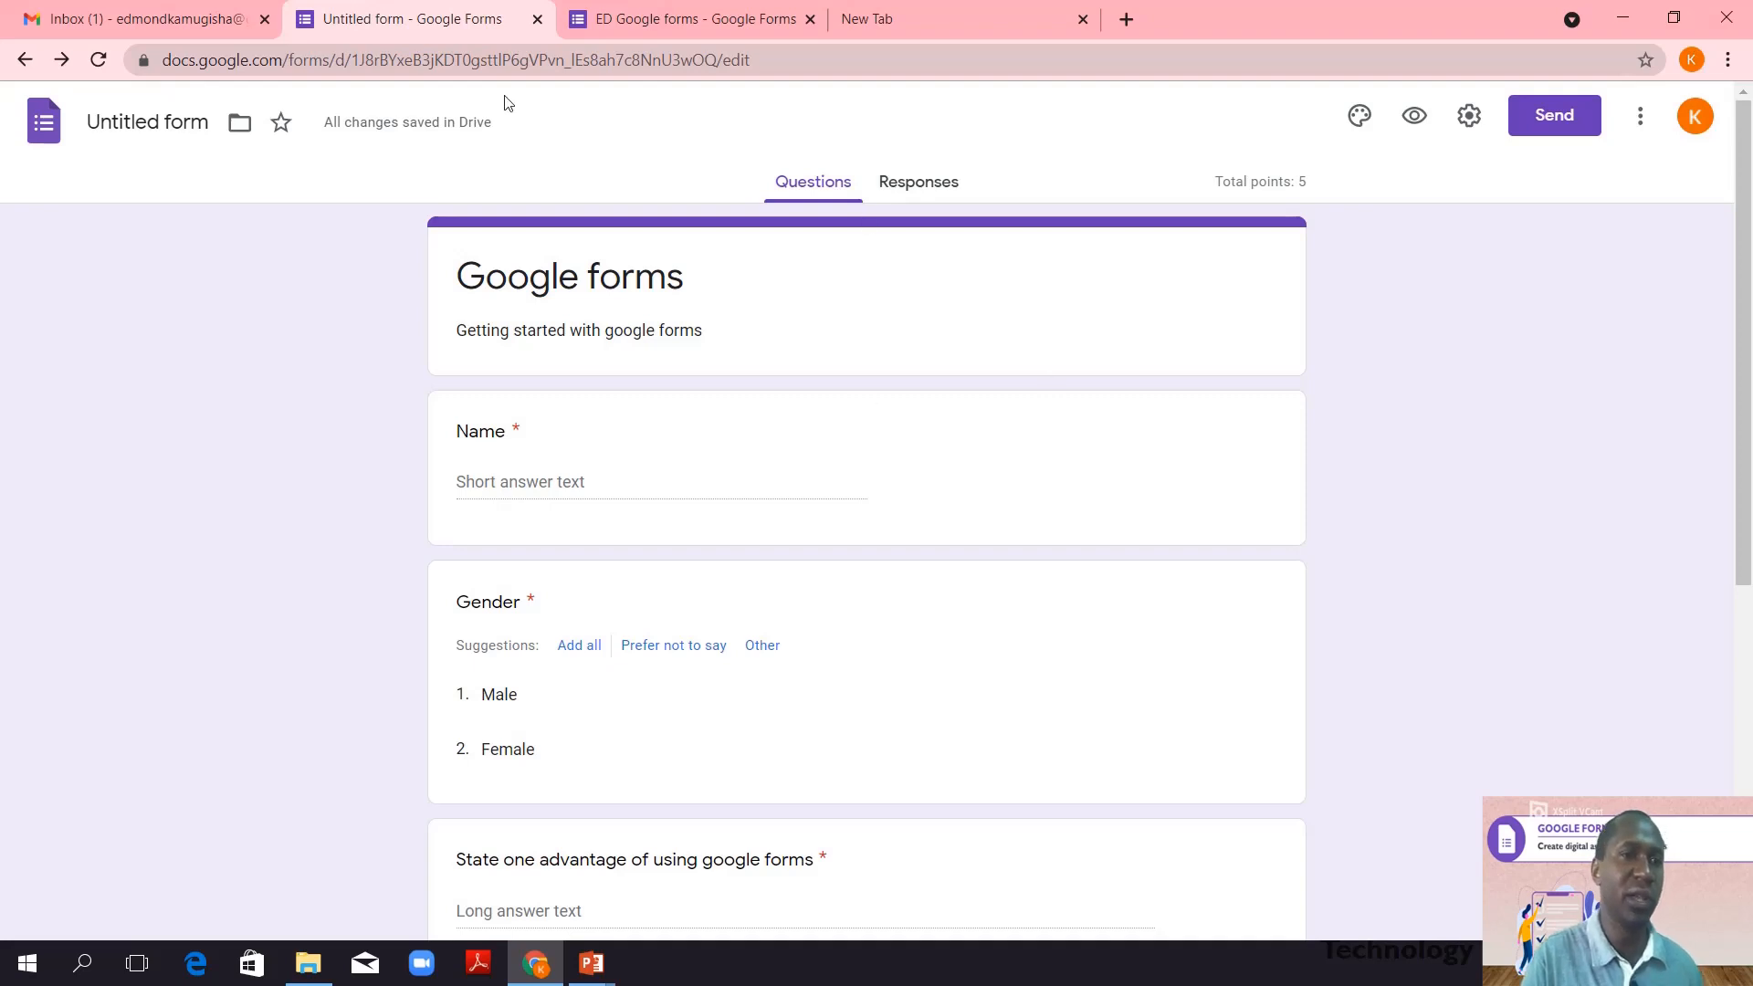
- Switch to the "ED Google forms" form and review the summary of its responses from insights to the G-suite question
{"action": "left_click", "coordinate": [659, 20]}
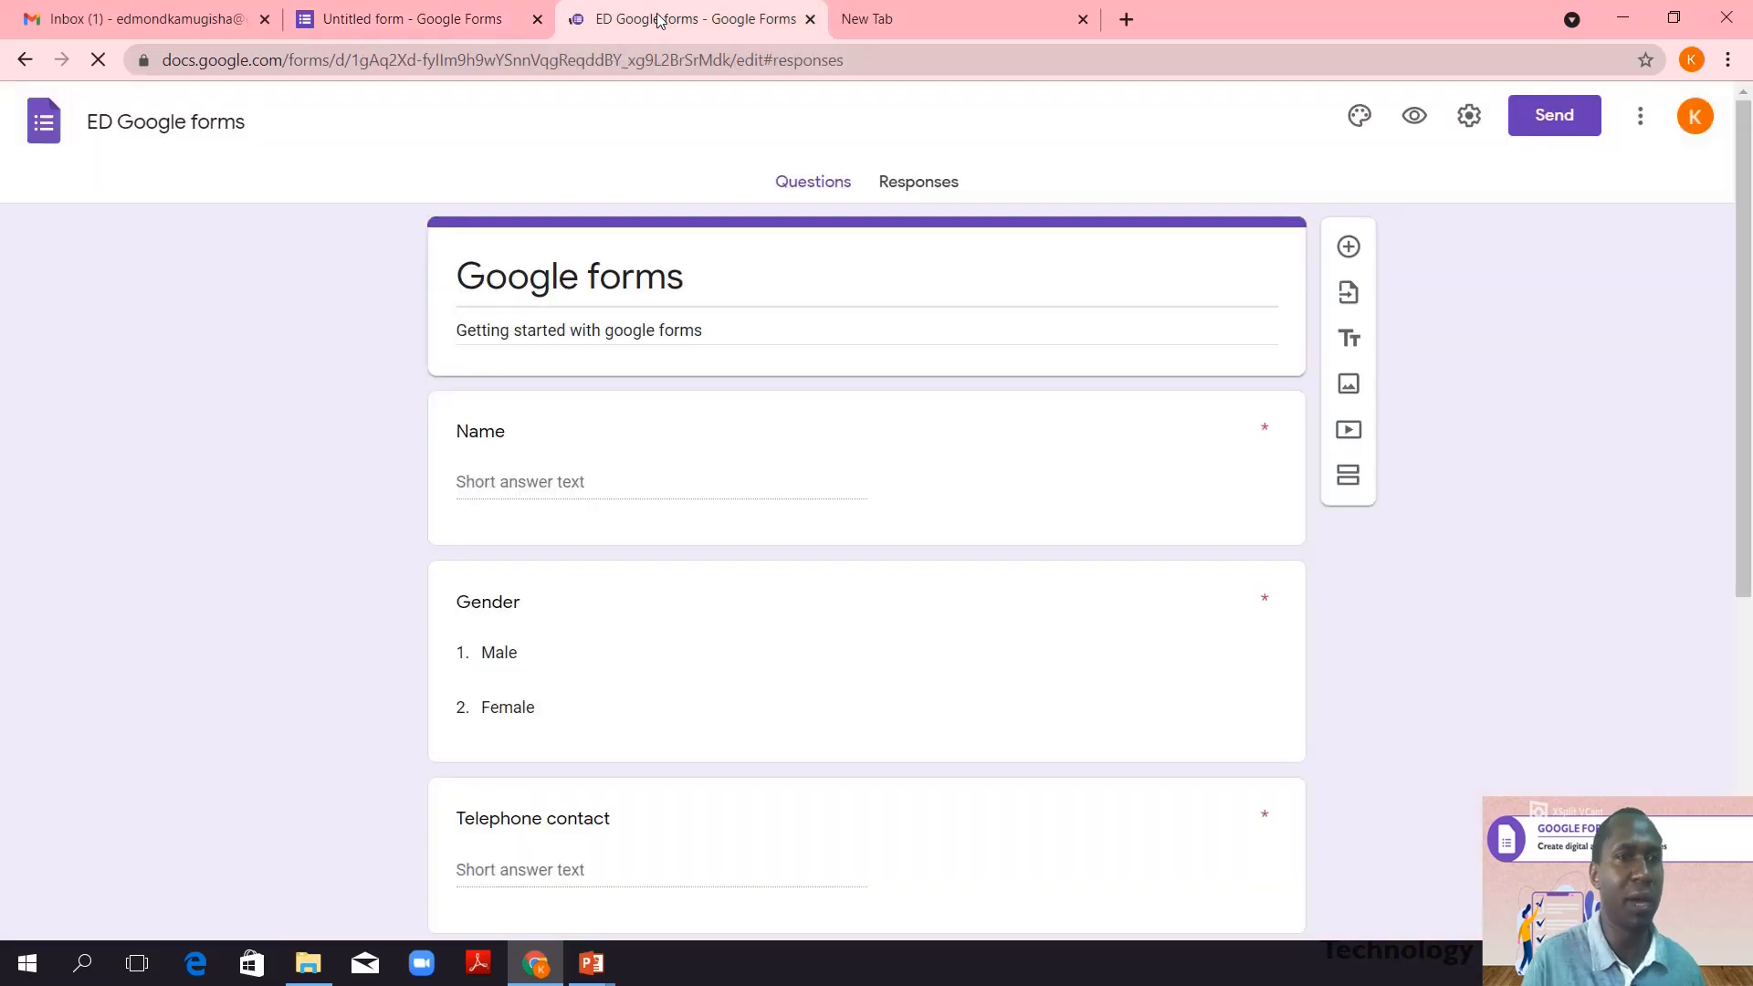
{"action": "left_click", "coordinate": [919, 183]}
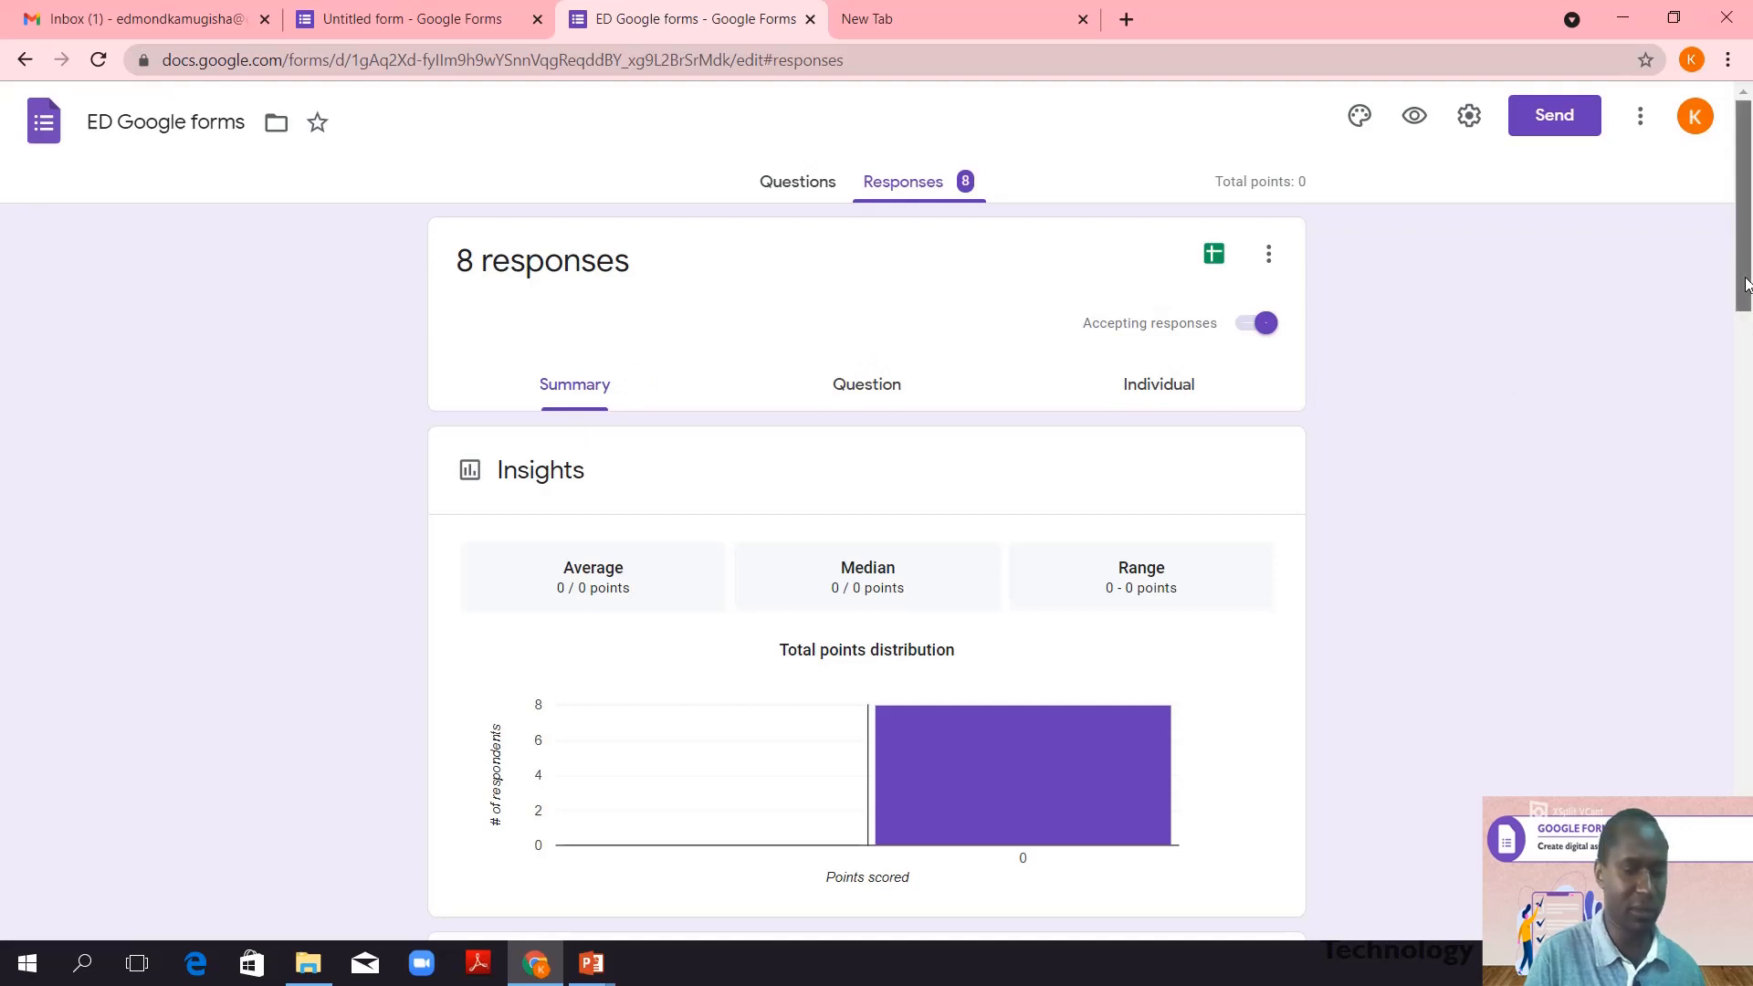
{"action": "left_click_drag", "start_coordinate": [1746, 284], "coordinate": [1748, 470]}
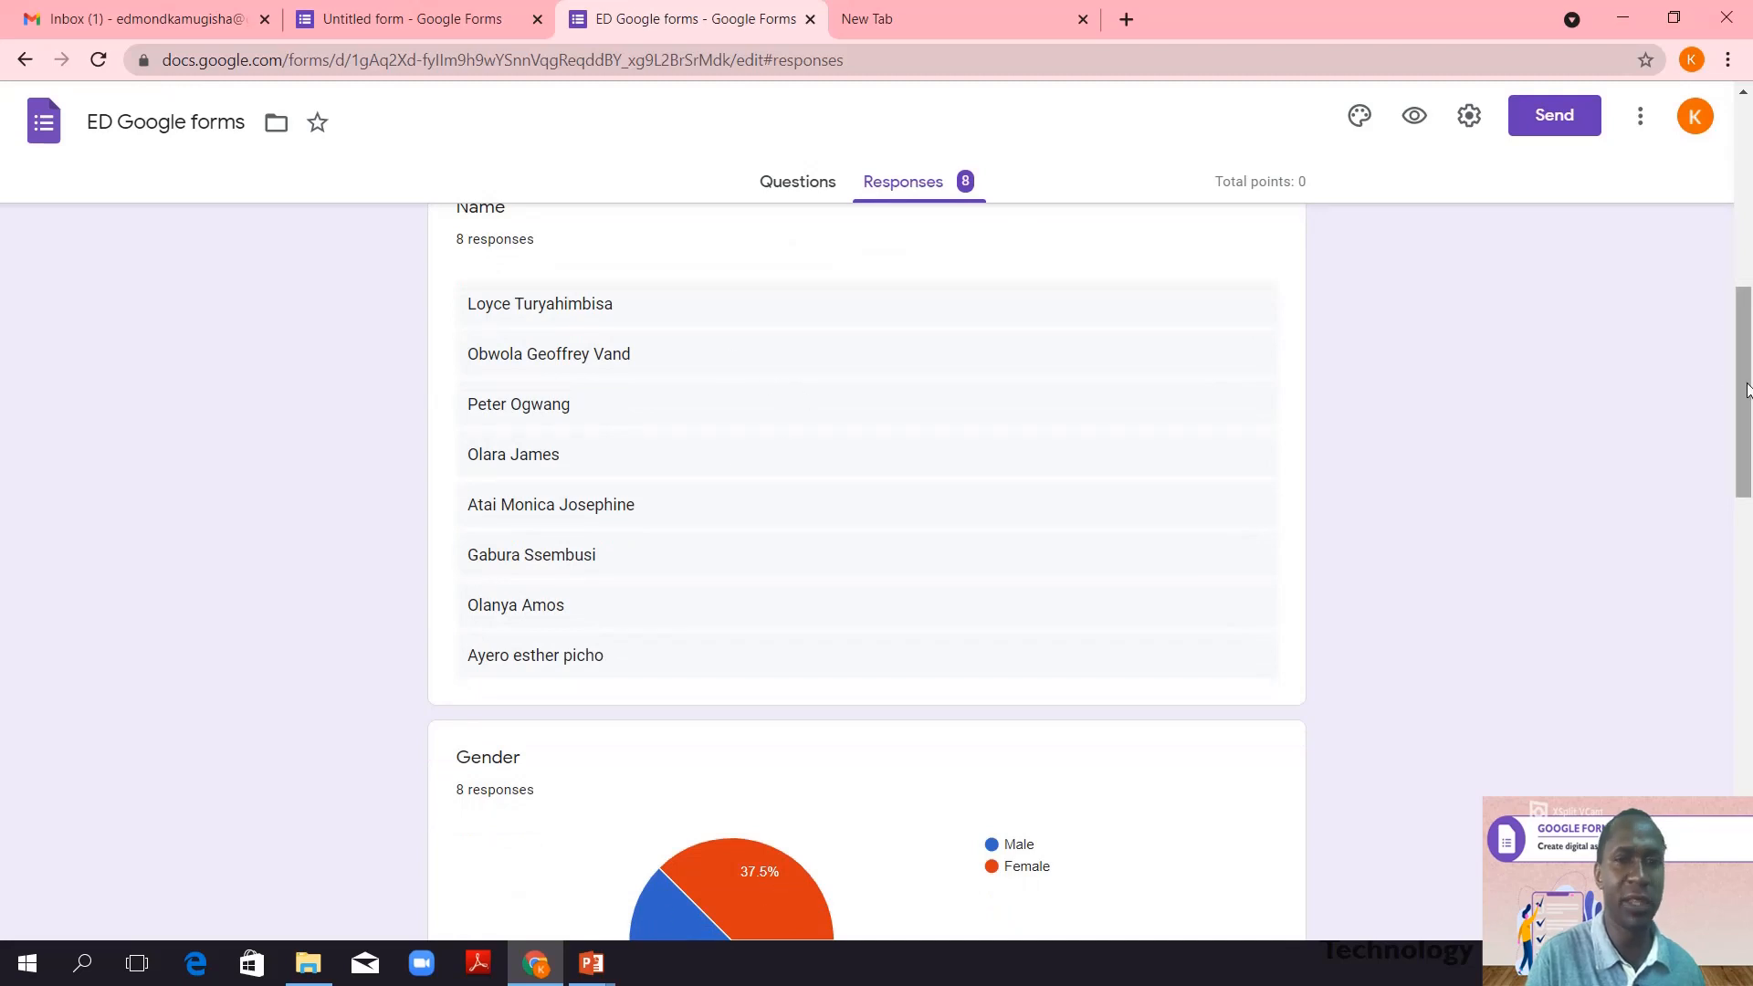
{"action": "left_click_drag", "start_coordinate": [1747, 392], "coordinate": [1749, 814]}
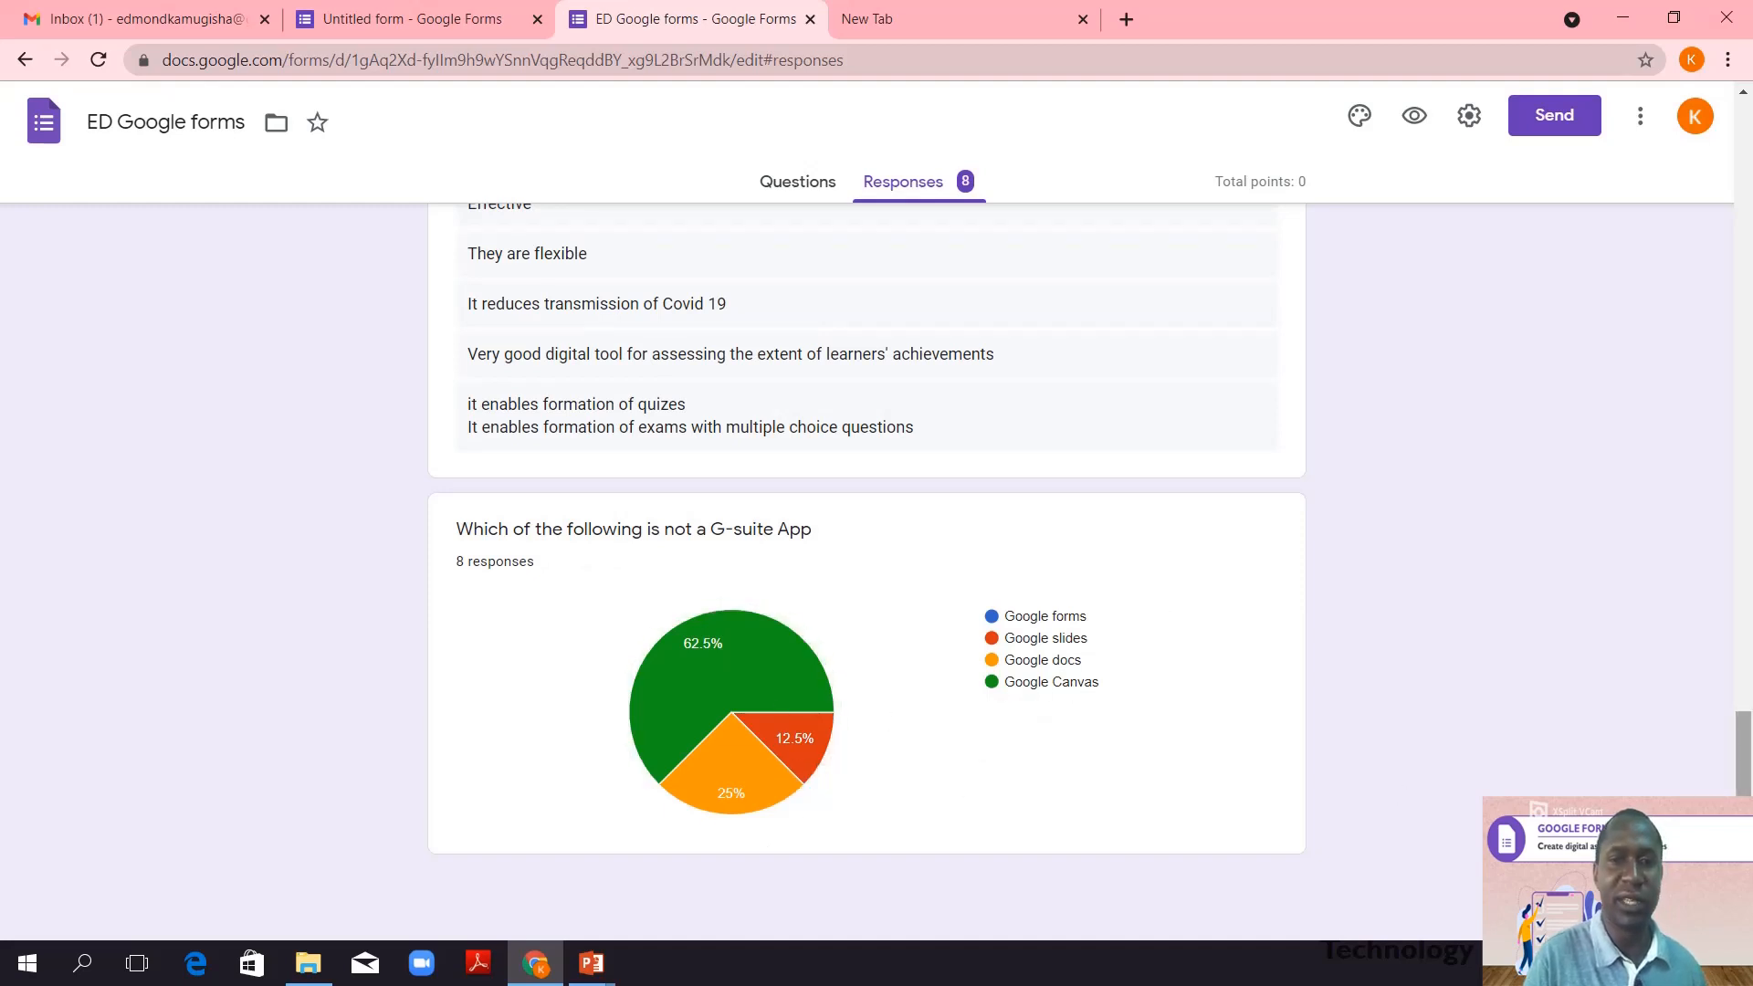
{"action": "left_click_drag", "start_coordinate": [1743, 807], "coordinate": [1700, 348]}
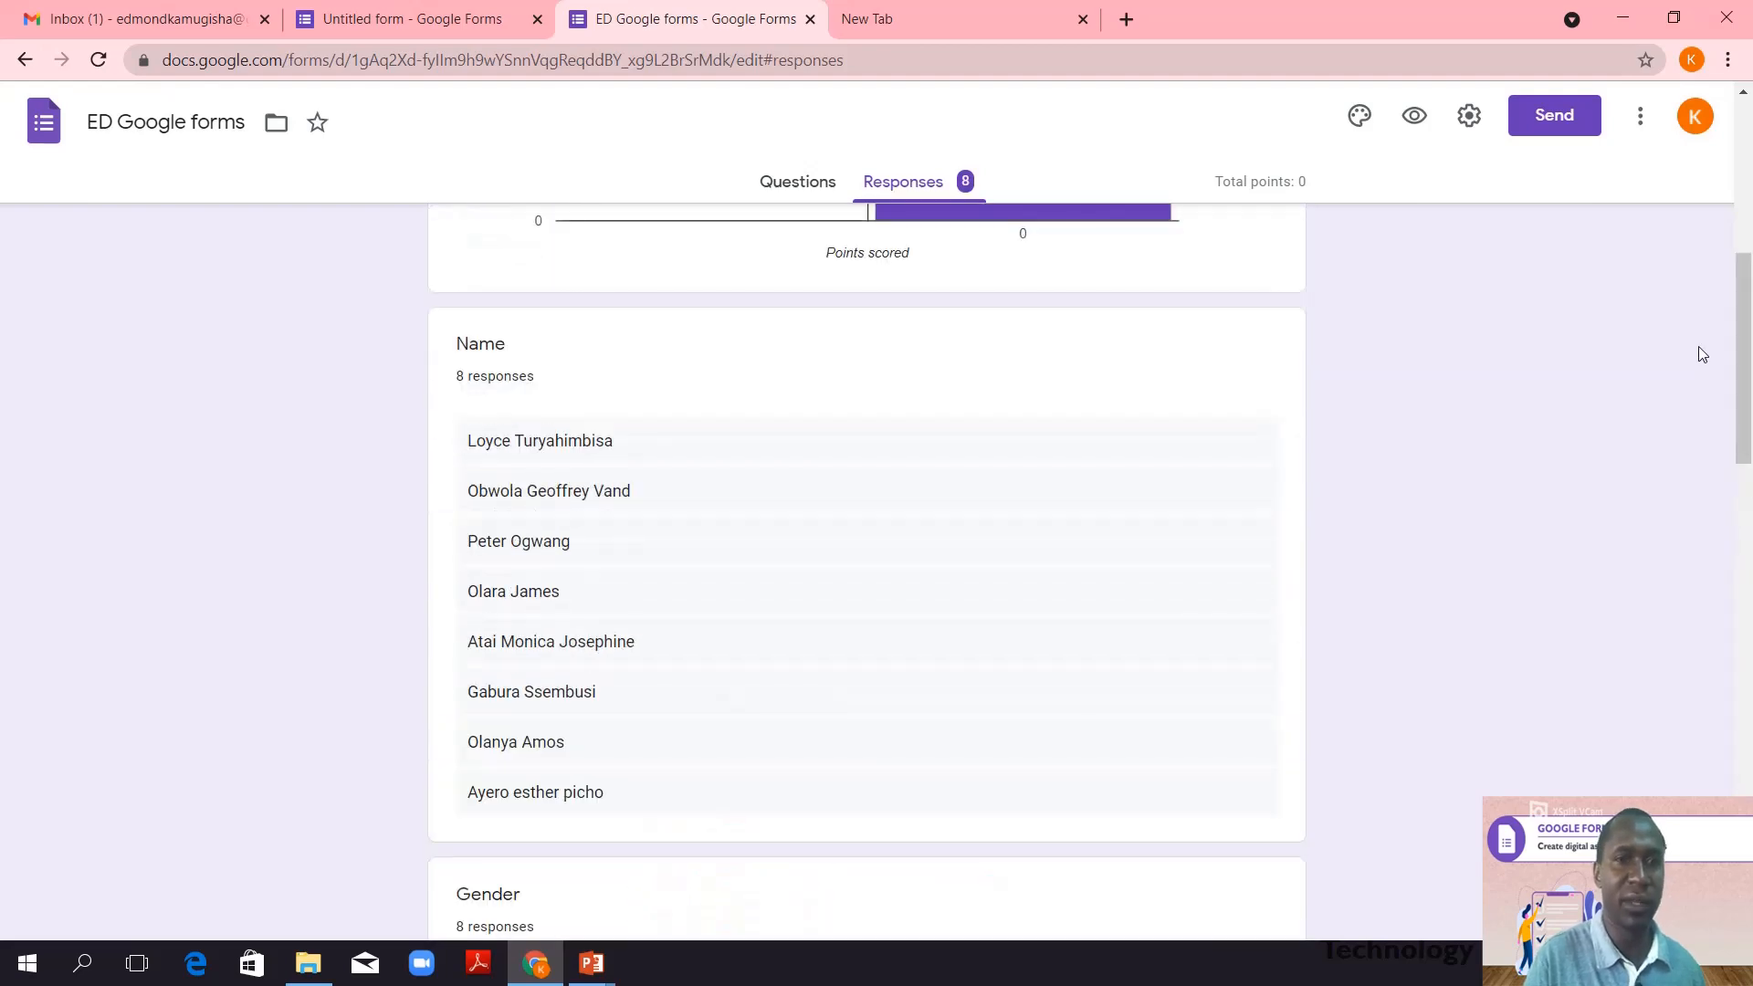
{"action": "left_click_drag", "start_coordinate": [1751, 382], "coordinate": [1752, 181]}
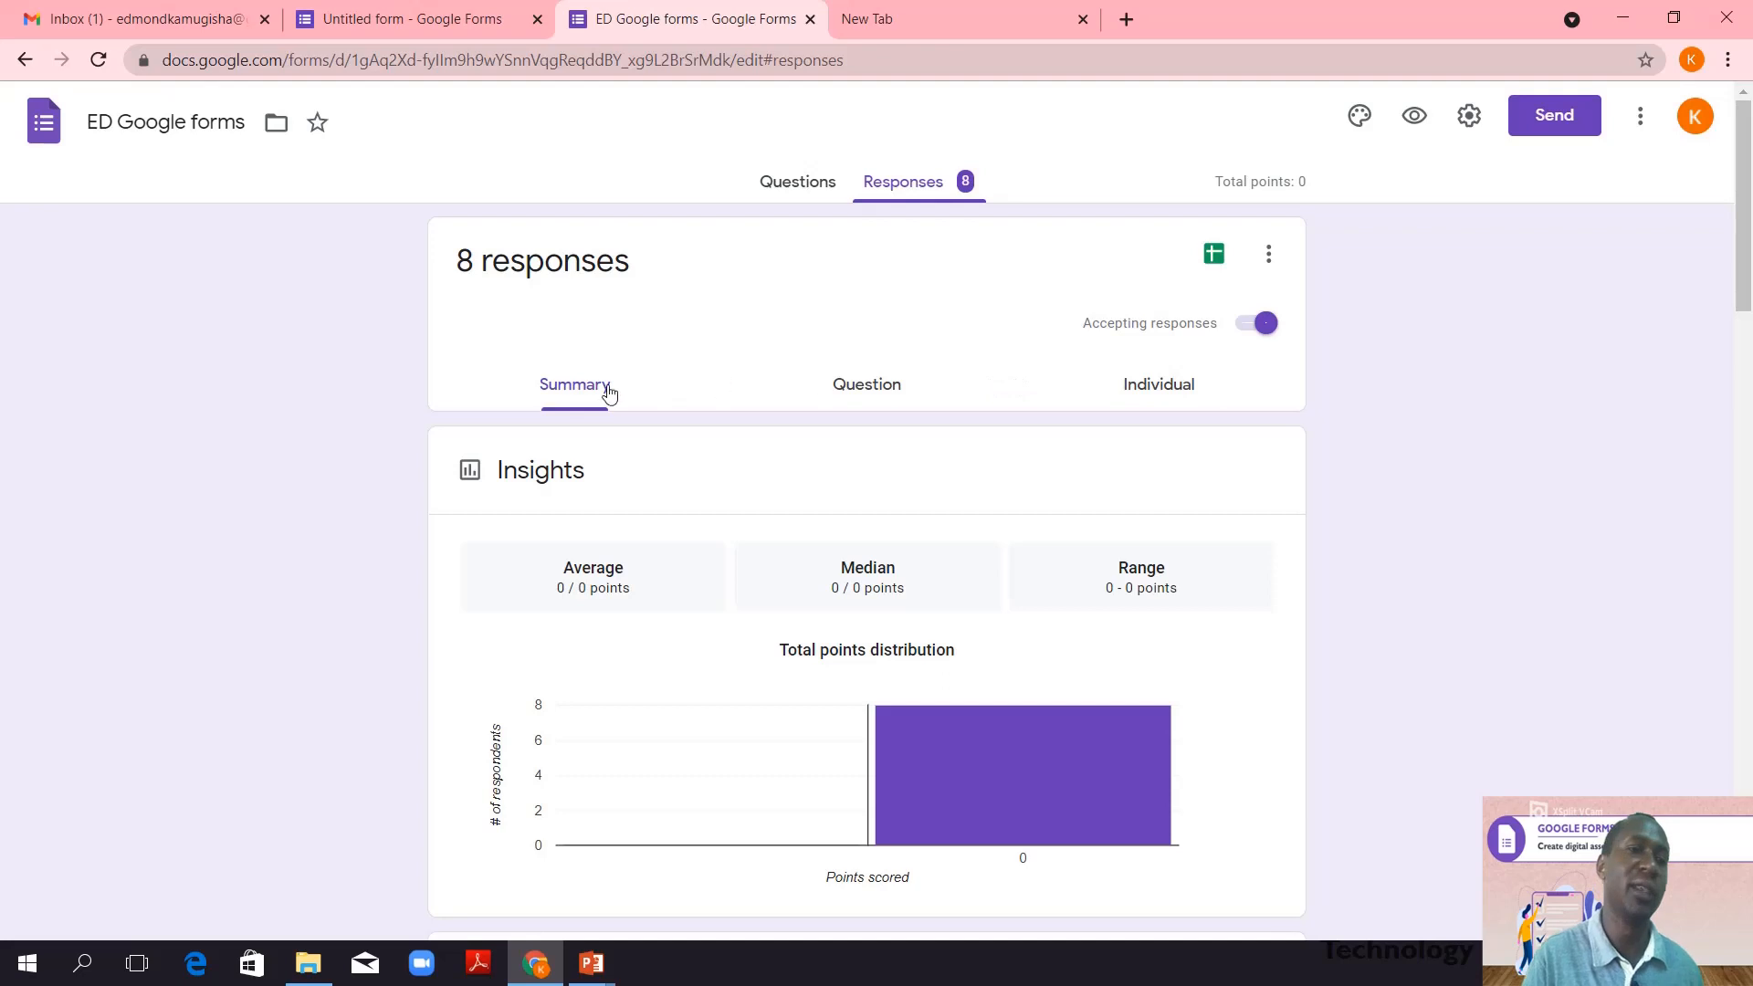
- Examine the first respondent's individual answers through to the G-suite question
{"action": "left_click", "coordinate": [1157, 386]}
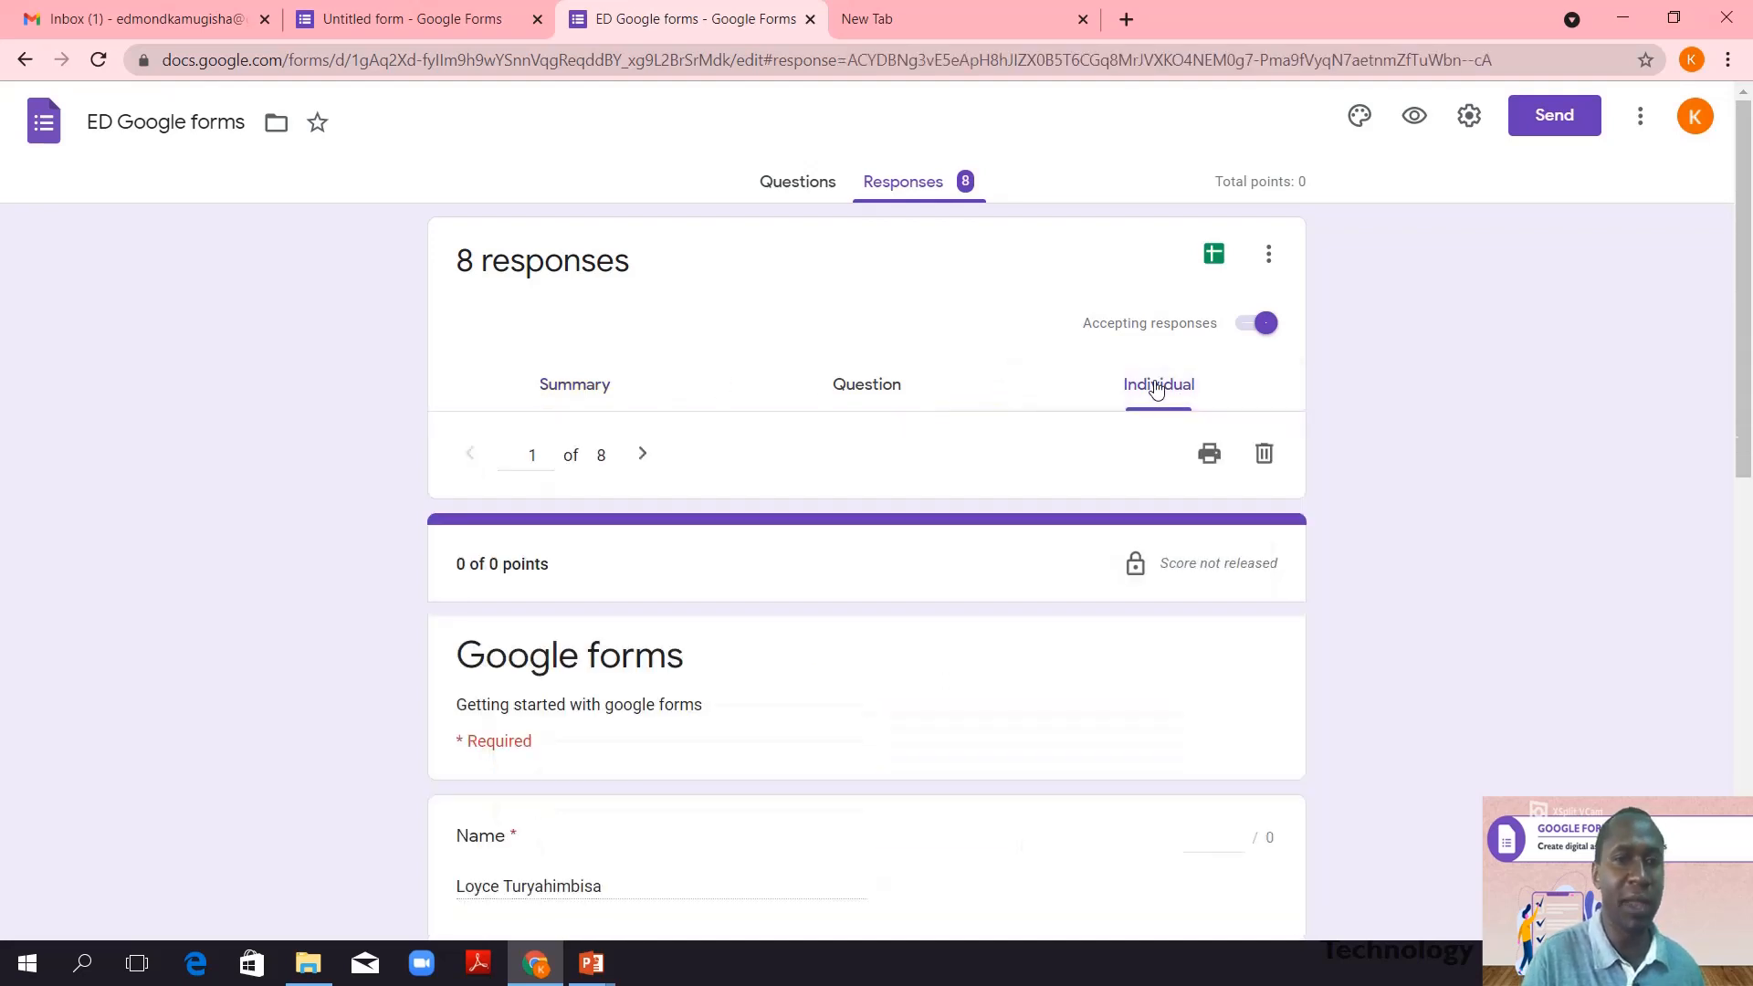
{"action": "left_click_drag", "start_coordinate": [1743, 350], "coordinate": [1741, 422]}
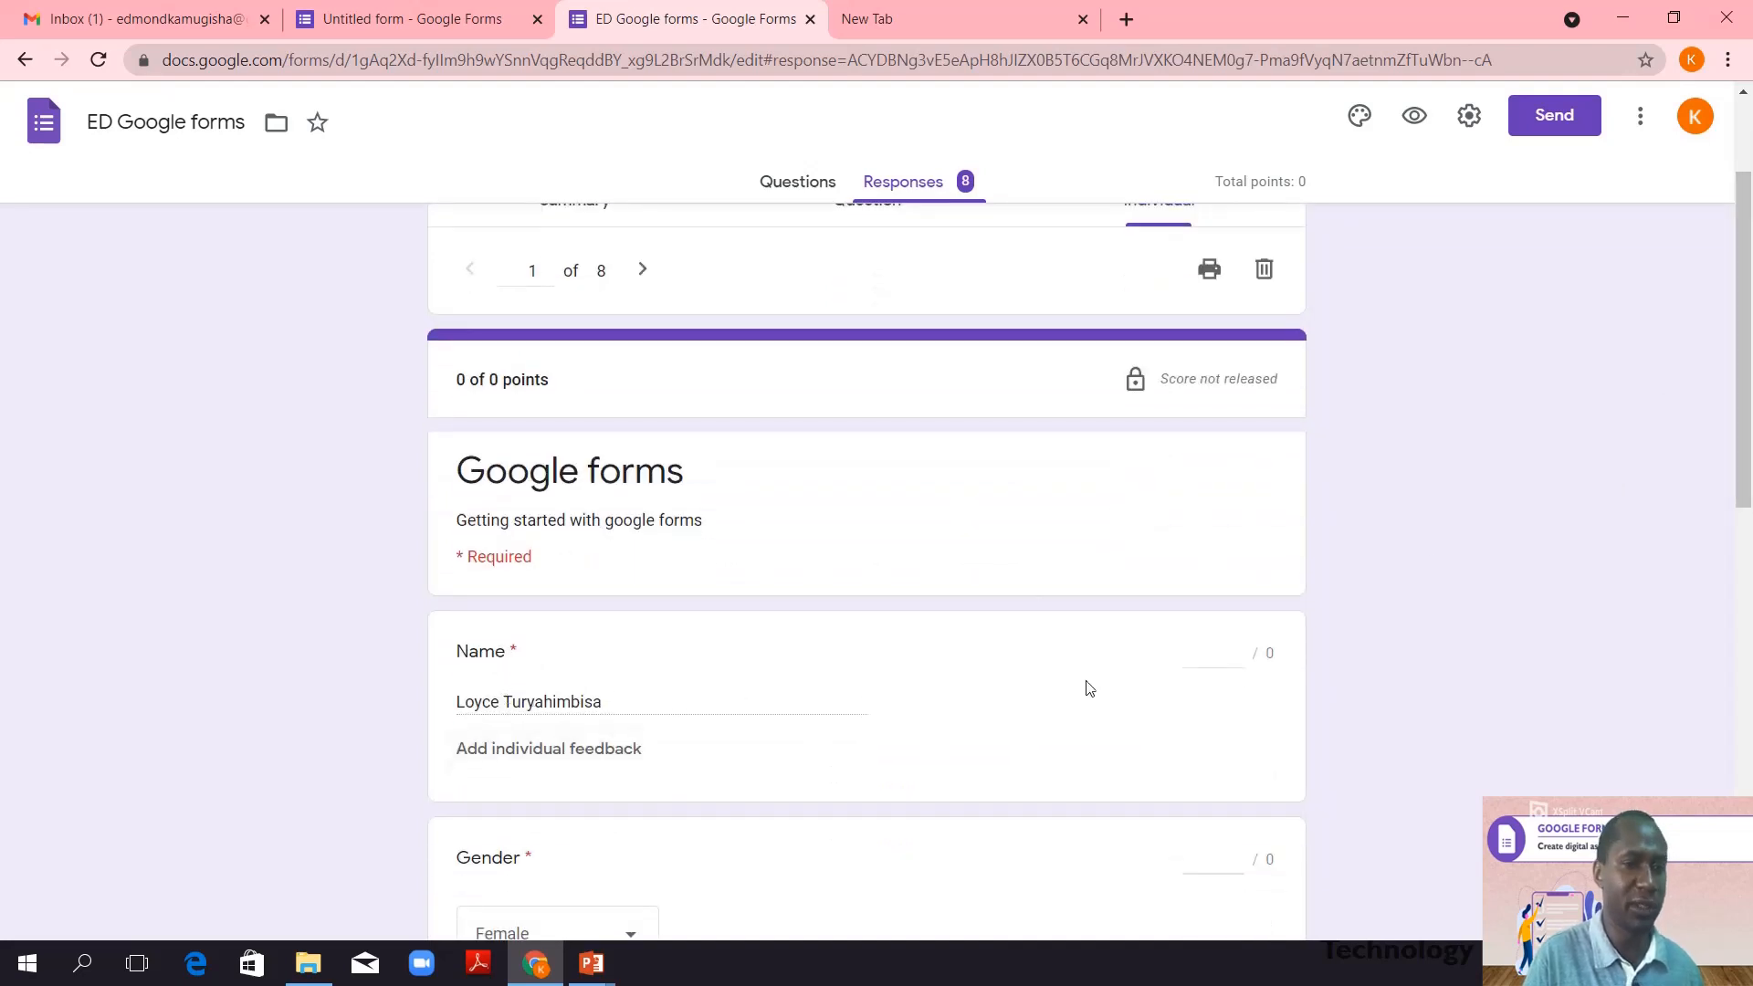
{"action": "left_click_drag", "start_coordinate": [1744, 439], "coordinate": [1750, 769]}
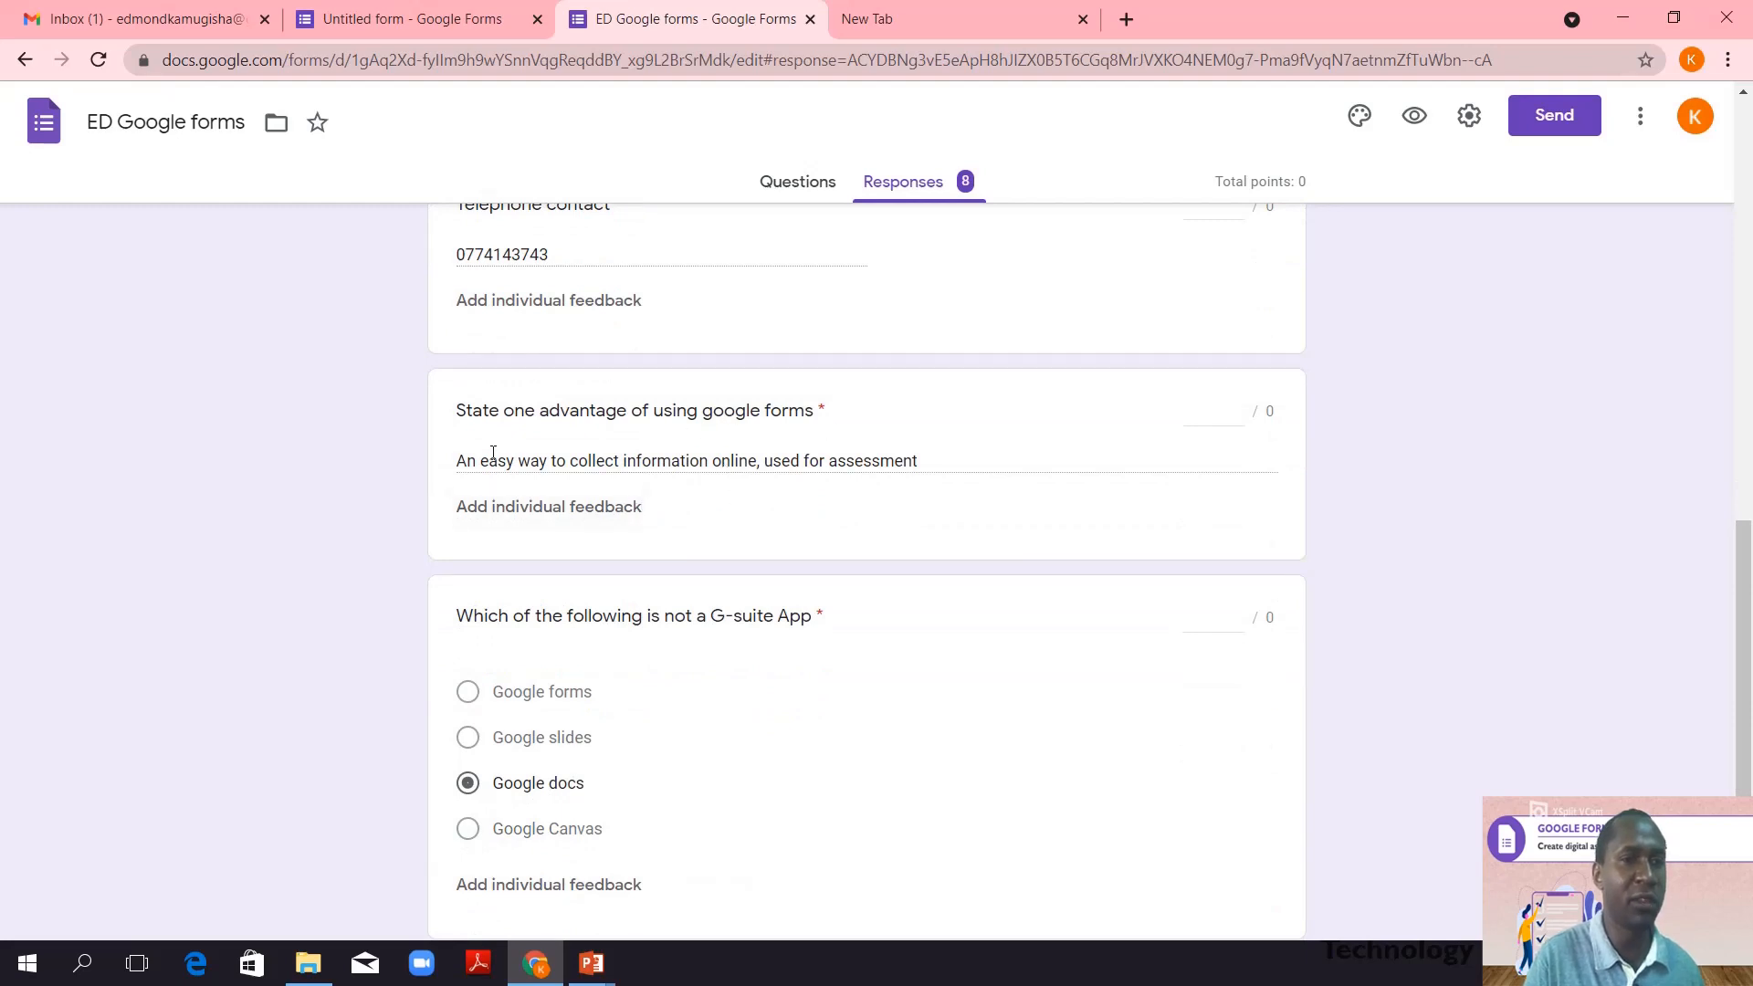
{"action": "left_click_drag", "start_coordinate": [1750, 625], "coordinate": [1750, 690]}
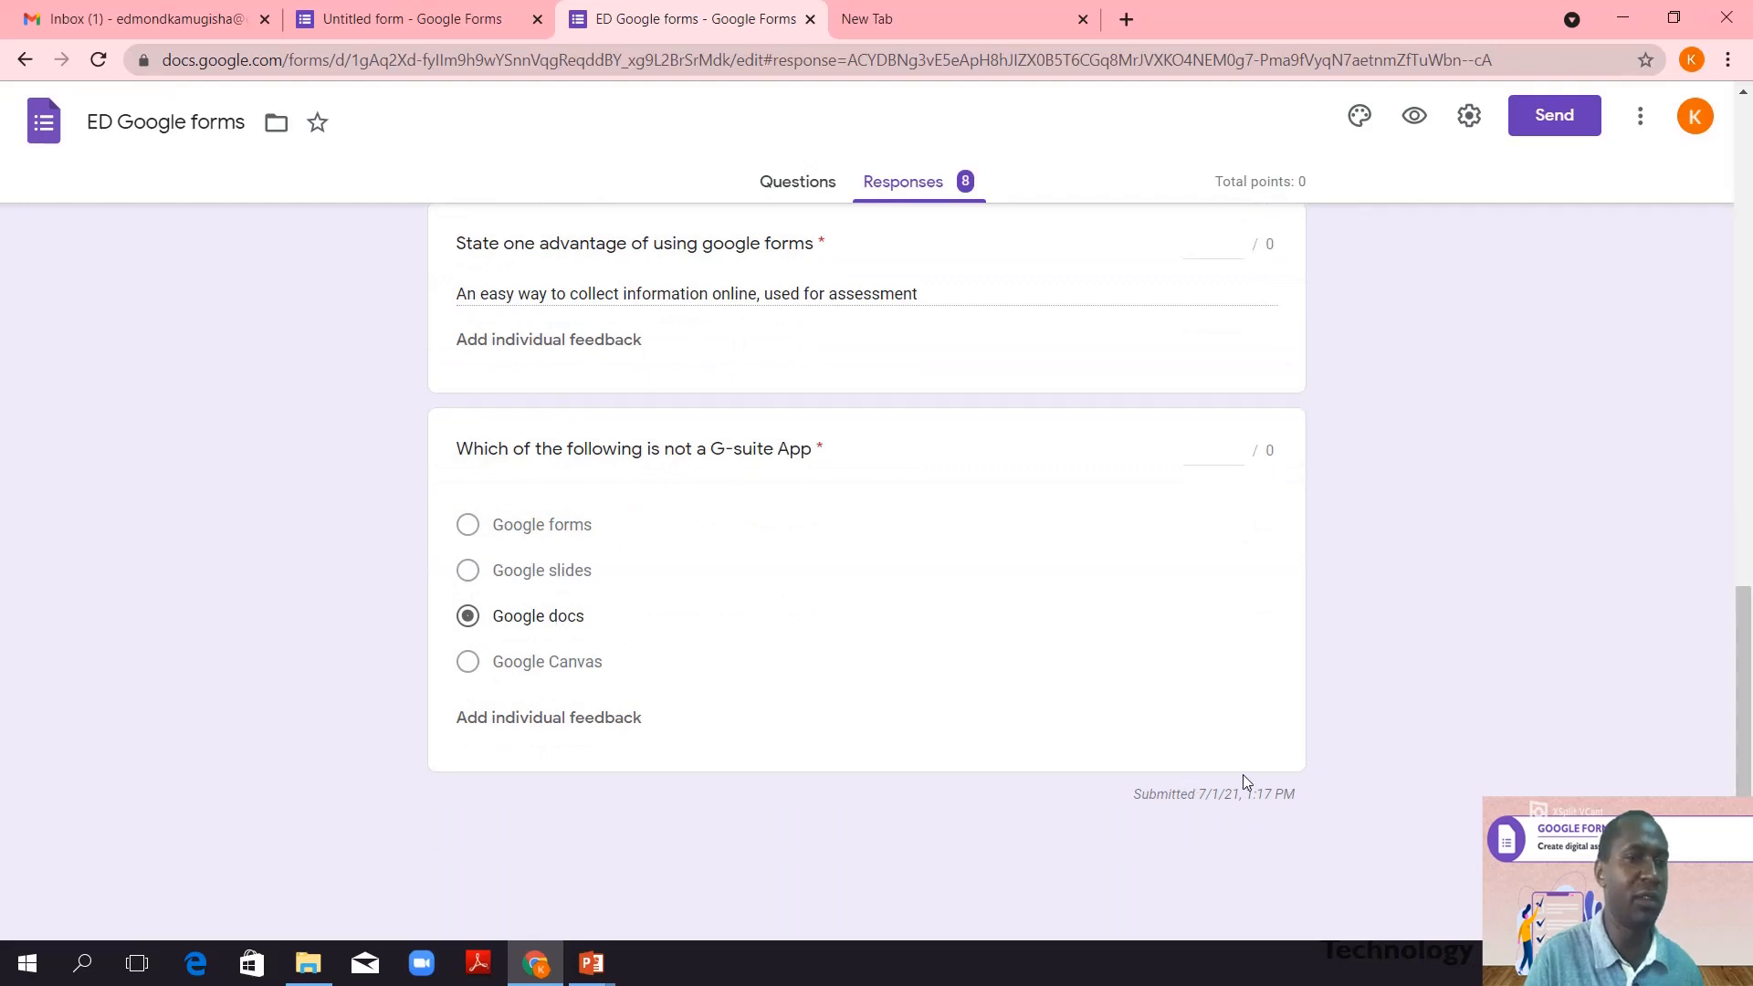
{"action": "left_click_drag", "start_coordinate": [1739, 724], "coordinate": [1746, 244]}
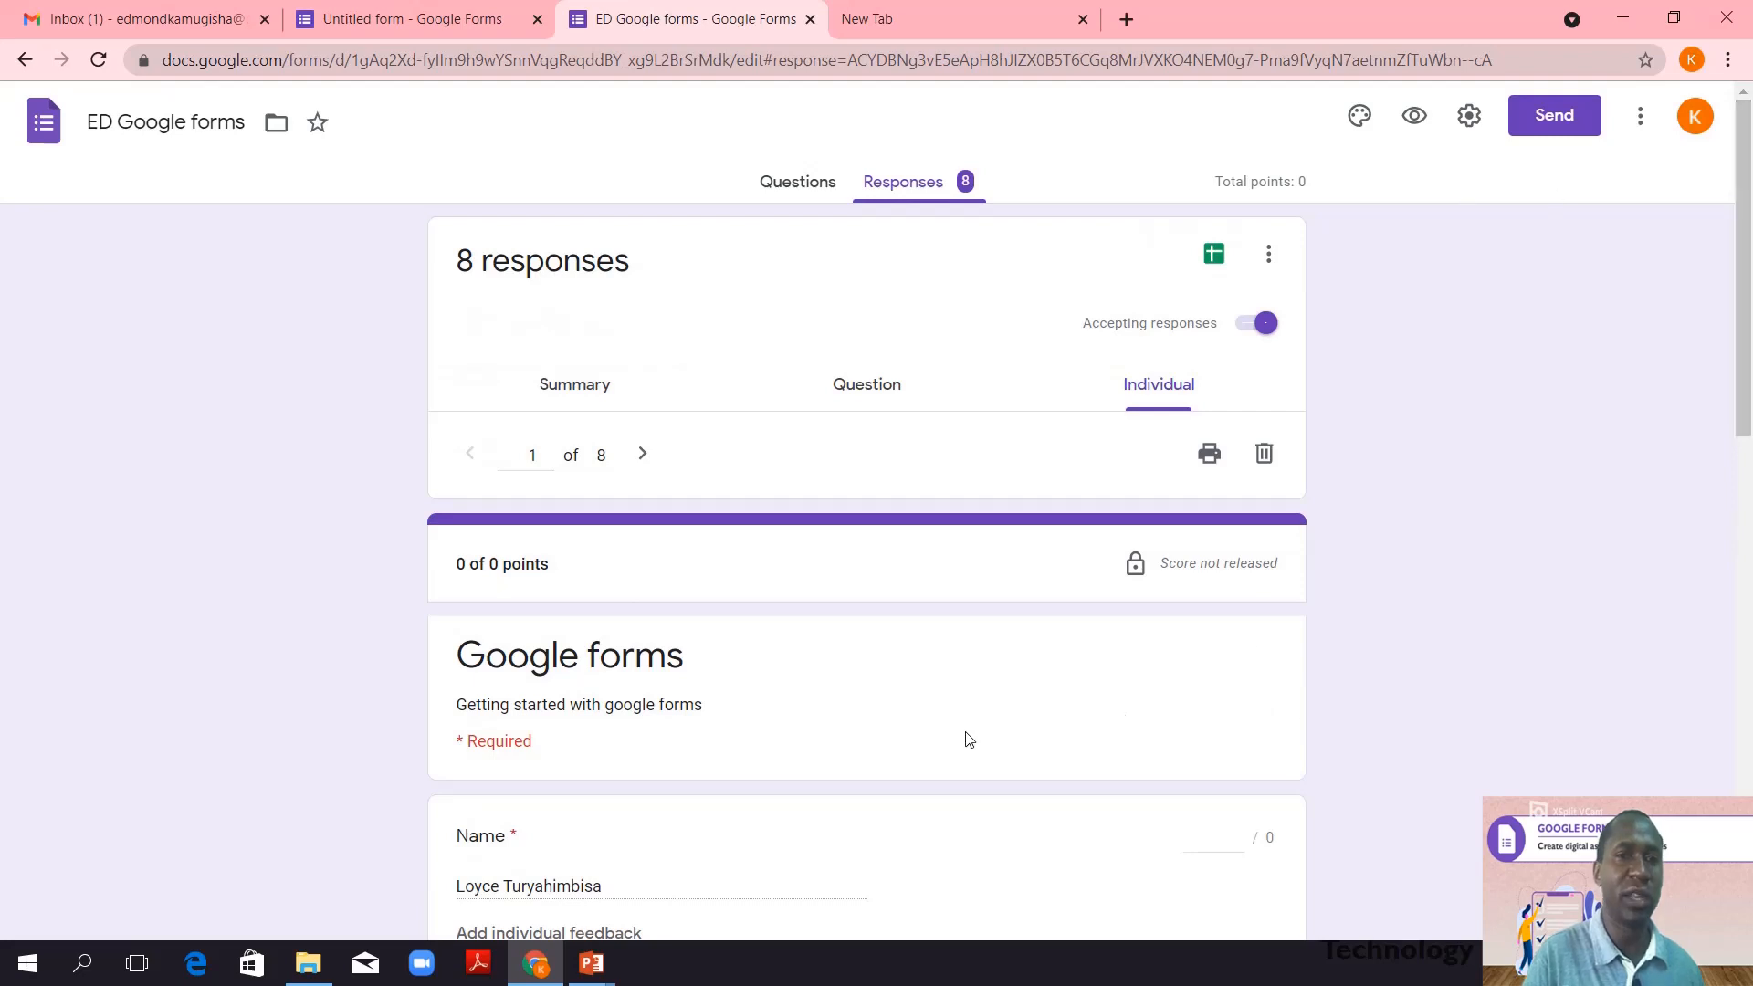
- Browse onward through the individual responses to the fourth one and look over its answers
{"action": "left_click", "coordinate": [644, 457]}
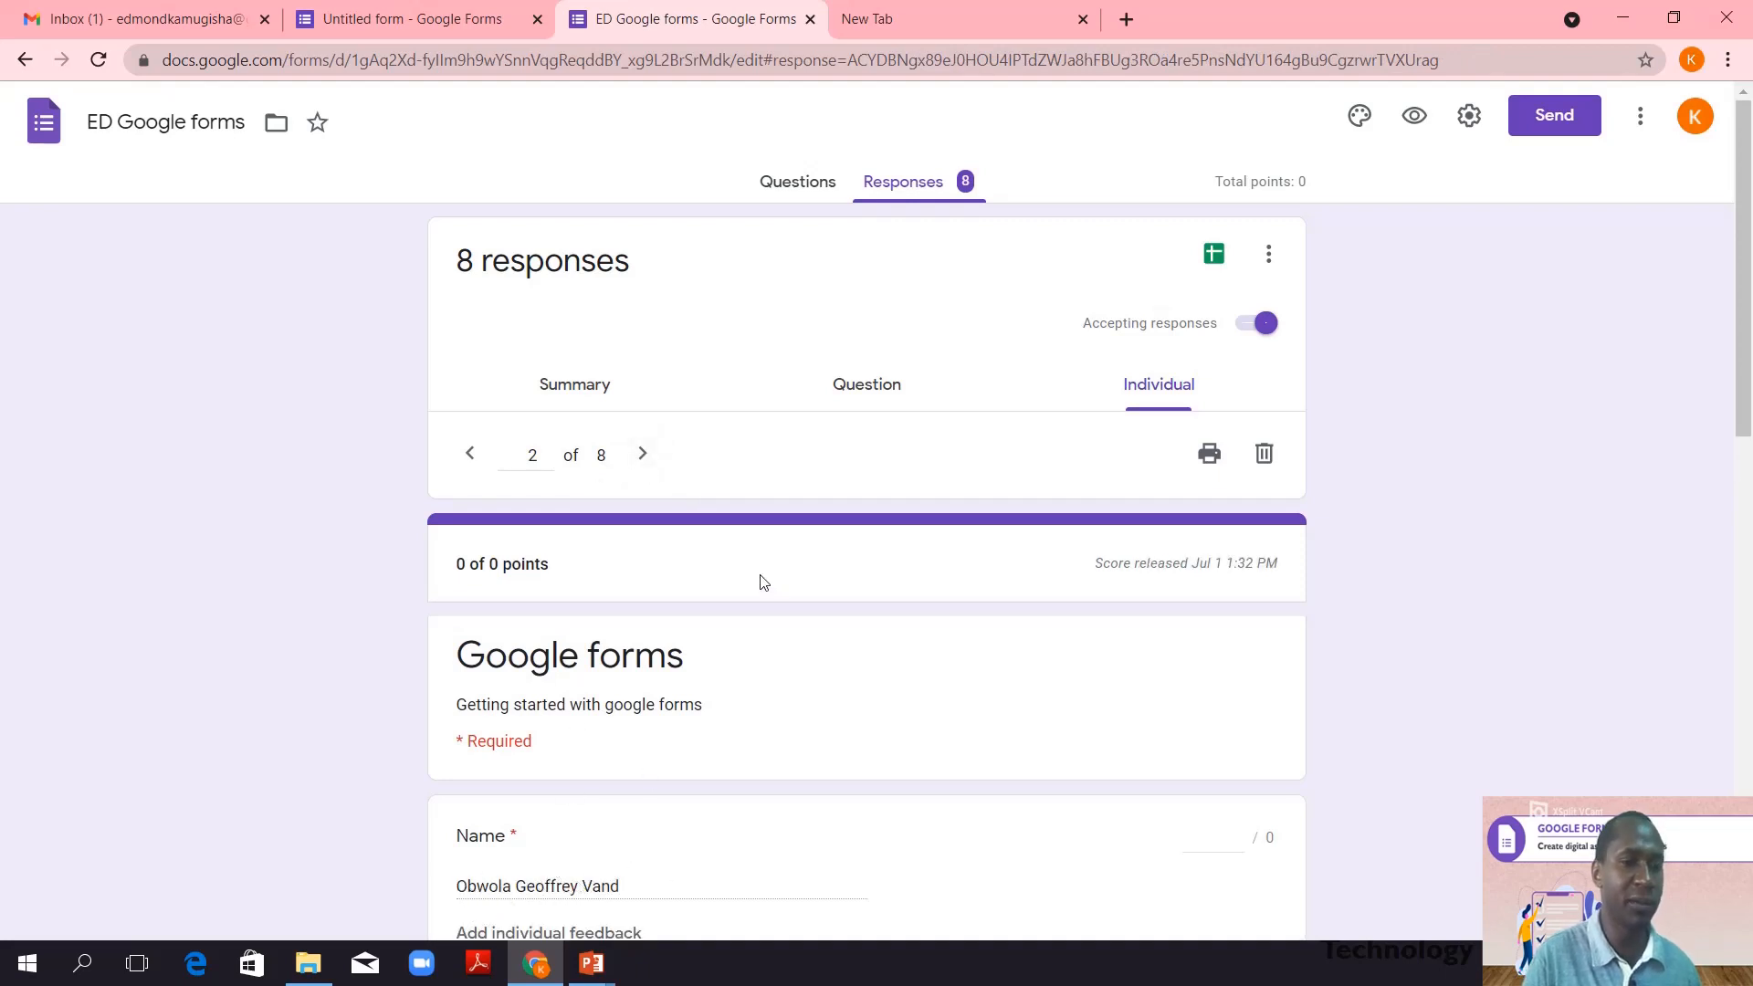
{"action": "left_click", "coordinate": [643, 456]}
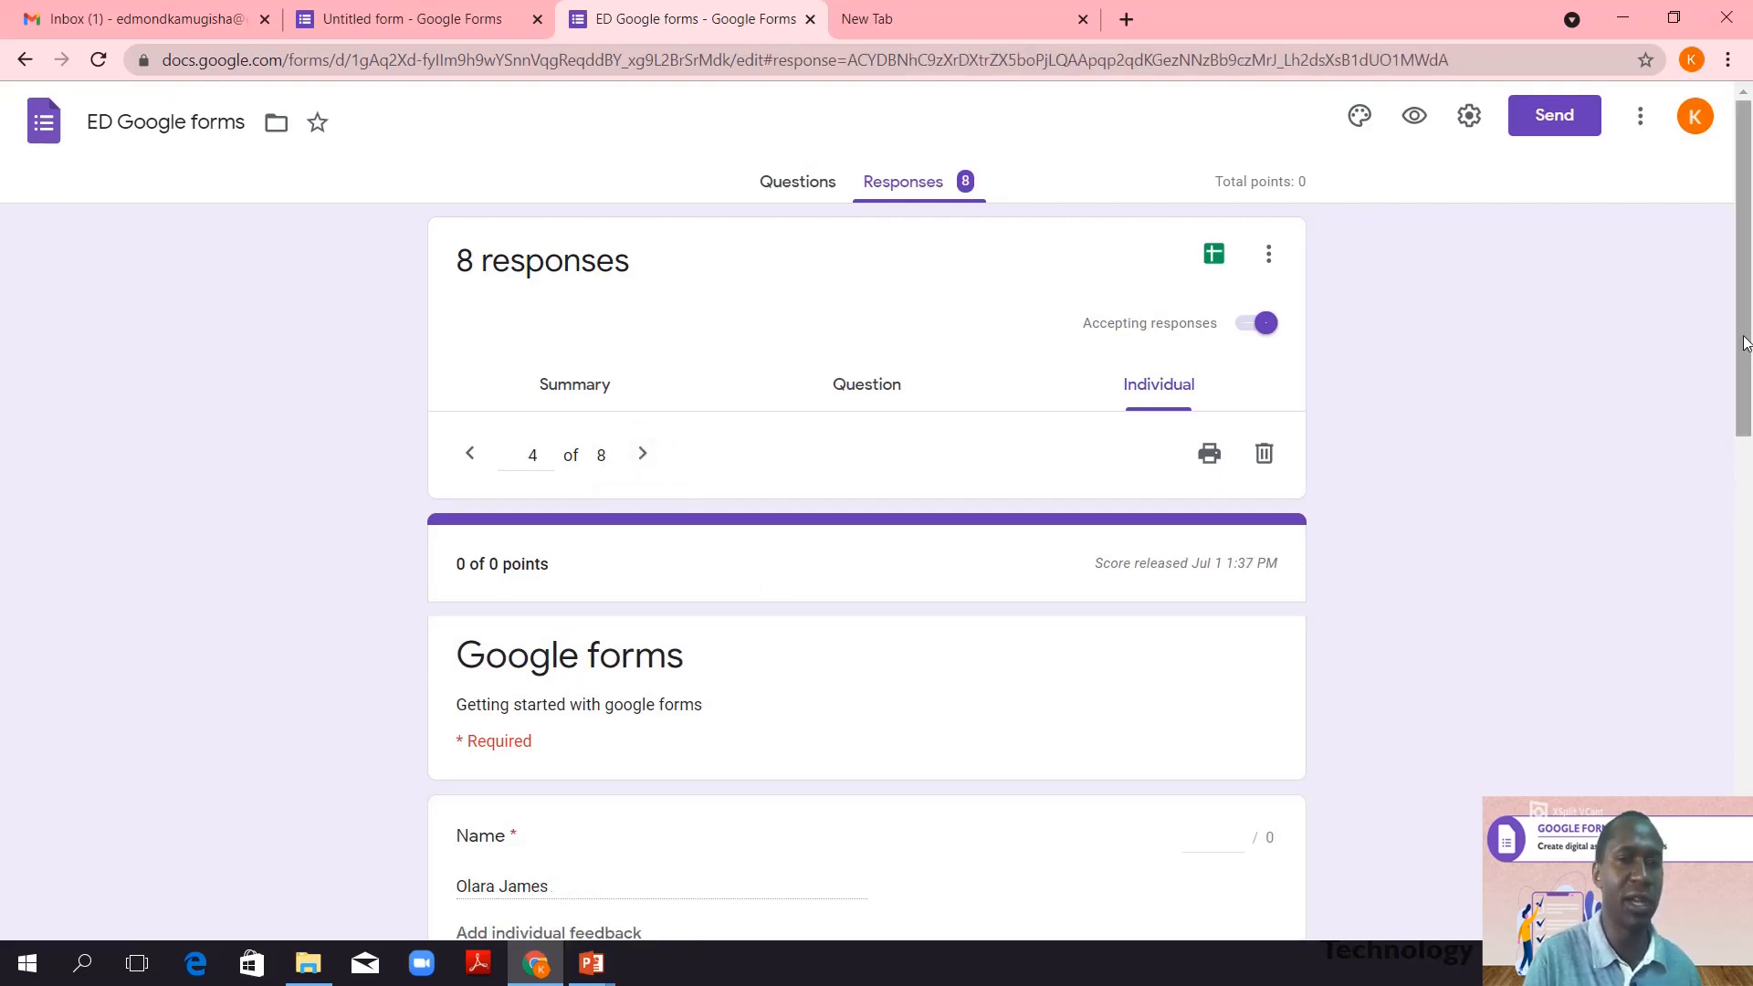
{"action": "scroll", "coordinate": [1747, 435], "scroll_direction": "down", "scroll_amount": 2}
{"action": "left_click_drag", "start_coordinate": [1747, 436], "coordinate": [1744, 338]}
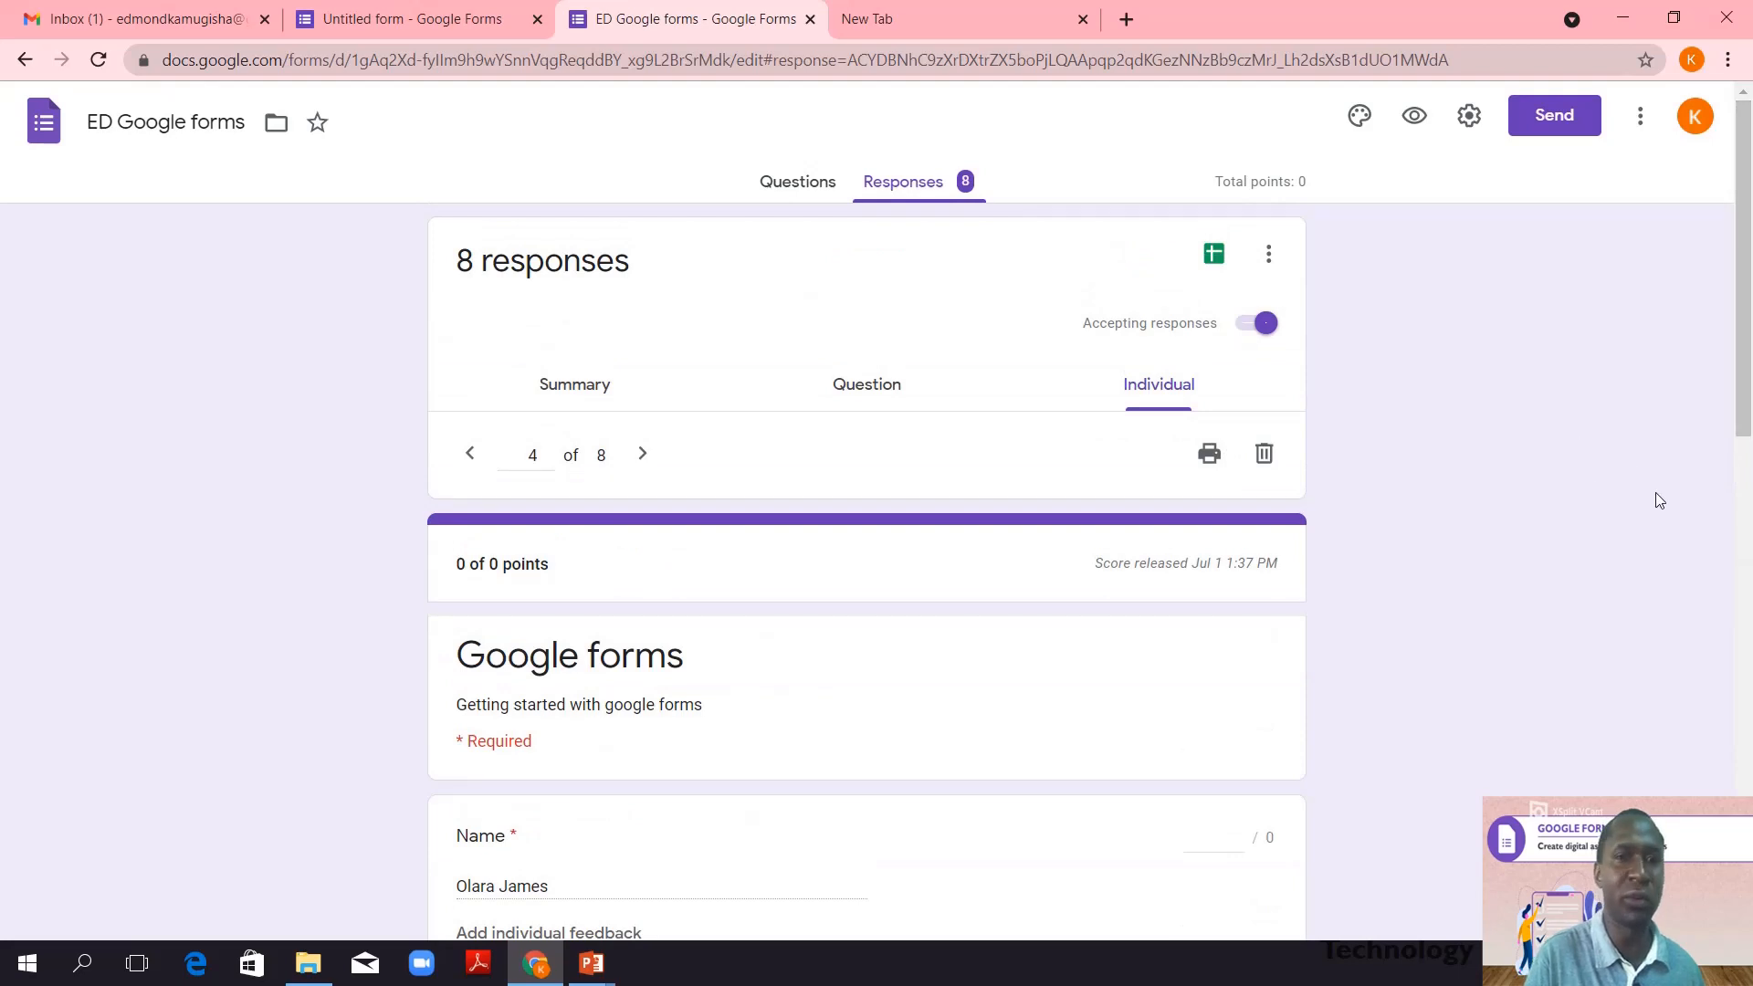